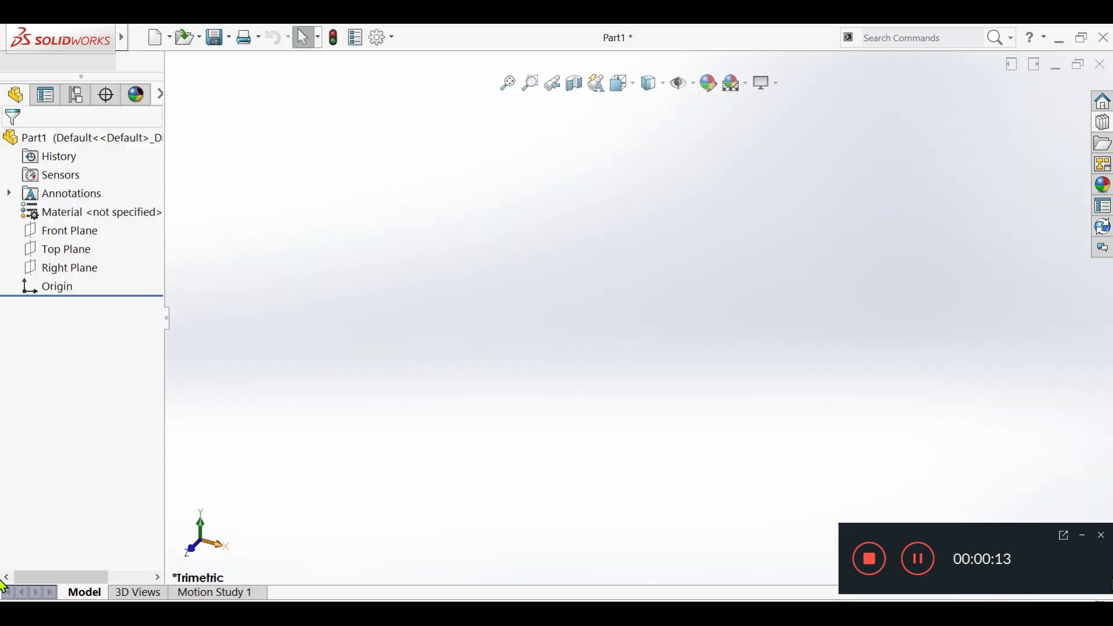
# Start a sketch on the Front Plane and draw a circle about 81 mm in diameter centred on the origin
pyautogui.click(1082, 535)
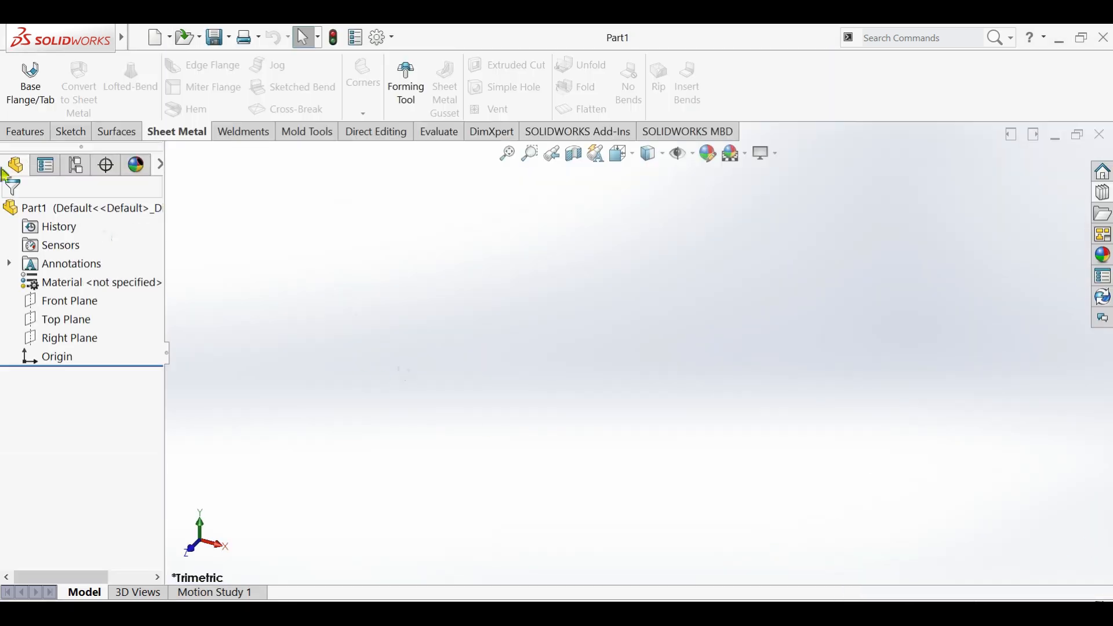
pyautogui.click(71, 132)
pyautogui.click(21, 78)
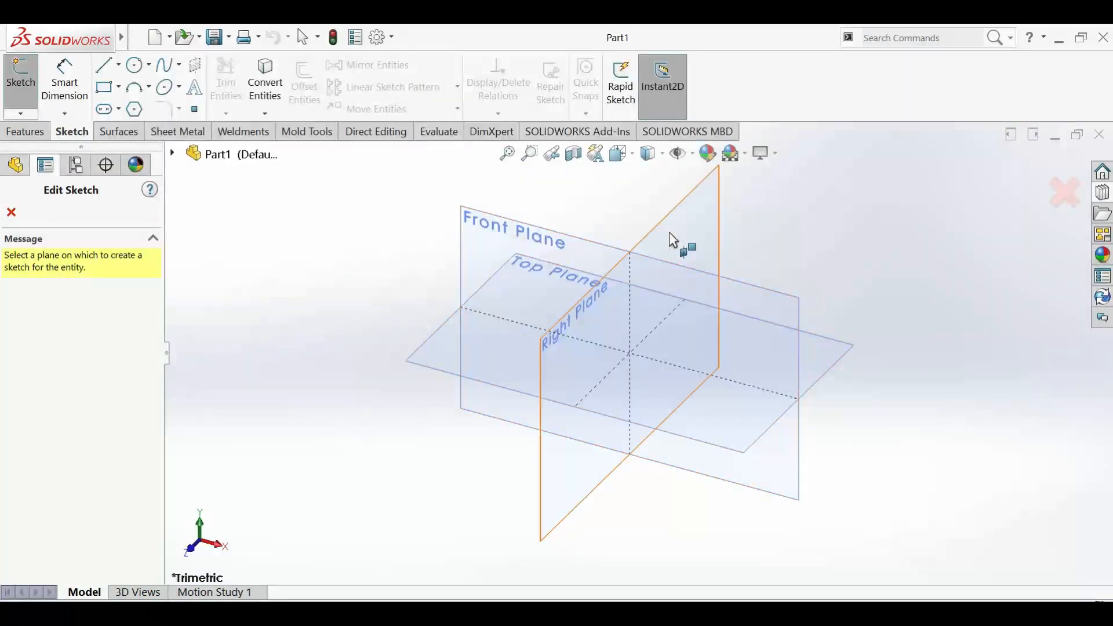
pyautogui.click(495, 234)
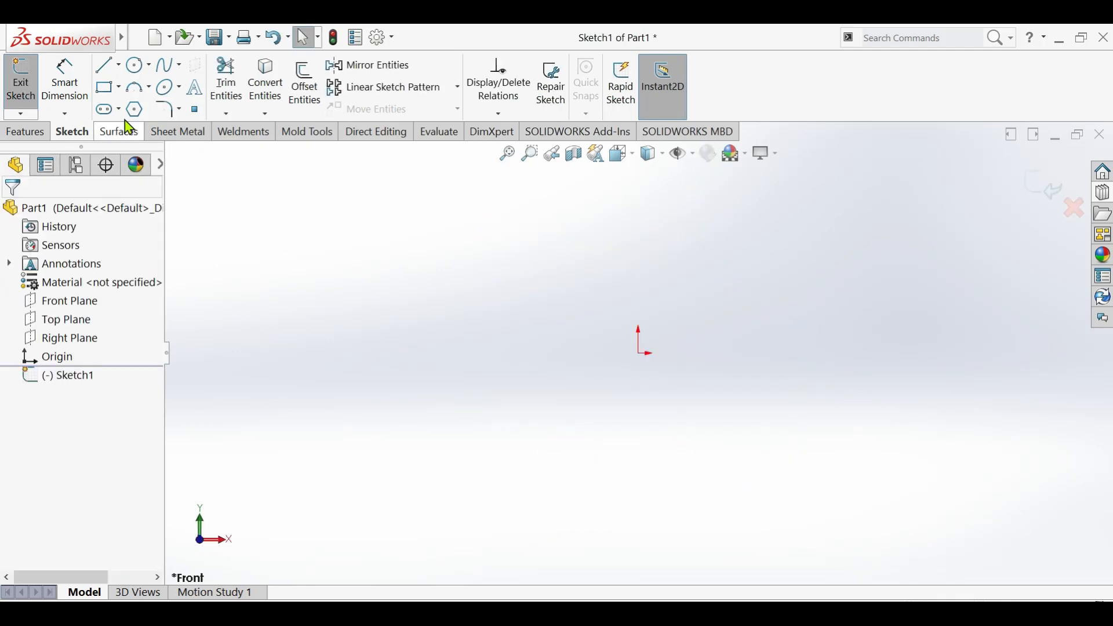
pyautogui.click(137, 65)
pyautogui.click(638, 354)
pyautogui.click(720, 276)
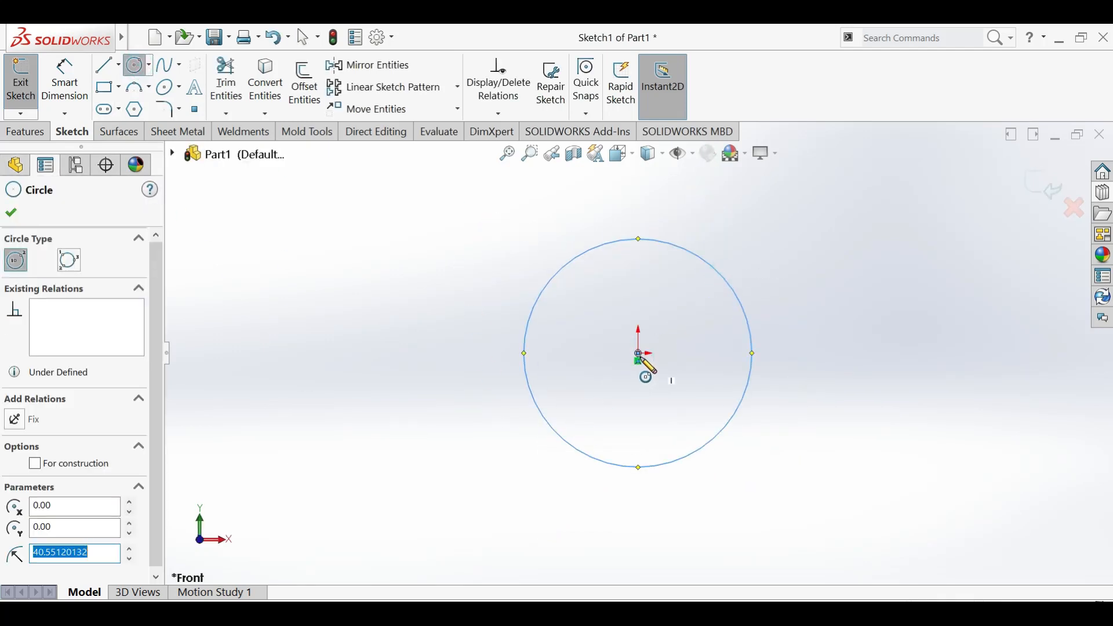
# Set the circle's diameter to 55 mm
pyautogui.press('d')
pyautogui.click(728, 278)
pyautogui.click(797, 226)
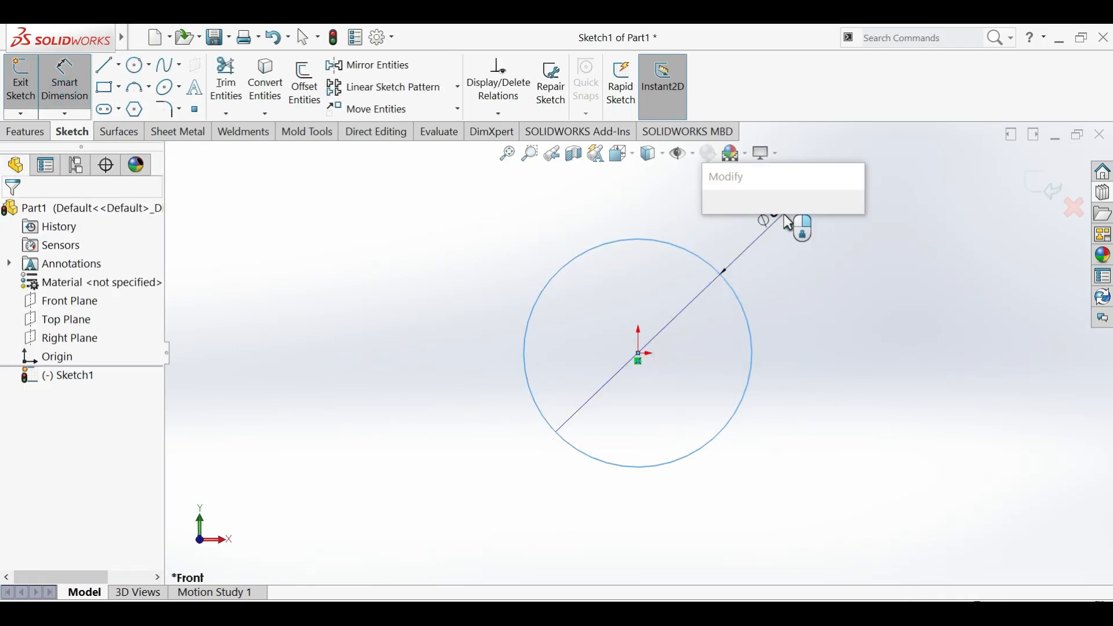
pyautogui.write('55')
pyautogui.press('Return')
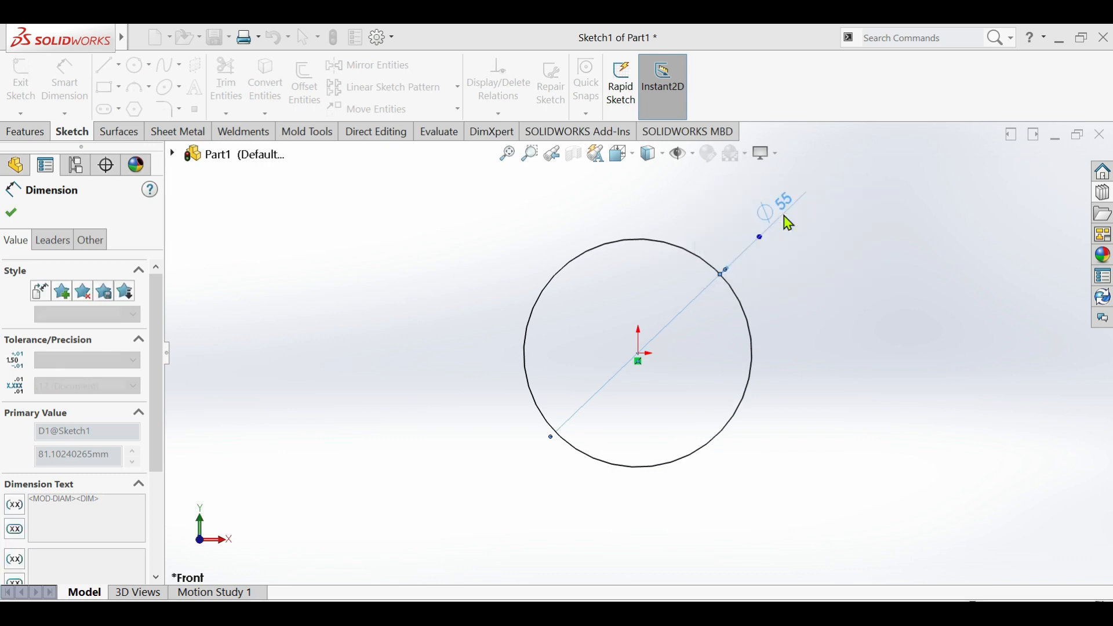
# Extrude the circle 64 mm as a solid boss with the Mid Plane end condition
pyautogui.click(25, 132)
pyautogui.click(29, 103)
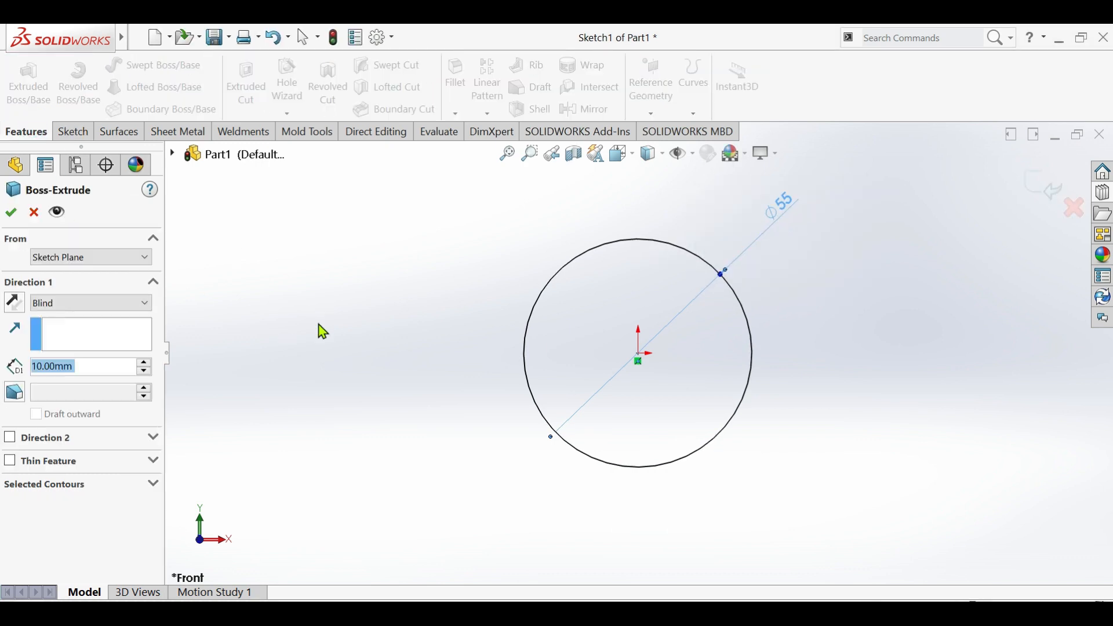
pyautogui.write('40')
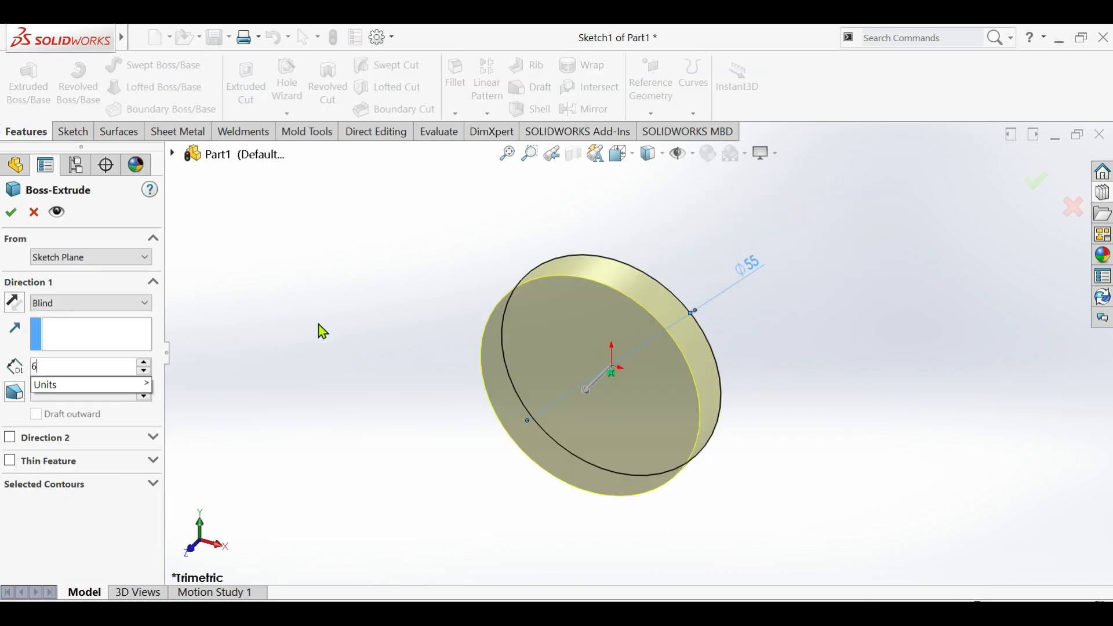
pyautogui.press('Return')
pyautogui.click(82, 304)
pyautogui.click(74, 377)
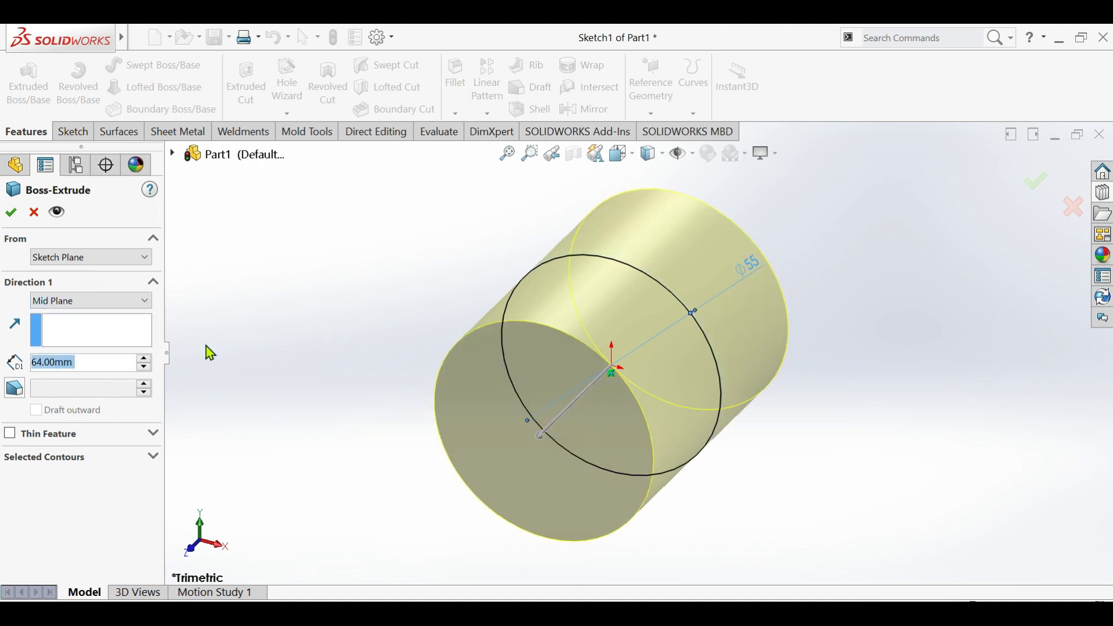
pyautogui.click(10, 213)
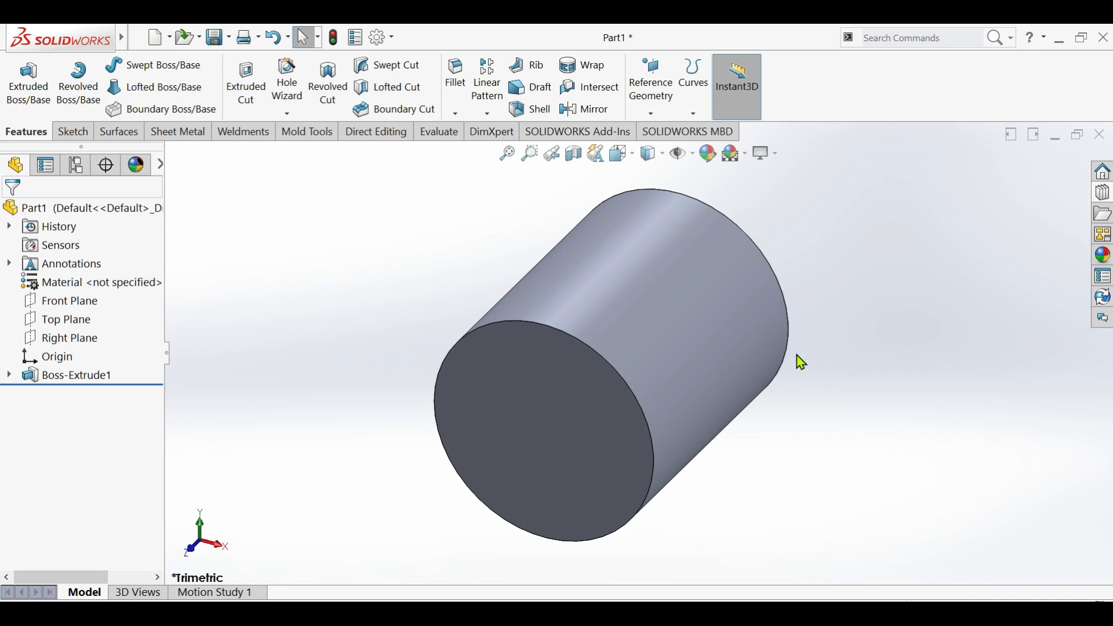
# Open a new sketch on the Front Plane
pyautogui.click(61, 338)
pyautogui.click(72, 319)
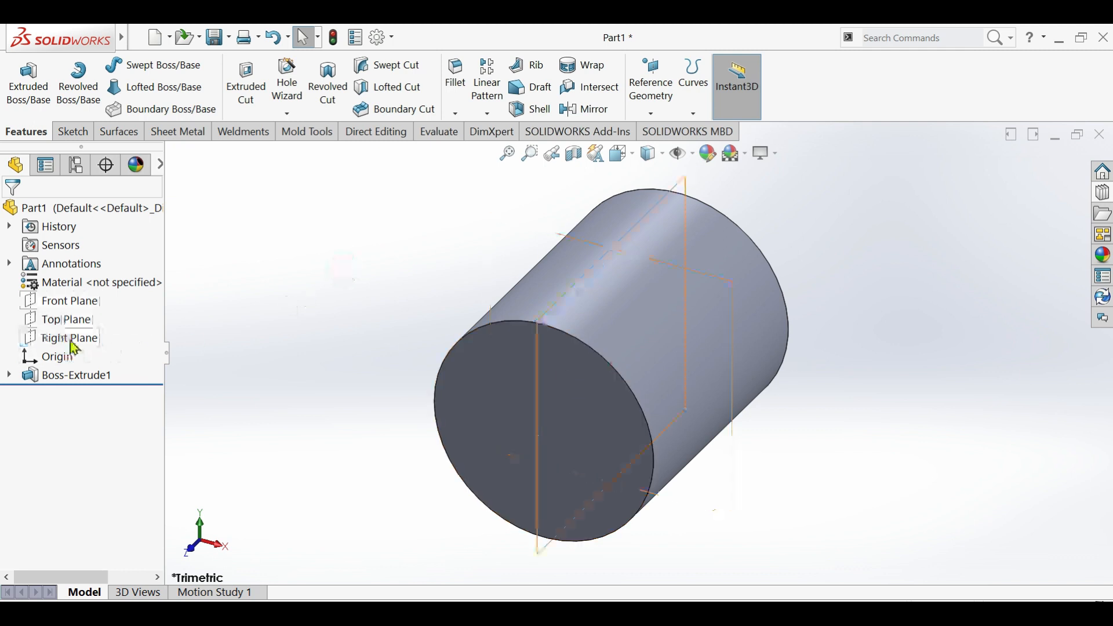
pyautogui.click(61, 301)
pyautogui.click(74, 281)
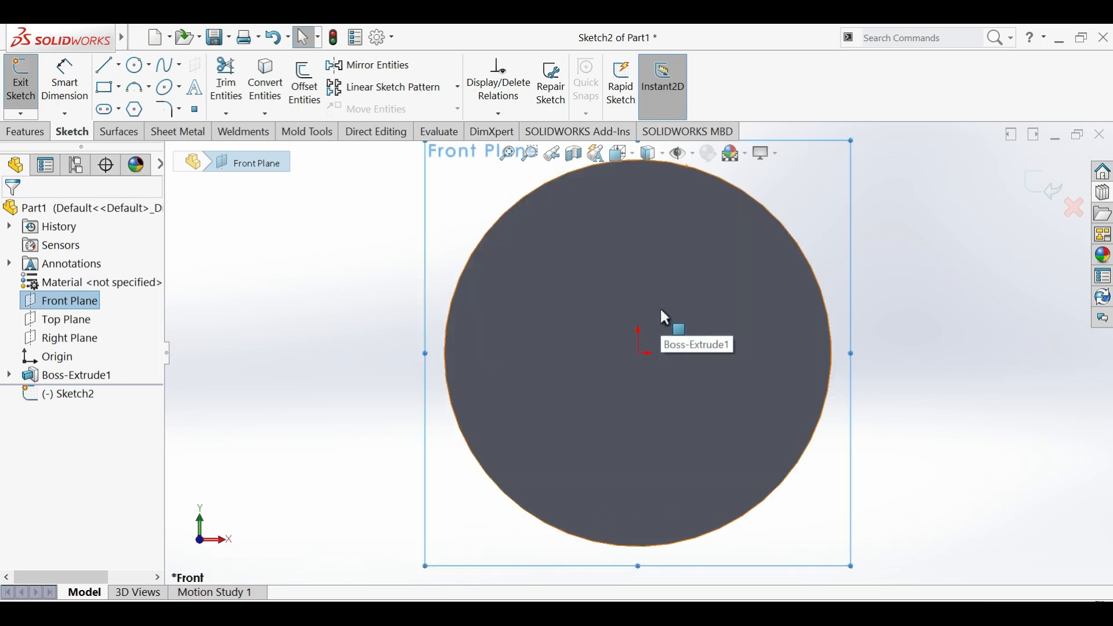
# Draw a tall, narrow closed rectangle with lines, overlapping the left side of the cylinder's circle and rising above it
pyautogui.click(102, 66)
pyautogui.scroll(5, 661, 283)
pyautogui.scroll(-3, 652, 250)
pyautogui.click(472, 153)
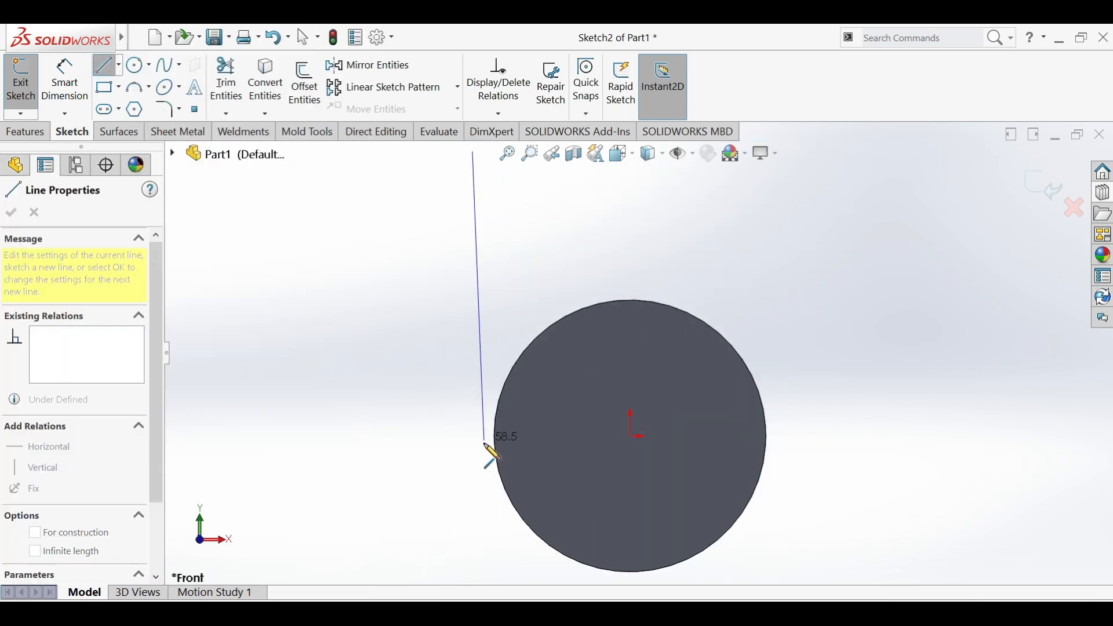
pyautogui.click(473, 493)
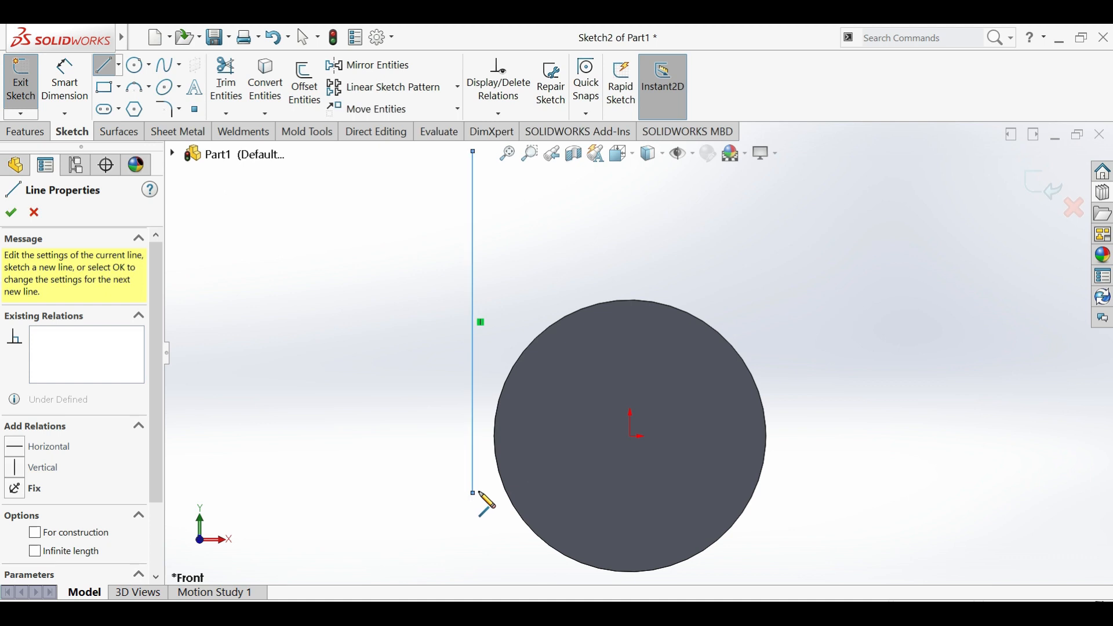
pyautogui.click(544, 493)
pyautogui.scroll(3, 543, 197)
pyautogui.scroll(-3, 545, 226)
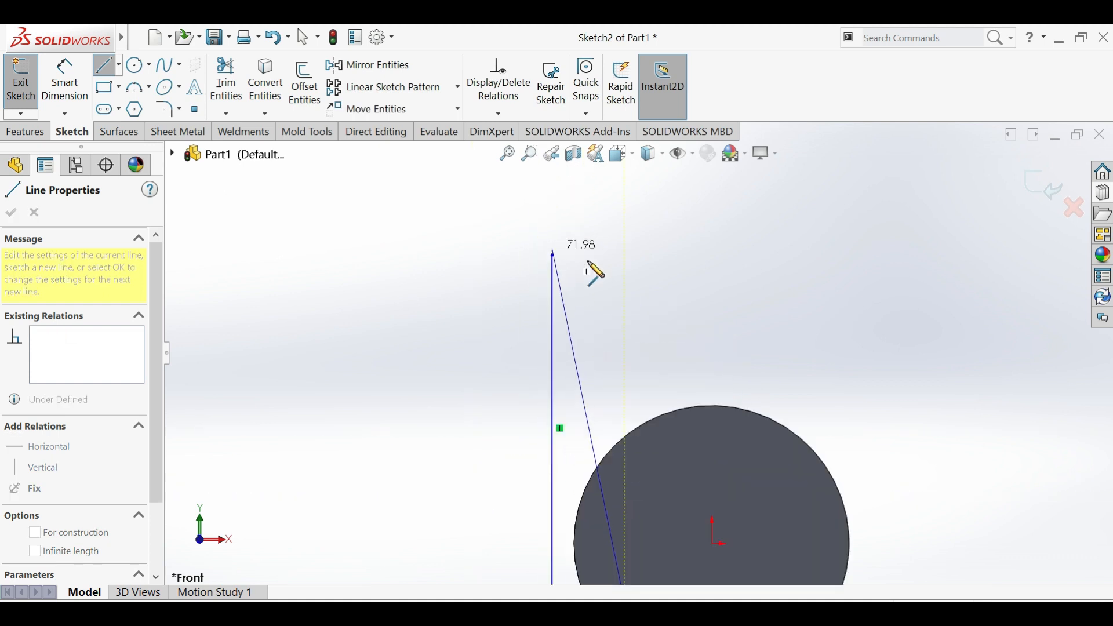
pyautogui.click(624, 254)
pyautogui.click(551, 254)
pyautogui.press('Escape')
pyautogui.scroll(1, 584, 412)
pyautogui.scroll(-2, 698, 452)
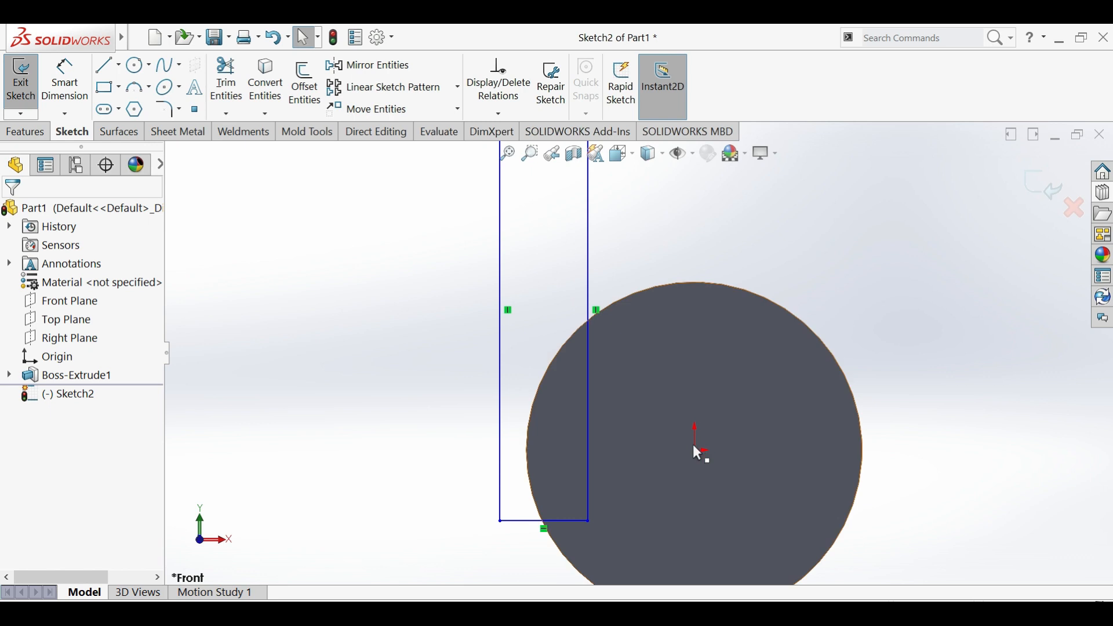
# Make the rectangle's bottom line coincident with the origin and its left line tangent to the cylinder's circular edge
pyautogui.click(695, 450)
pyautogui.keyDown('ctrl'); pyautogui.click(541, 521); pyautogui.keyUp('ctrl')
pyautogui.click(591, 475)
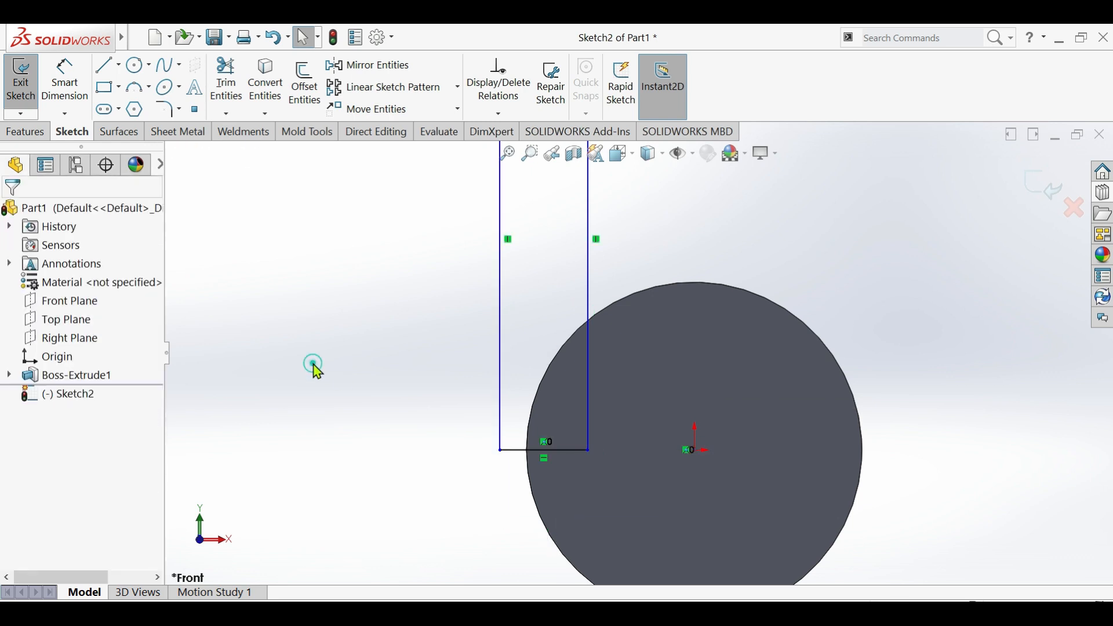
pyautogui.click(502, 422)
pyautogui.keyDown('ctrl'); pyautogui.click(530, 414); pyautogui.keyUp('ctrl')
pyautogui.click(564, 357)
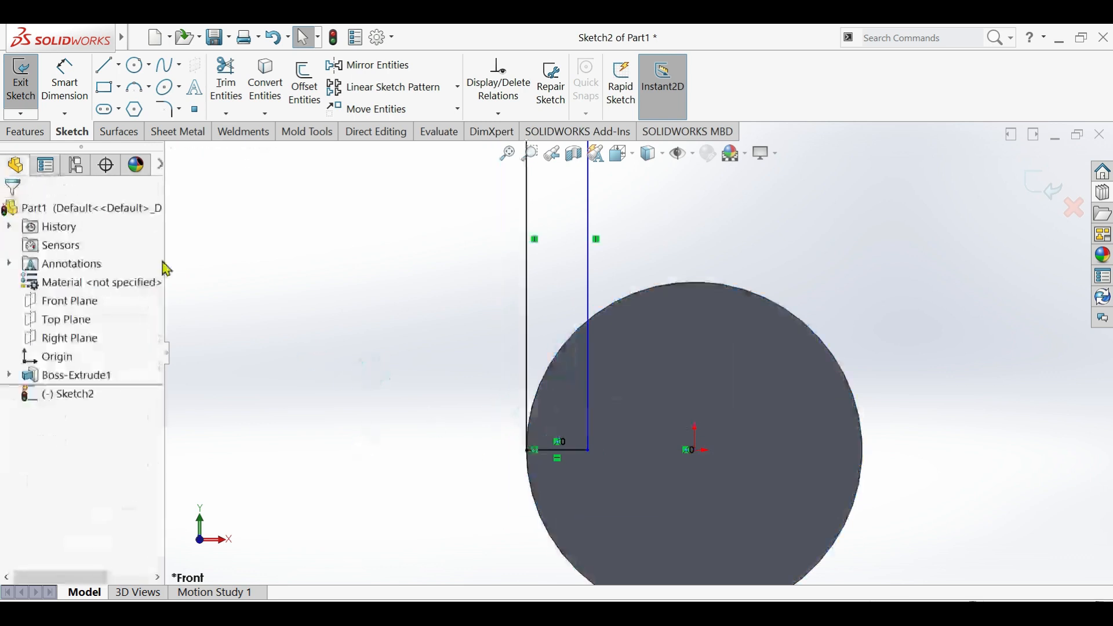
# Dimension the rectangle's width as 10 mm and place that dimension above its upper edge
pyautogui.click(64, 86)
pyautogui.click(588, 300)
pyautogui.click(527, 317)
pyautogui.click(458, 311)
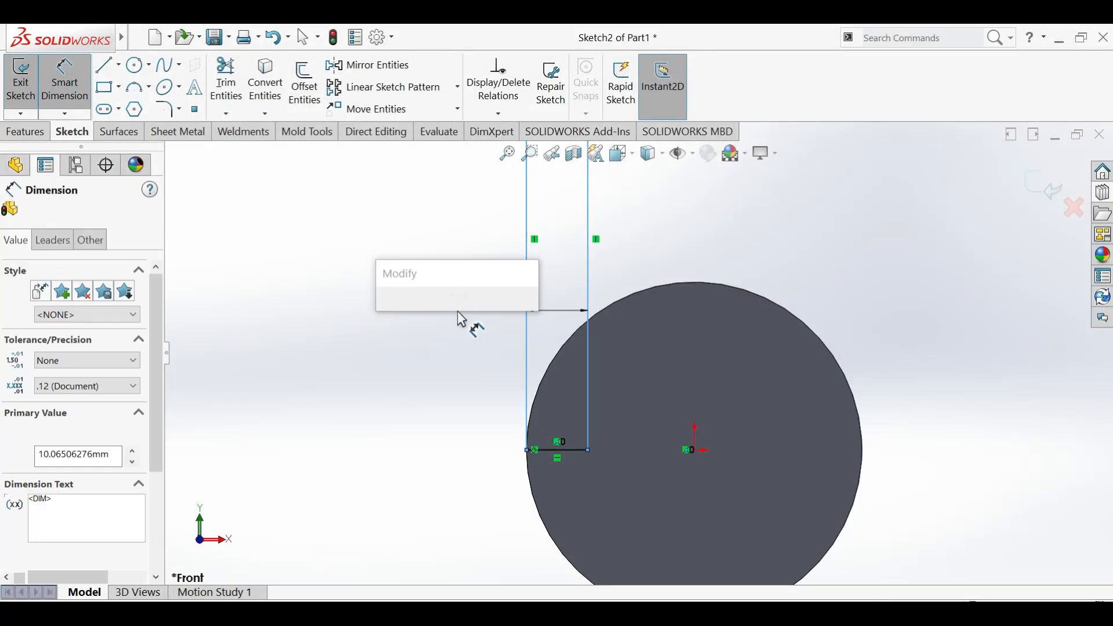
pyautogui.press('Return')
pyautogui.doubleClick(454, 312)
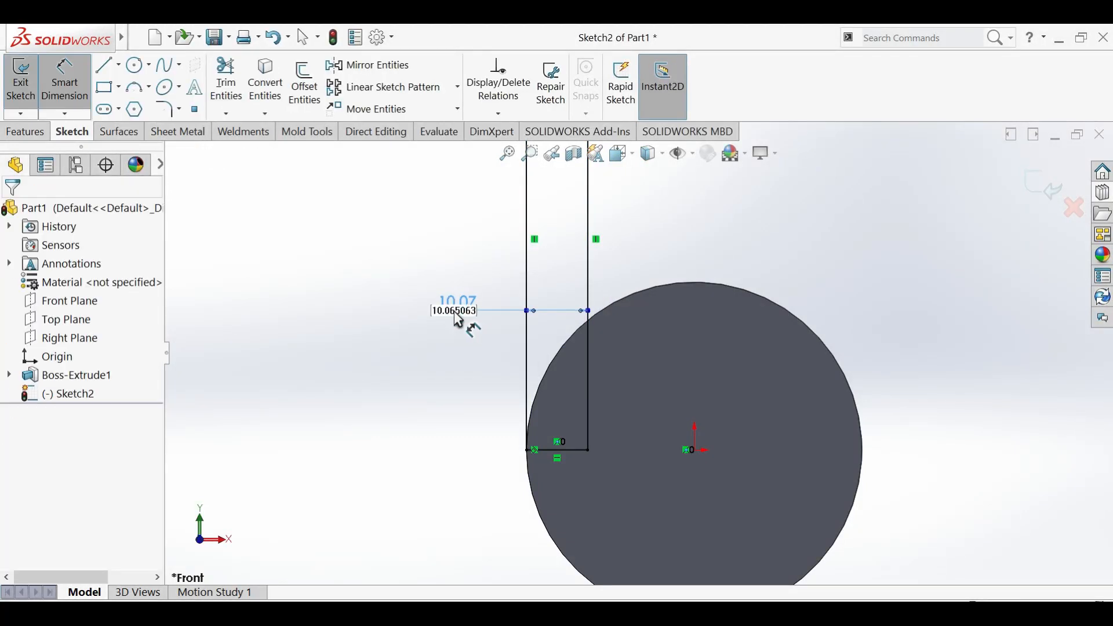
pyautogui.write('10')
pyautogui.press('Return')
pyautogui.scroll(3, 643, 342)
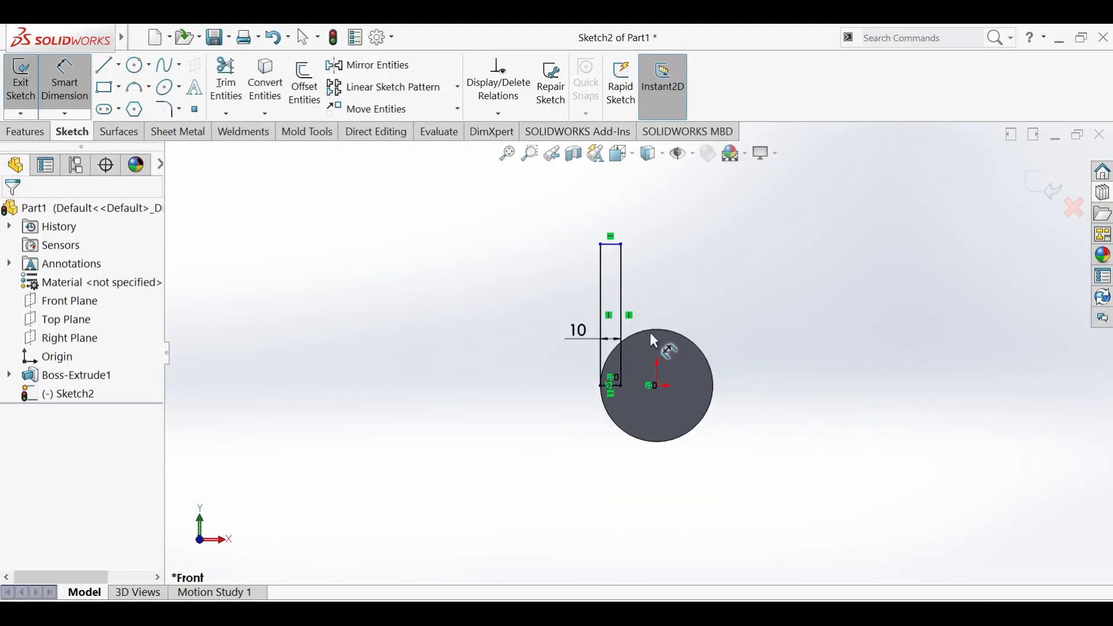
pyautogui.moveTo(541, 355); pyautogui.dragTo(525, 194)
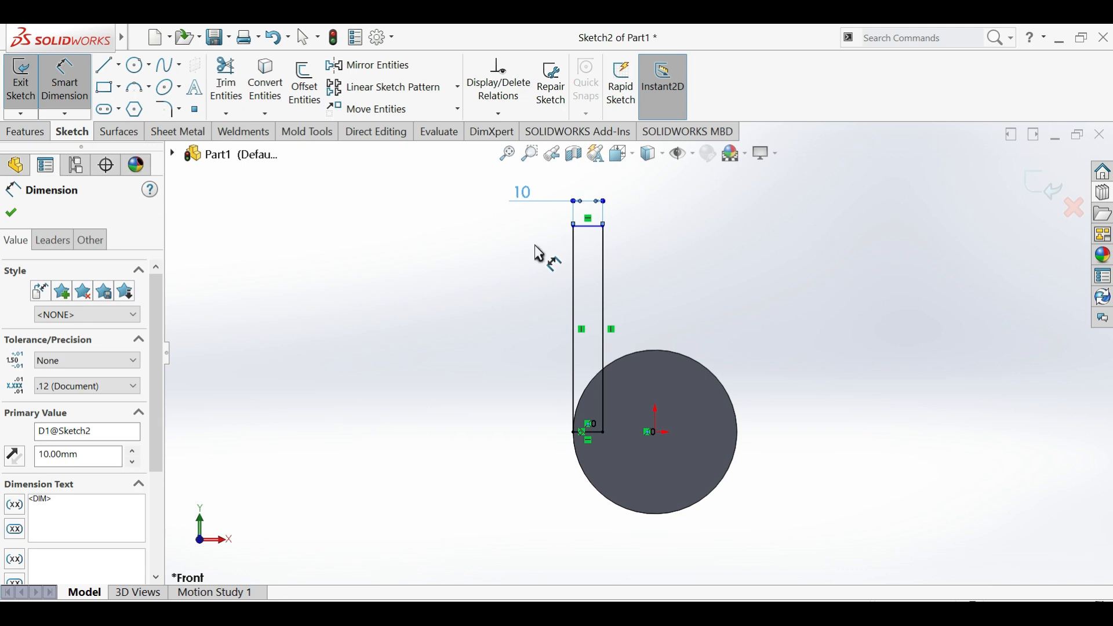
# Set the height of the rectangle's left line to 105 mm
pyautogui.click(572, 307)
pyautogui.click(523, 342)
pyautogui.write('105')
pyautogui.press('Return')
pyautogui.scroll(2, 656, 366)
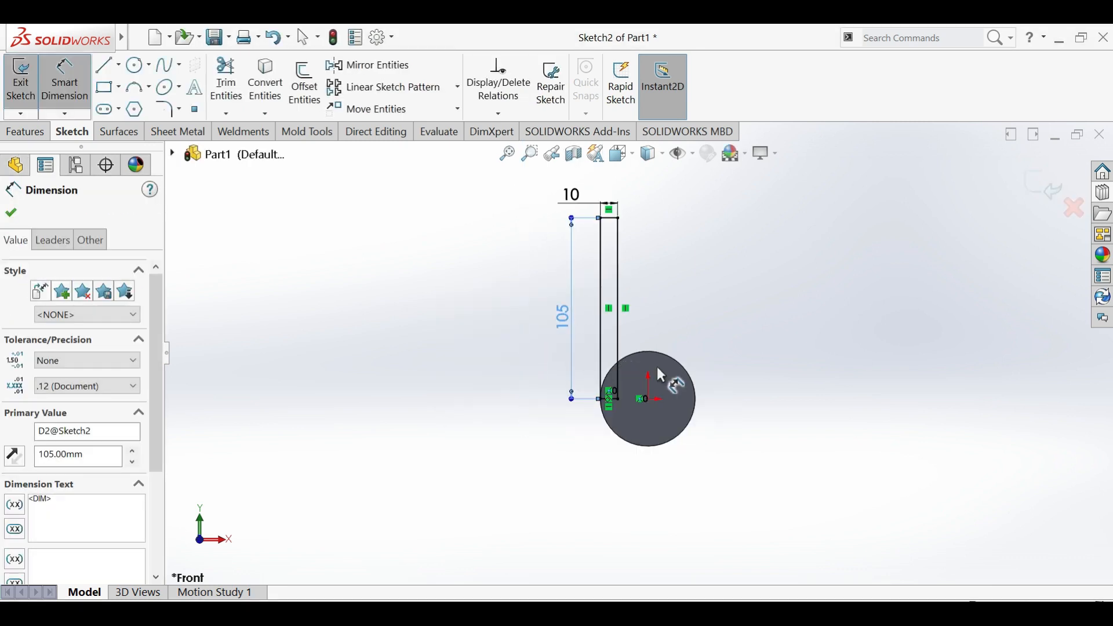
pyautogui.press('Escape')
# Extrude the rectangle 50 mm with the Mid Plane end condition, merged with the cylinder
pyautogui.click(43, 144)
pyautogui.click(29, 81)
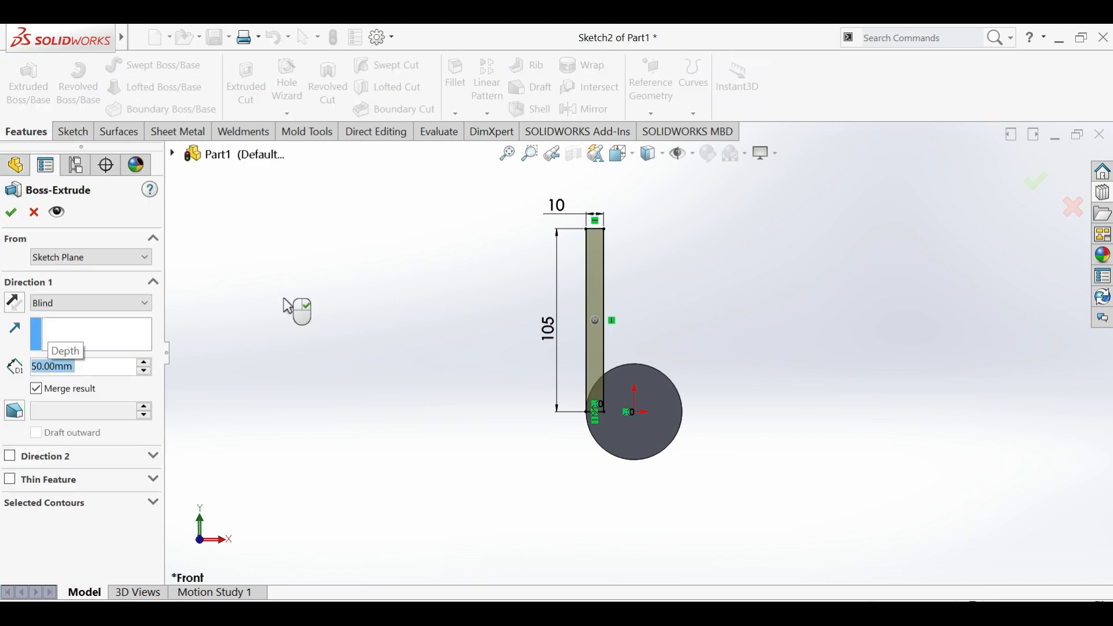
pyautogui.click(82, 302)
pyautogui.click(81, 392)
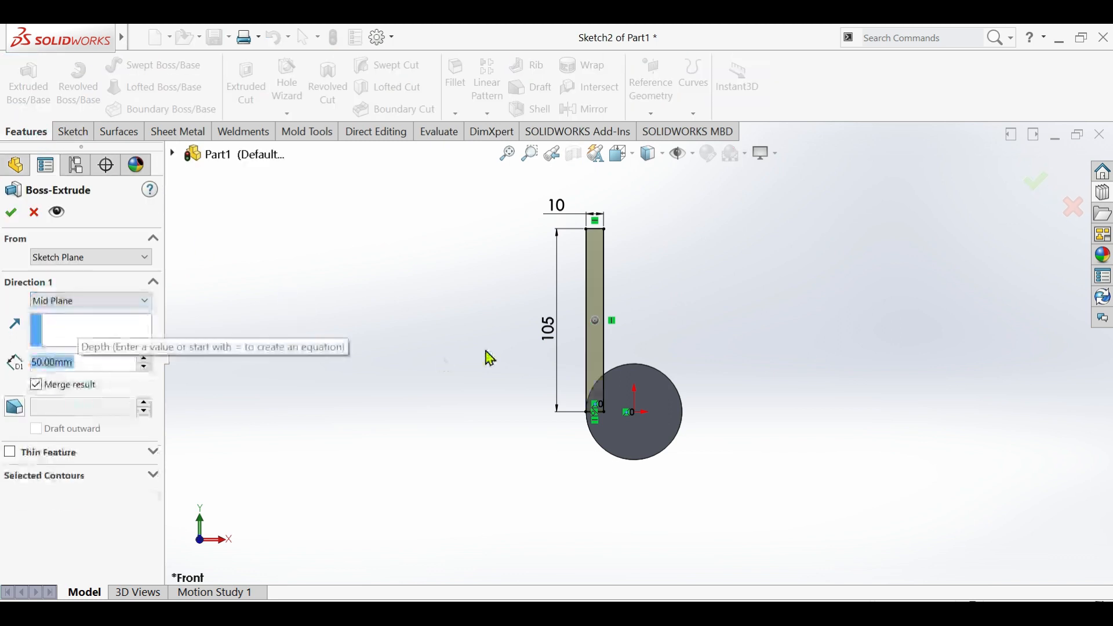
pyautogui.moveTo(706, 359); pyautogui.dragTo(680, 459, button='middle')
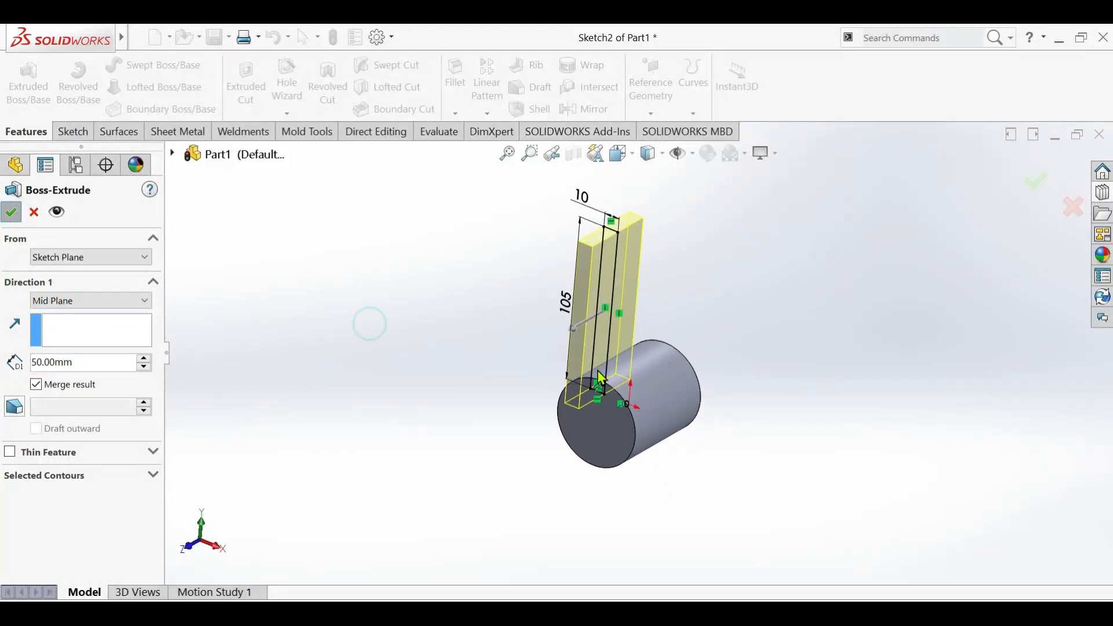
# Sketch a circle about 90 mm in diameter on the plate's broad cylinder-side face, centred on the midpoint of its upper edge
pyautogui.moveTo(777, 295); pyautogui.dragTo(628, 315, button='middle')
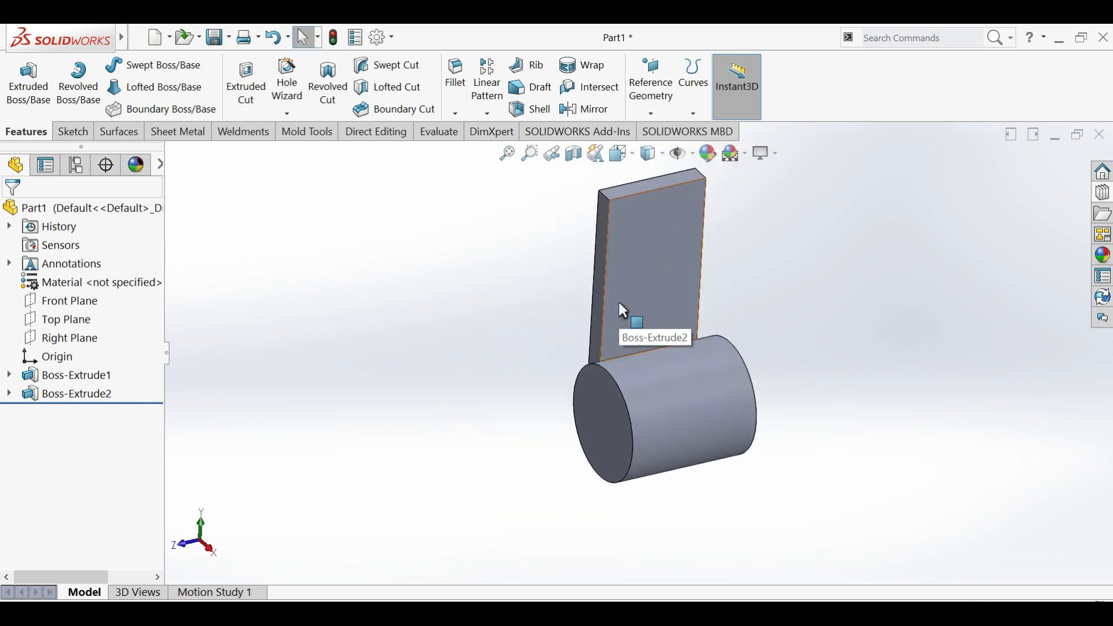
pyautogui.click(671, 231)
pyautogui.click(725, 177)
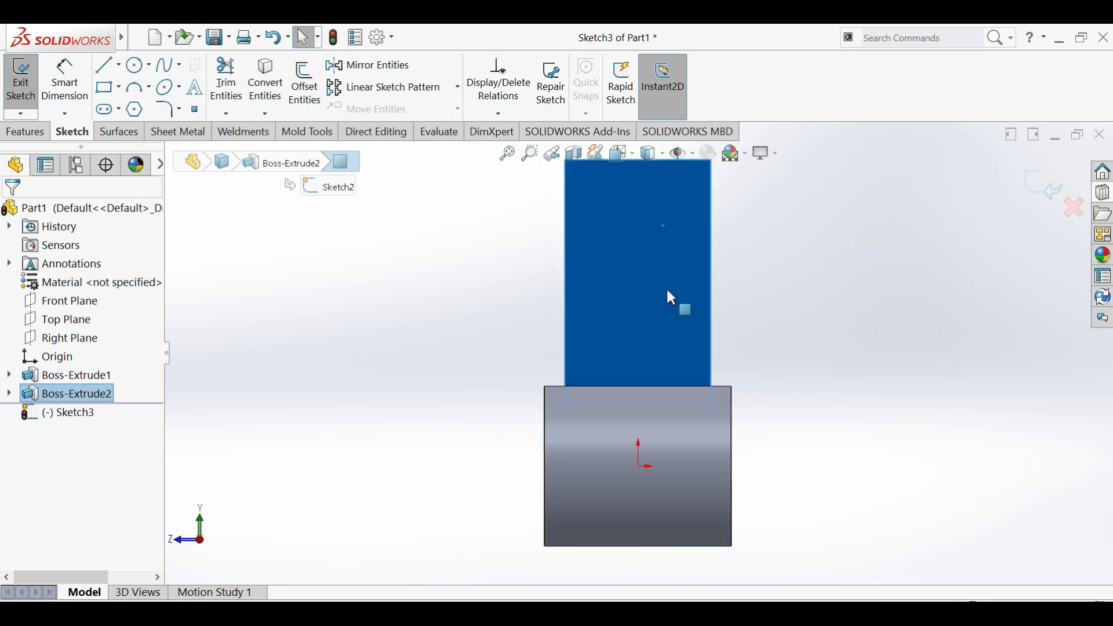
pyautogui.scroll(5, 659, 298)
pyautogui.scroll(-7, 646, 257)
pyautogui.click(747, 251)
pyautogui.click(131, 66)
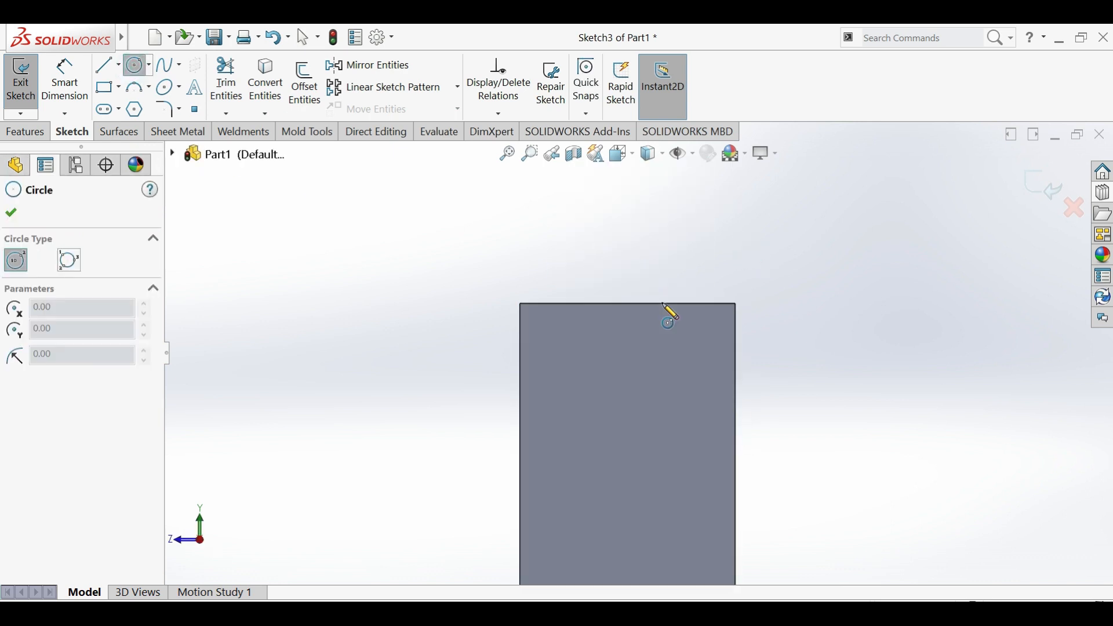
pyautogui.click(626, 302)
pyautogui.click(803, 218)
# Set the diameter of the circle on the plate face to 75 mm
pyautogui.click(71, 81)
pyautogui.click(812, 247)
pyautogui.scroll(3, 805, 243)
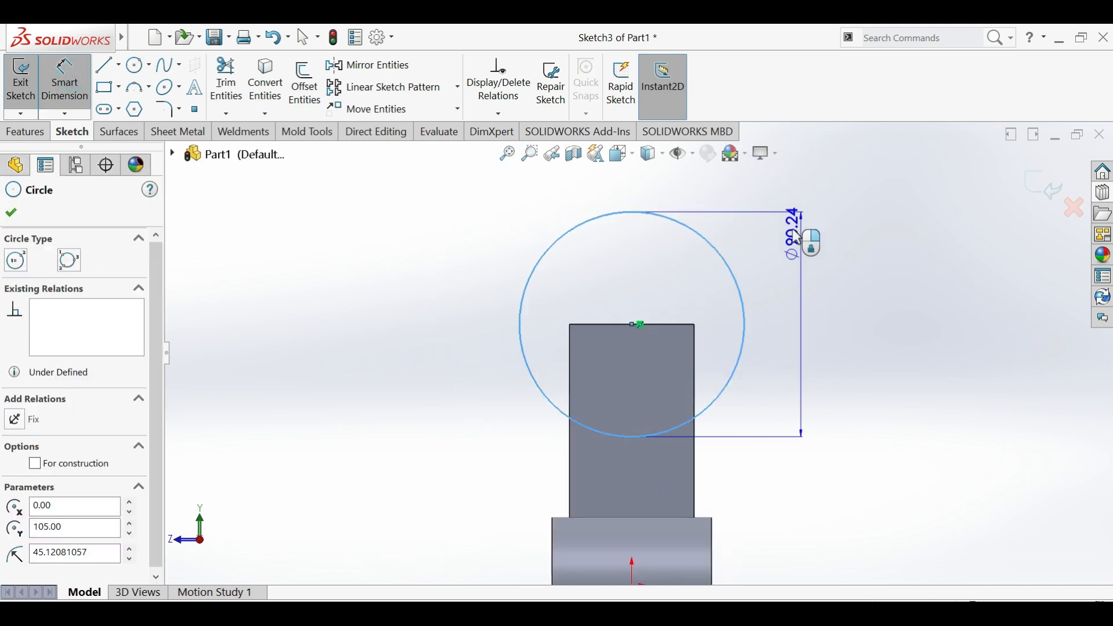
pyautogui.click(822, 305)
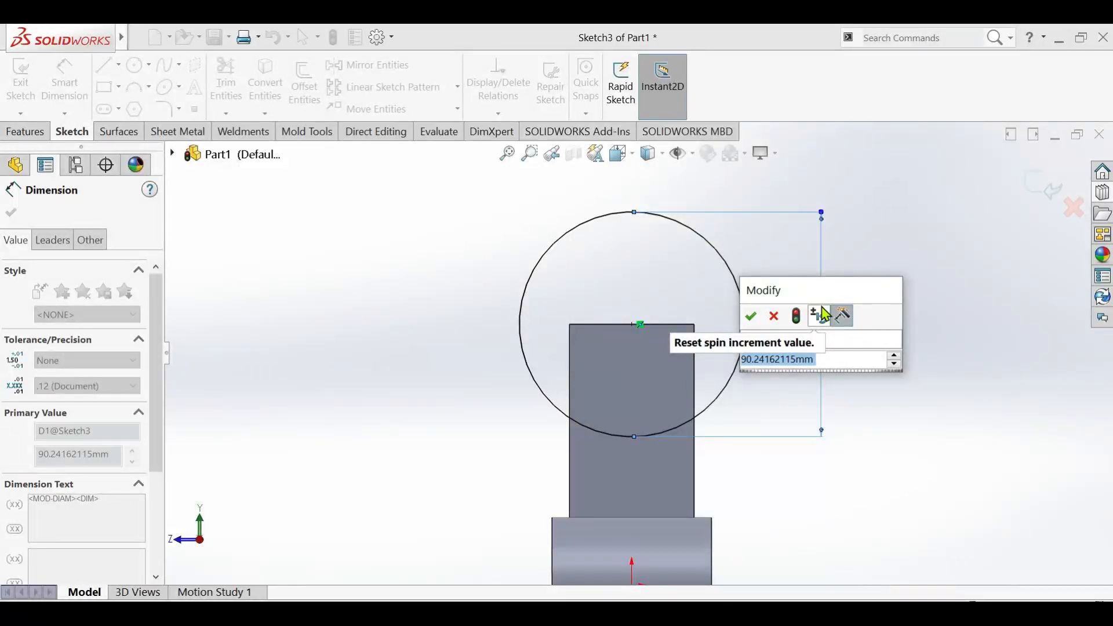
pyautogui.write('75')
pyautogui.press('Return')
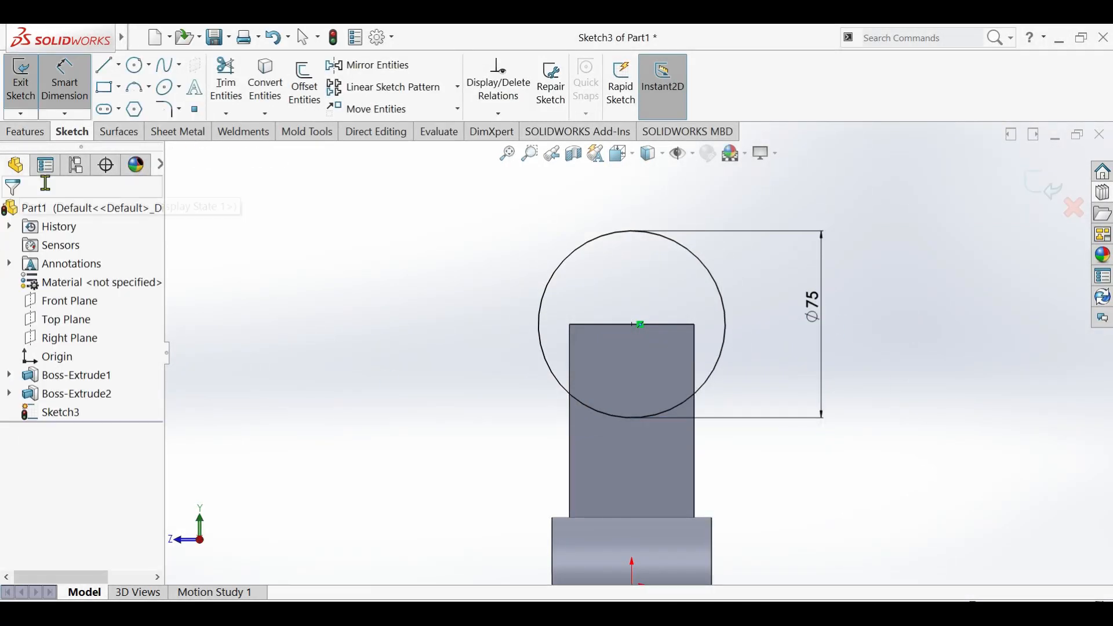
# Extrude the 75 mm circle with the Up To Surface end condition, ending at the plate's opposite broad face
pyautogui.click(25, 132)
pyautogui.click(29, 81)
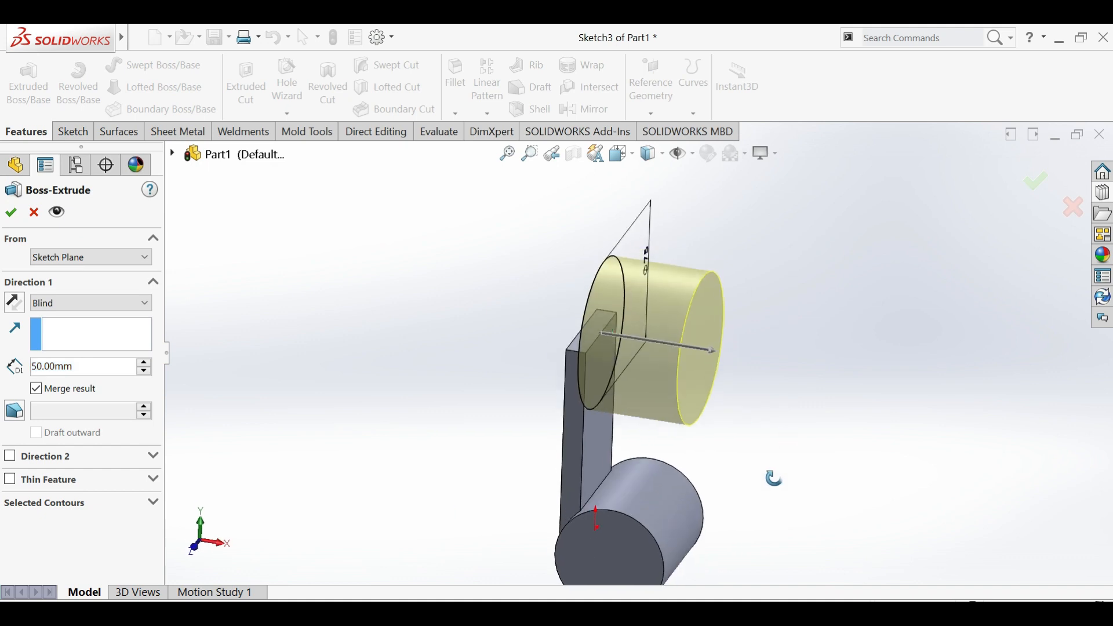
pyautogui.click(81, 307)
pyautogui.click(79, 354)
pyautogui.moveTo(458, 429); pyautogui.dragTo(642, 448, button='middle')
pyautogui.click(572, 407)
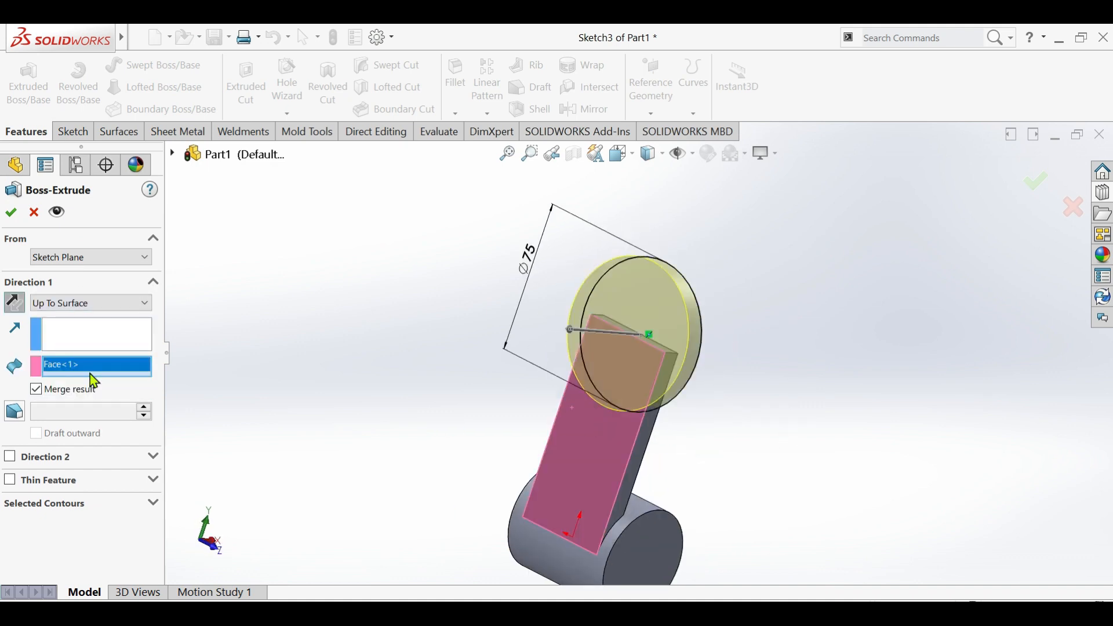
pyautogui.click(12, 213)
pyautogui.click(73, 412)
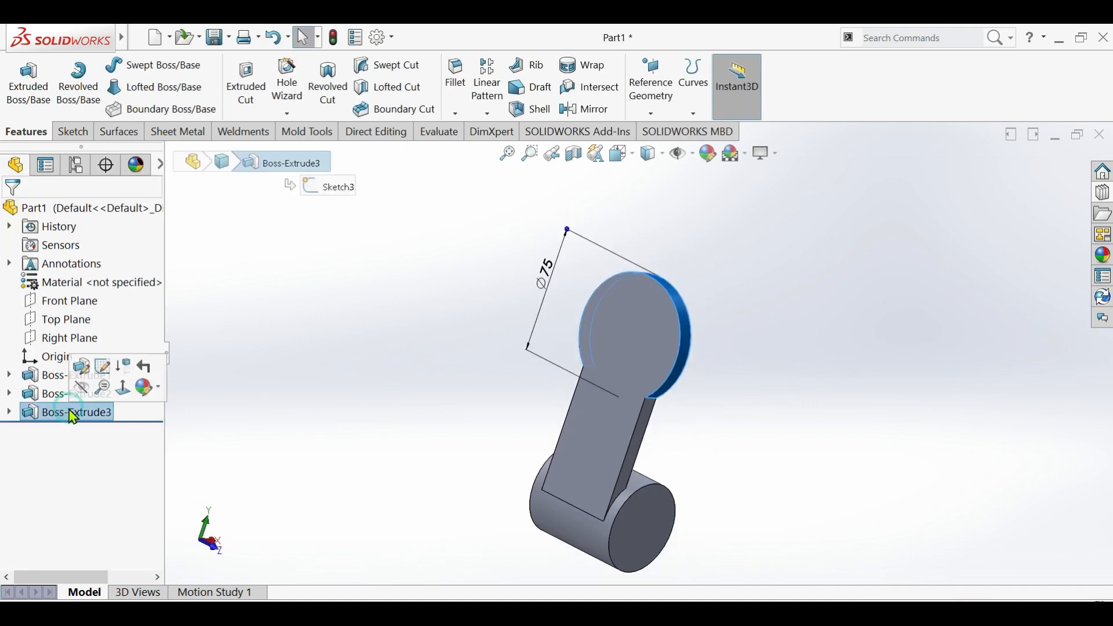
# Edit the upright plate's sketch to set its thickness to 12 mm and rebuild the part
pyautogui.click(81, 367)
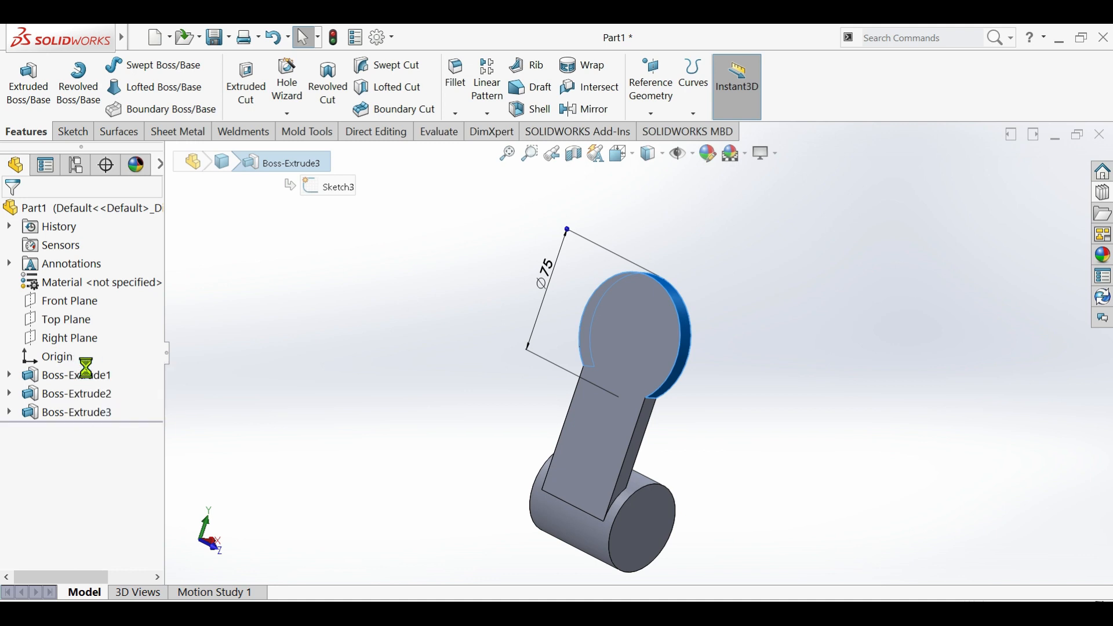
pyautogui.click(52, 395)
pyautogui.click(80, 353)
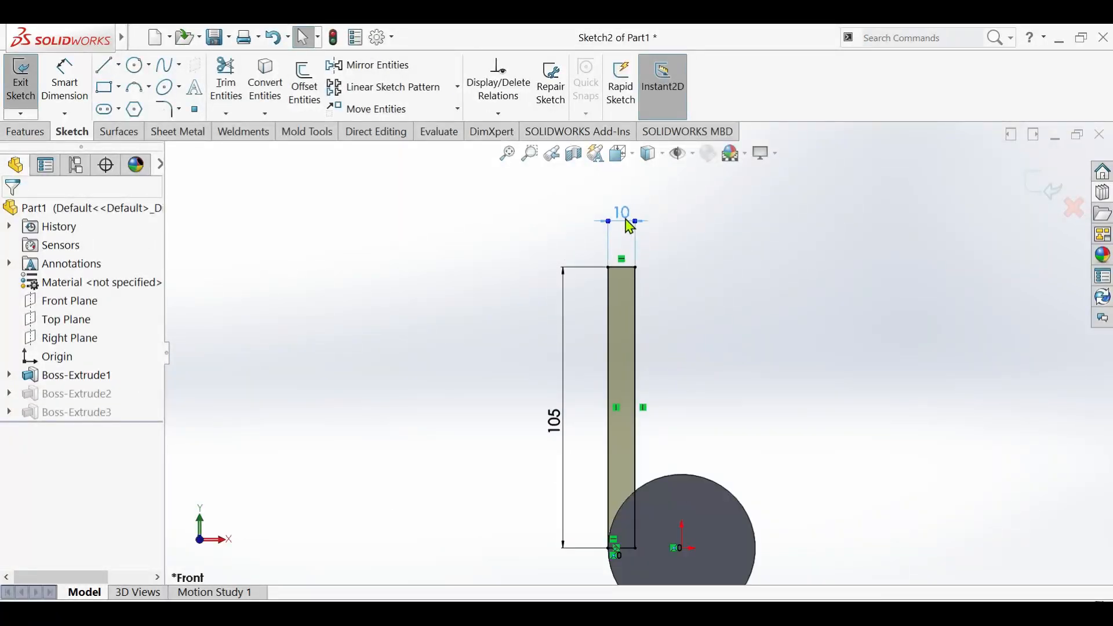
pyautogui.click(628, 221)
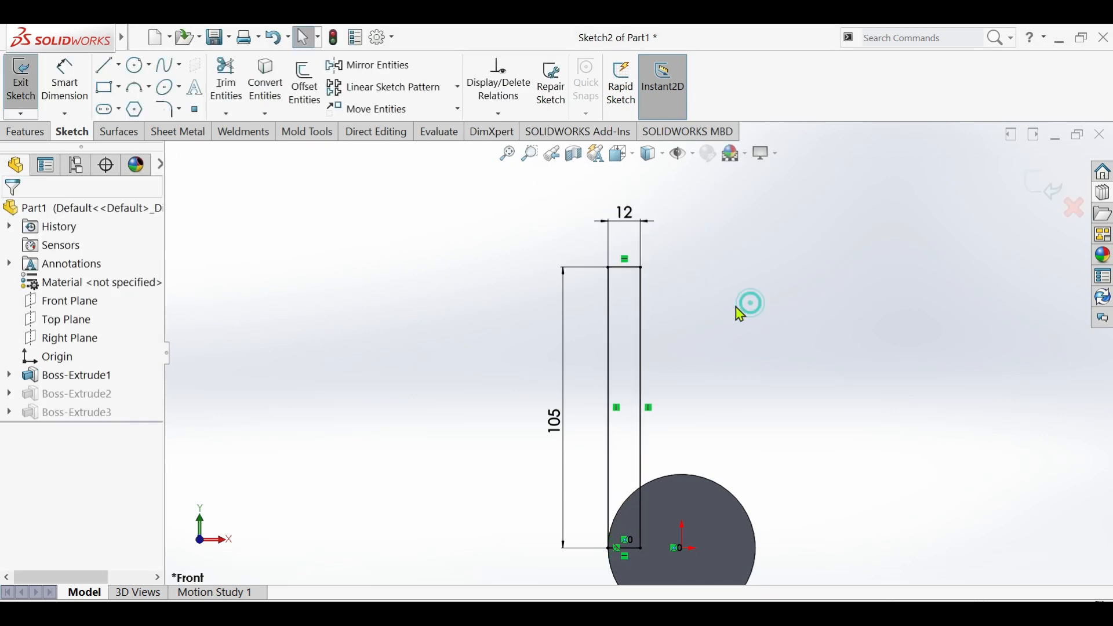
pyautogui.hotkey('ctrl', 'b')
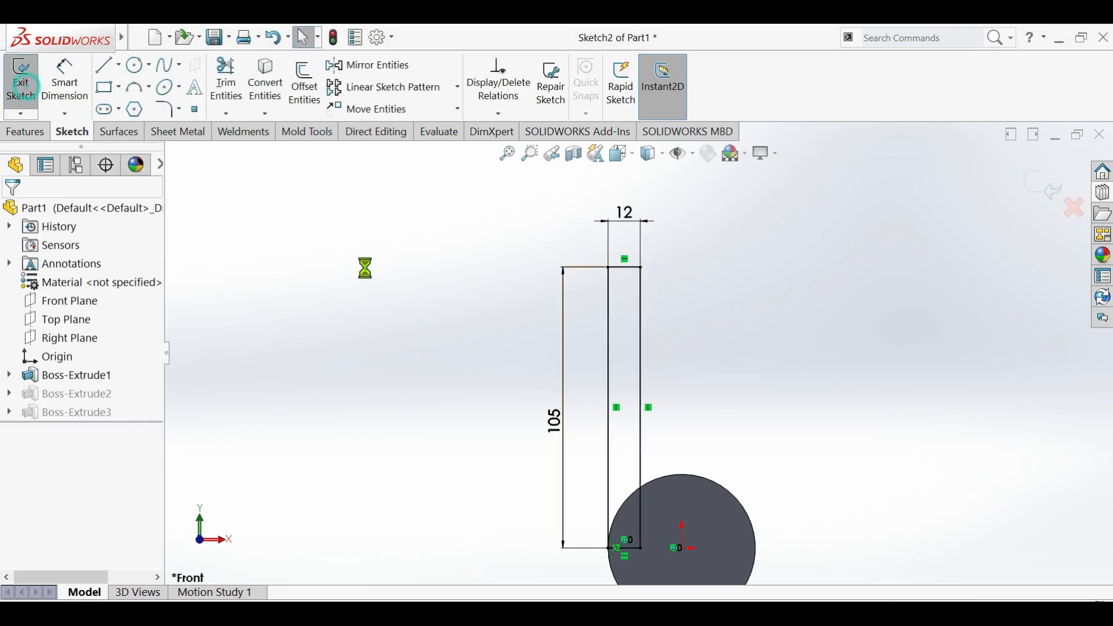
pyautogui.moveTo(770, 367)
pyautogui.mouseDown(button='middle')
pyautogui.moveTo(534, 419)
pyautogui.moveTo(751, 333)
pyautogui.mouseUp(button='middle')
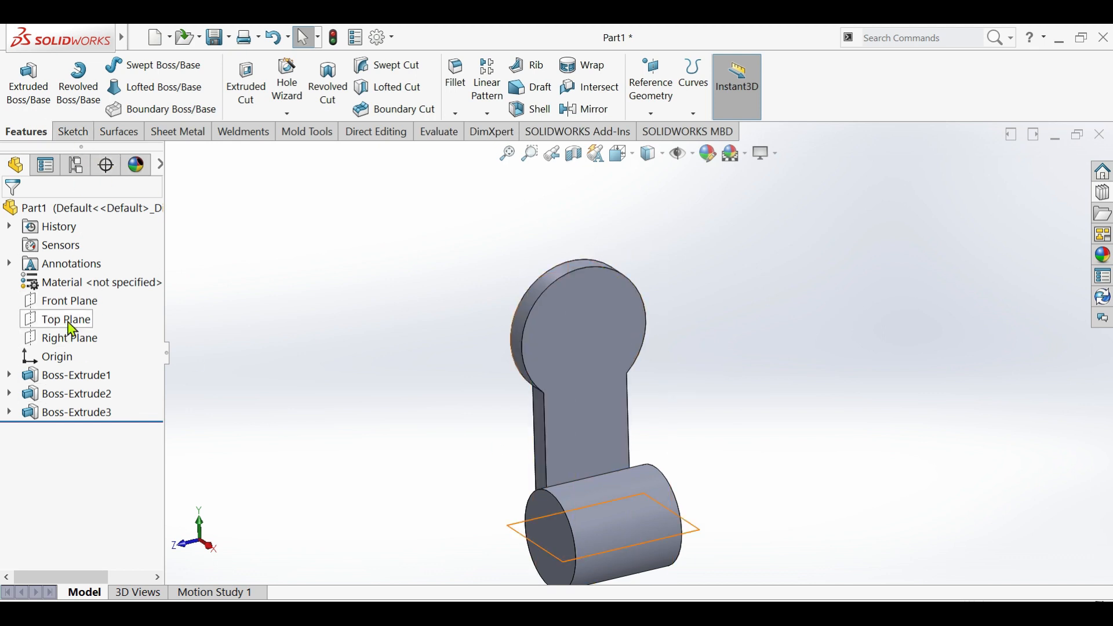
# On the Front Plane, sketch a closed four-sided profile starting on the plate's cylinder-side edge, with a sloping upper line and its lower side crossing the cylinder
pyautogui.click(74, 343)
pyautogui.click(58, 300)
pyautogui.click(77, 284)
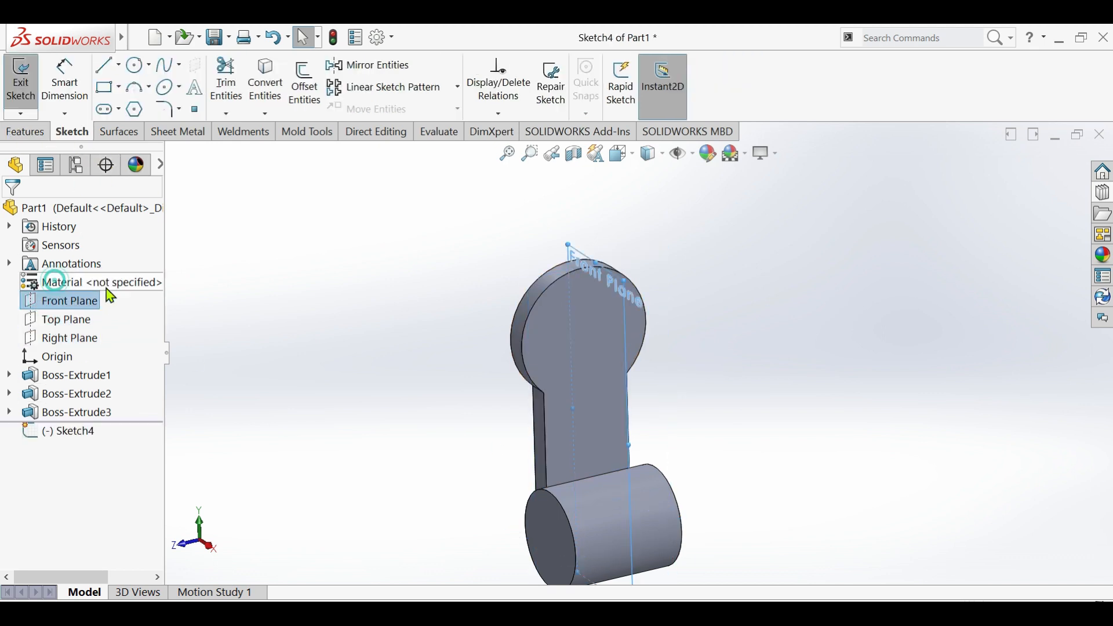
pyautogui.click(300, 302)
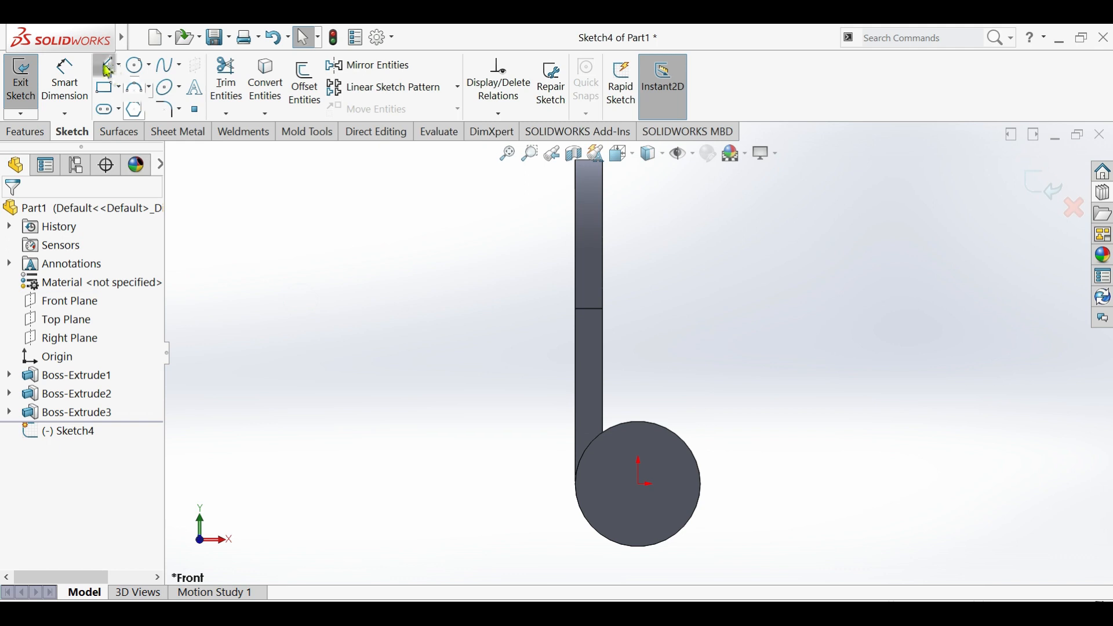
pyautogui.click(104, 66)
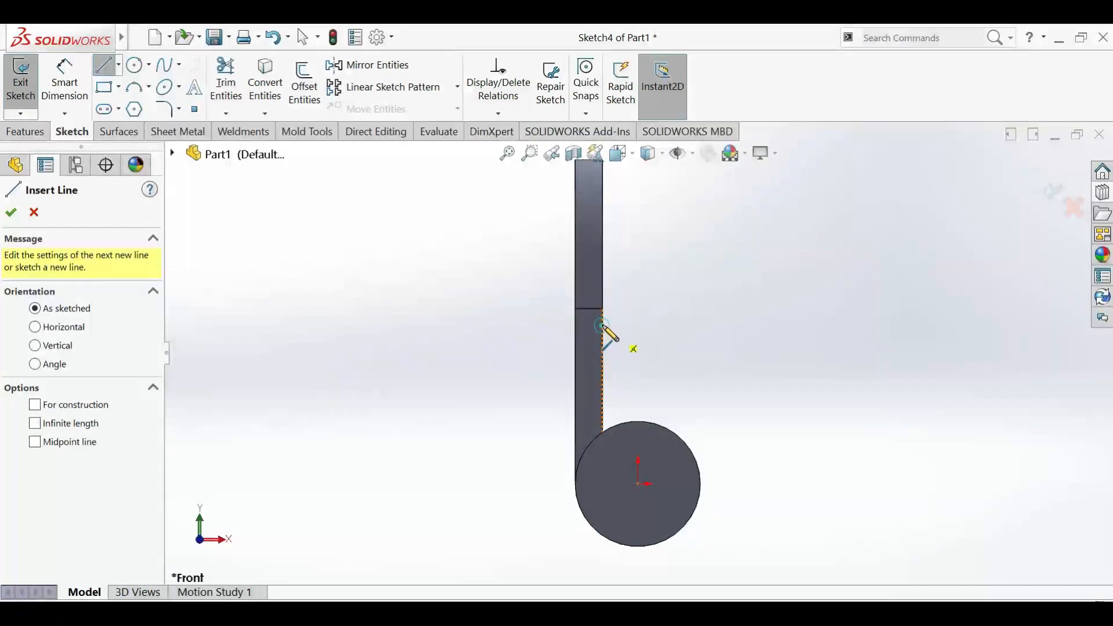
pyautogui.click(602, 325)
pyautogui.click(706, 338)
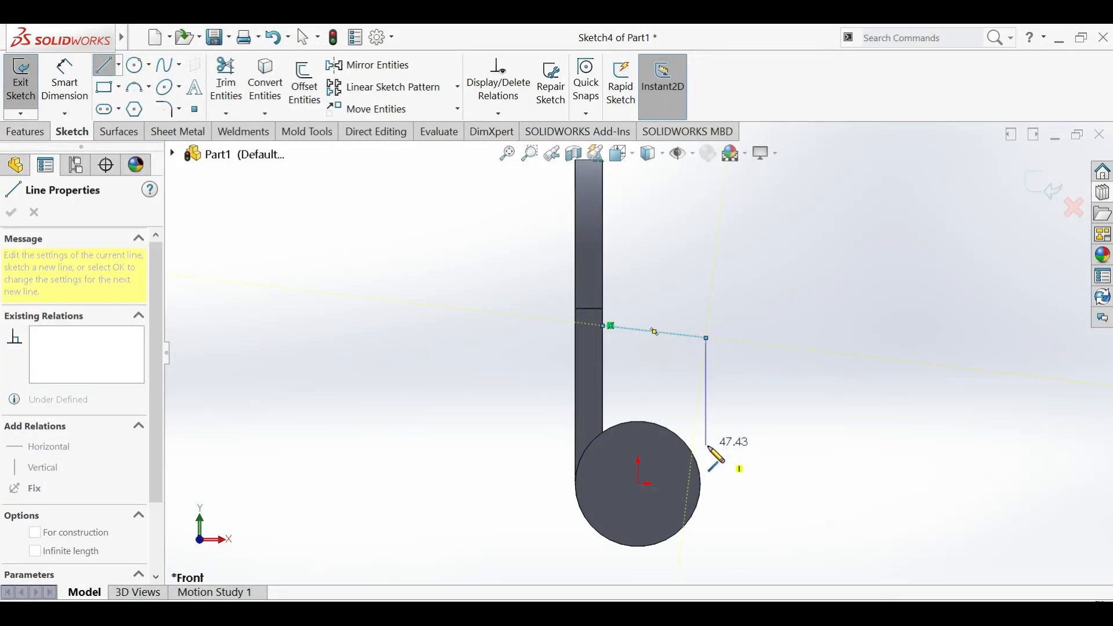
pyautogui.click(706, 432)
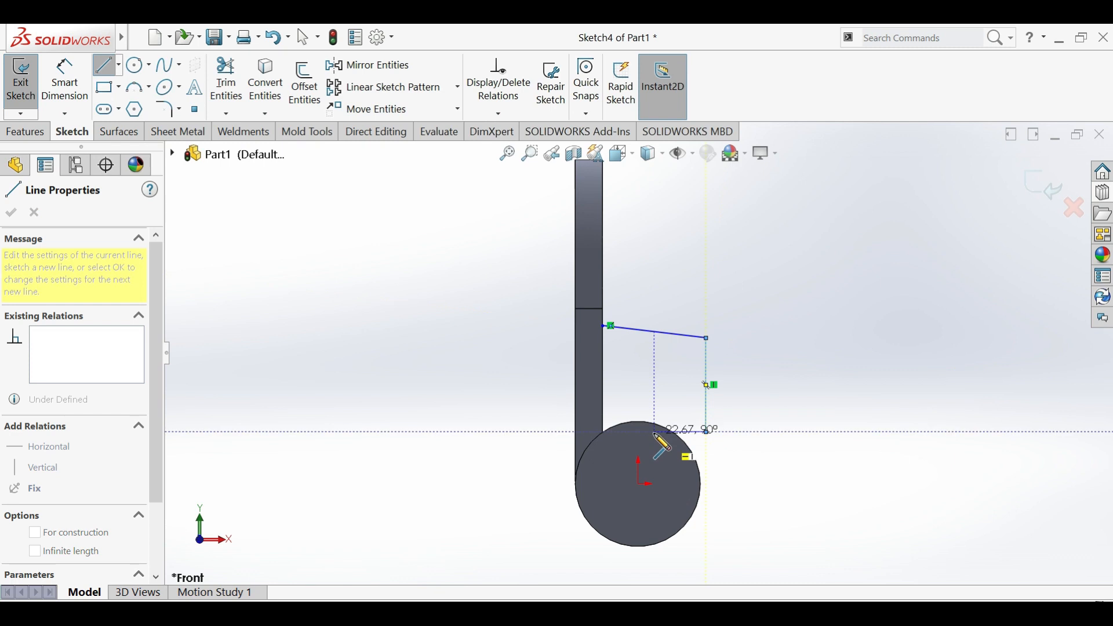
pyautogui.click(618, 431)
pyautogui.click(609, 326)
pyautogui.press('Escape')
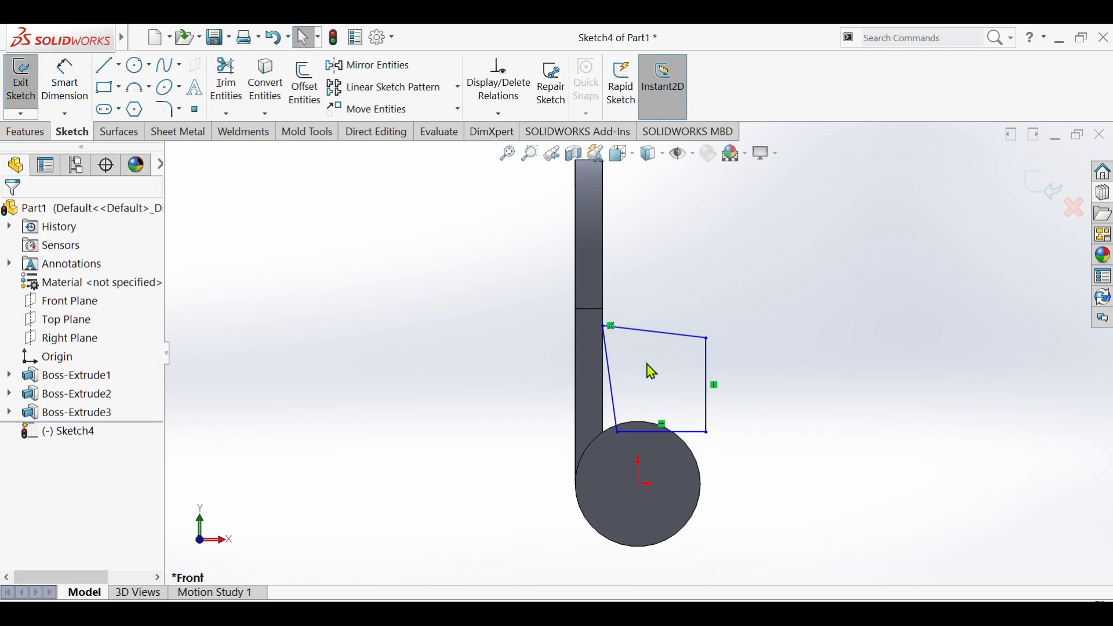
# Make the profile's slanted plate-side line vertical
pyautogui.click(613, 371)
pyautogui.click(651, 341)
pyautogui.click(66, 76)
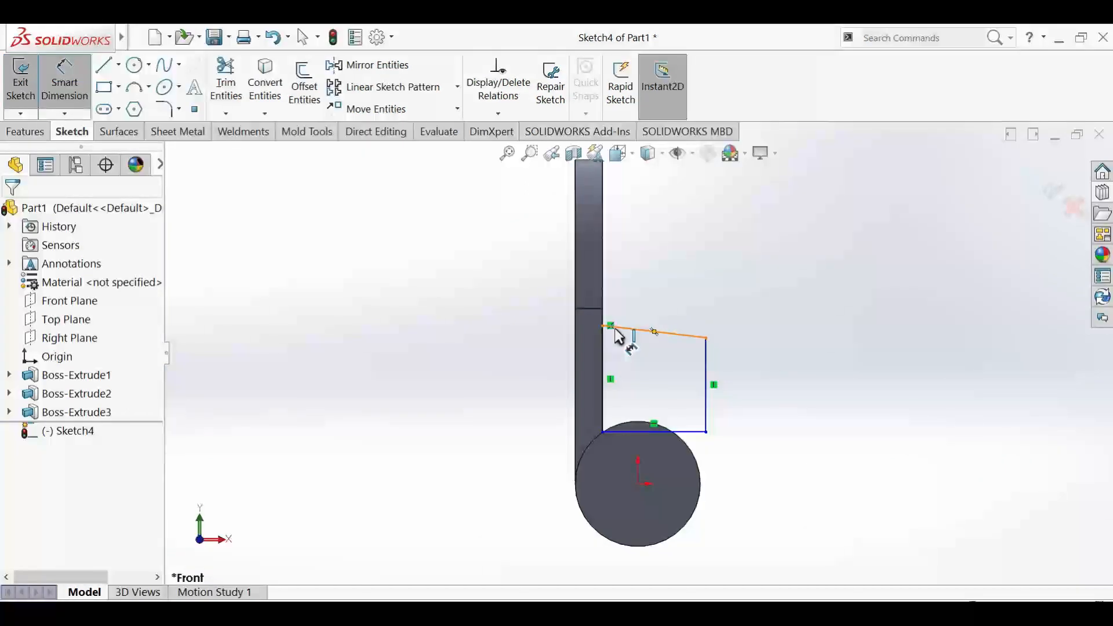
pyautogui.press('Escape')
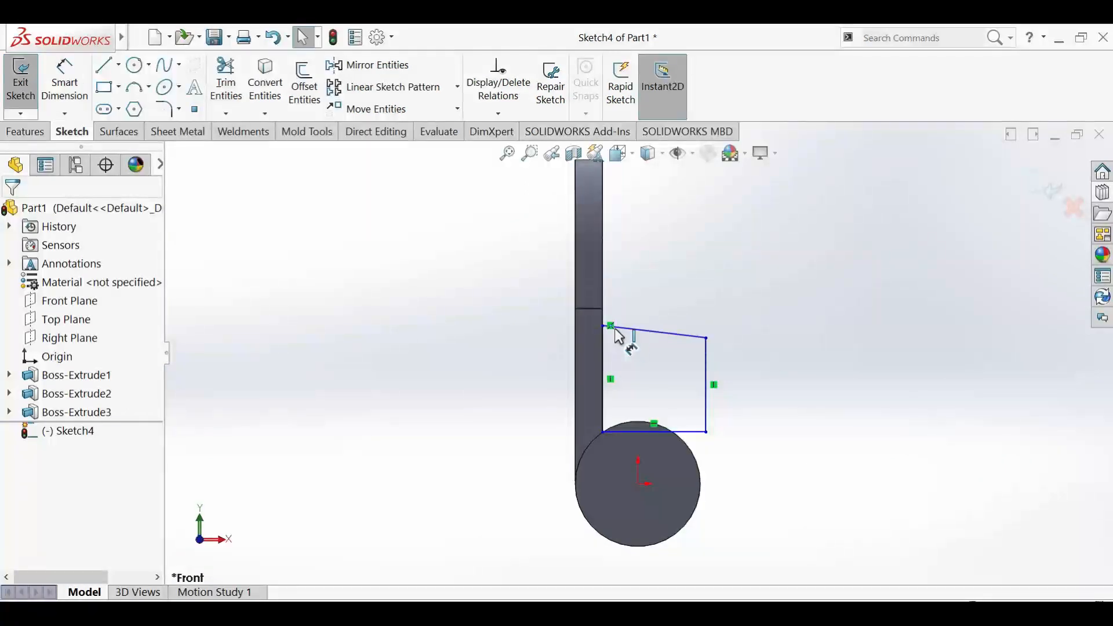
# Draw a centerline about 46 mm long from the upper cylinder-side corner of the round head and make it vertical
pyautogui.click(119, 64)
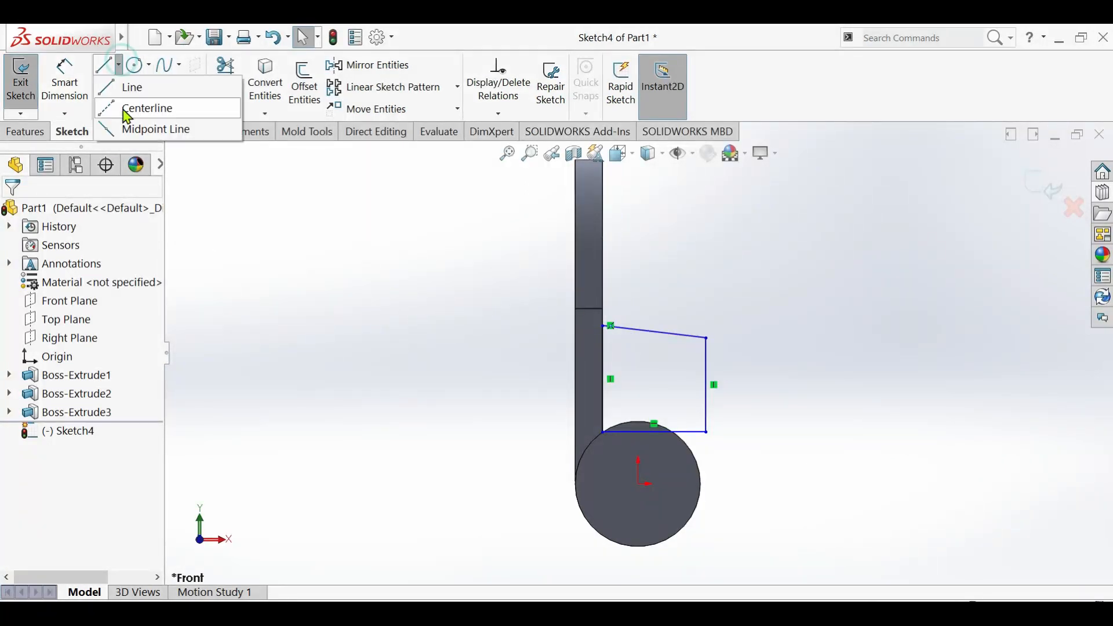
pyautogui.click(127, 116)
pyautogui.scroll(3, 621, 298)
pyautogui.scroll(-3, 634, 242)
pyautogui.click(623, 229)
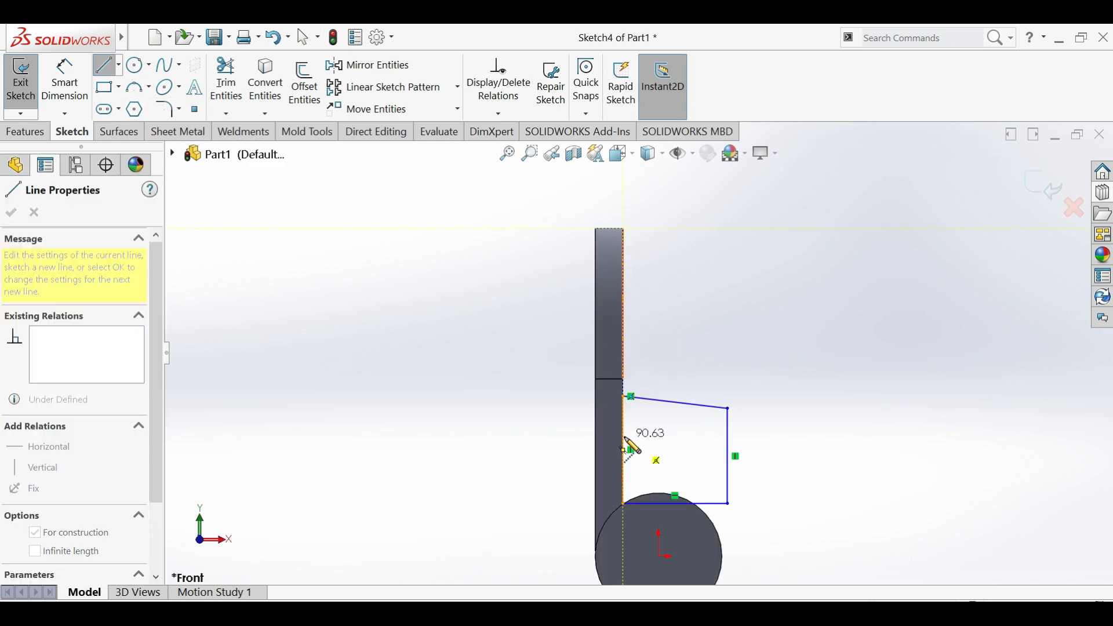
pyautogui.click(656, 331)
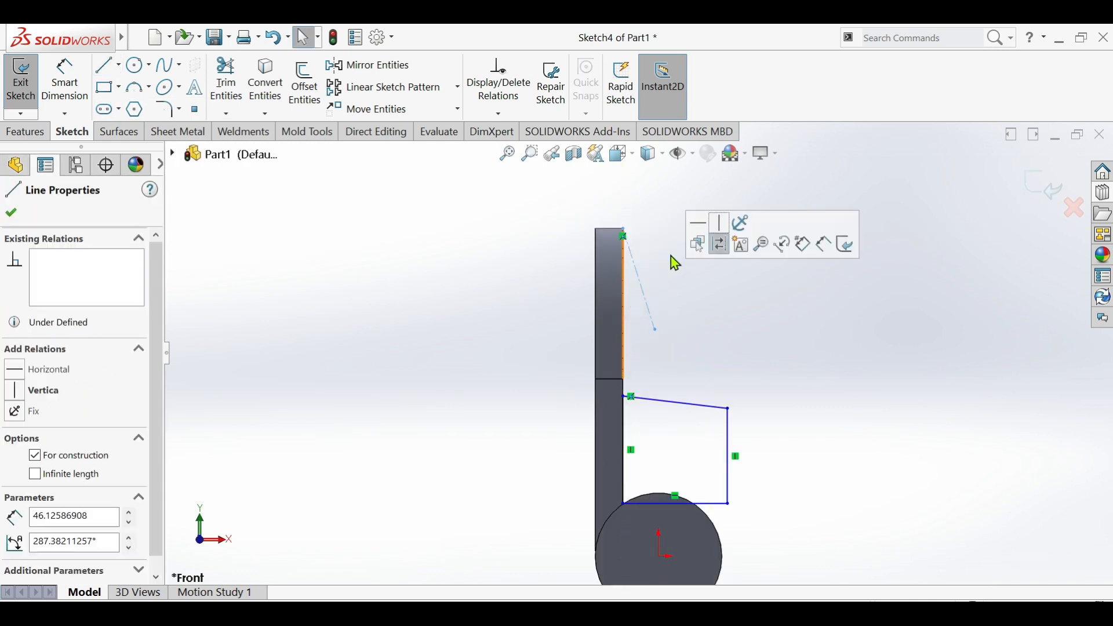
pyautogui.click(719, 244)
# Dimension the vertical centerline to 75 mm
pyautogui.click(64, 81)
pyautogui.click(625, 295)
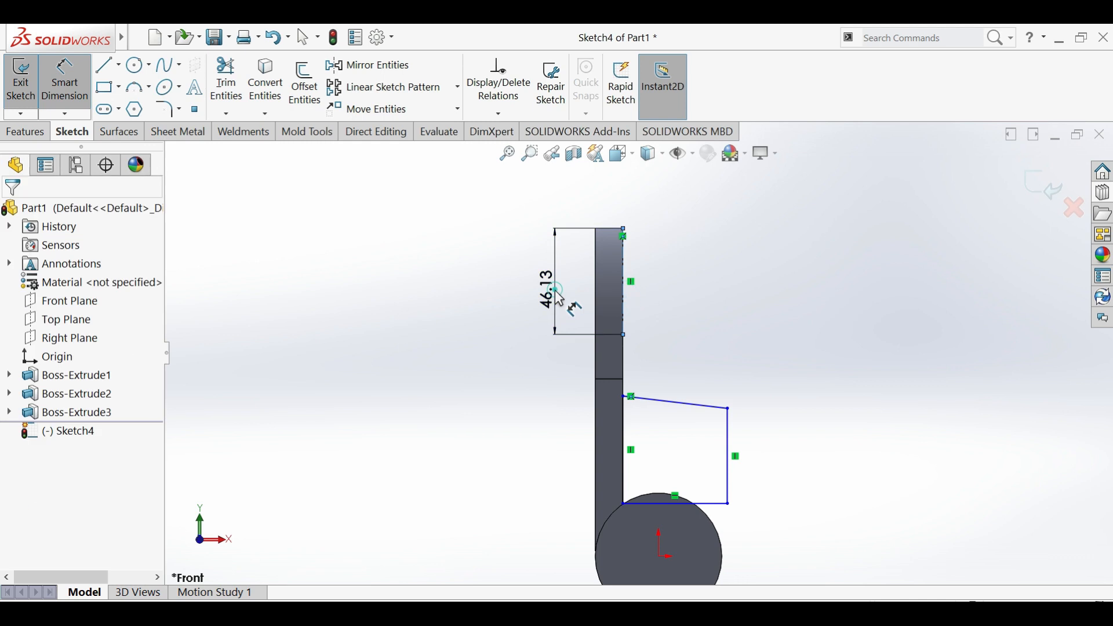
pyautogui.click(559, 299)
pyautogui.write('75')
pyautogui.press('Return')
pyautogui.press('Escape')
# Snap the profile's upper plate-side corner onto the lower end of the vertical centerline
pyautogui.scroll(-3, 677, 377)
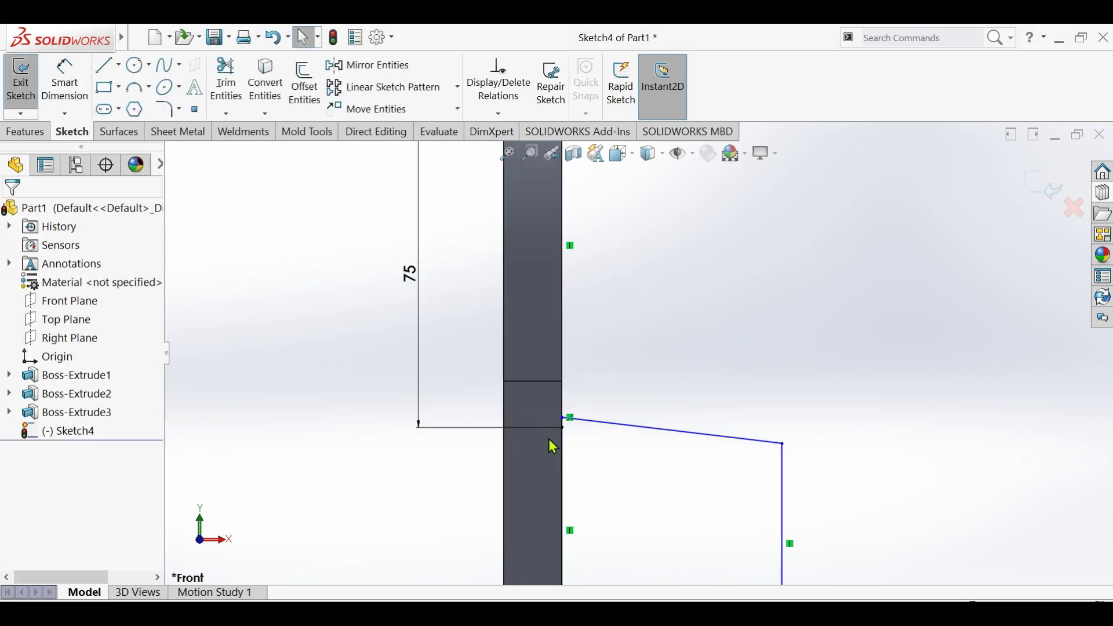
pyautogui.moveTo(562, 418)
pyautogui.mouseDown()
pyautogui.moveTo(590, 393)
pyautogui.moveTo(562, 427)
pyautogui.mouseUp()
pyautogui.scroll(4, 658, 400)
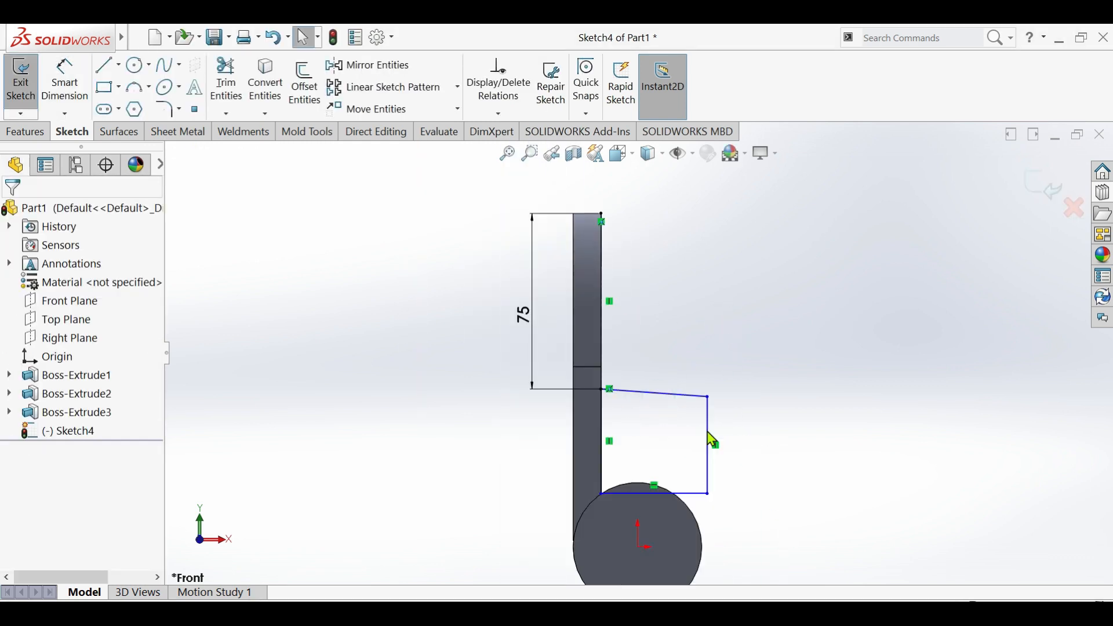
# Reshape the profile by steepening its sloping line and moving its lower edge down to the cylinder's centre height
pyautogui.moveTo(707, 408)
pyautogui.mouseDown()
pyautogui.moveTo(715, 478)
pyautogui.moveTo(700, 432)
pyautogui.mouseUp()
pyautogui.click(740, 477)
pyautogui.moveTo(655, 493); pyautogui.dragTo(652, 546)
pyautogui.click(735, 442)
pyautogui.scroll(2, 659, 409)
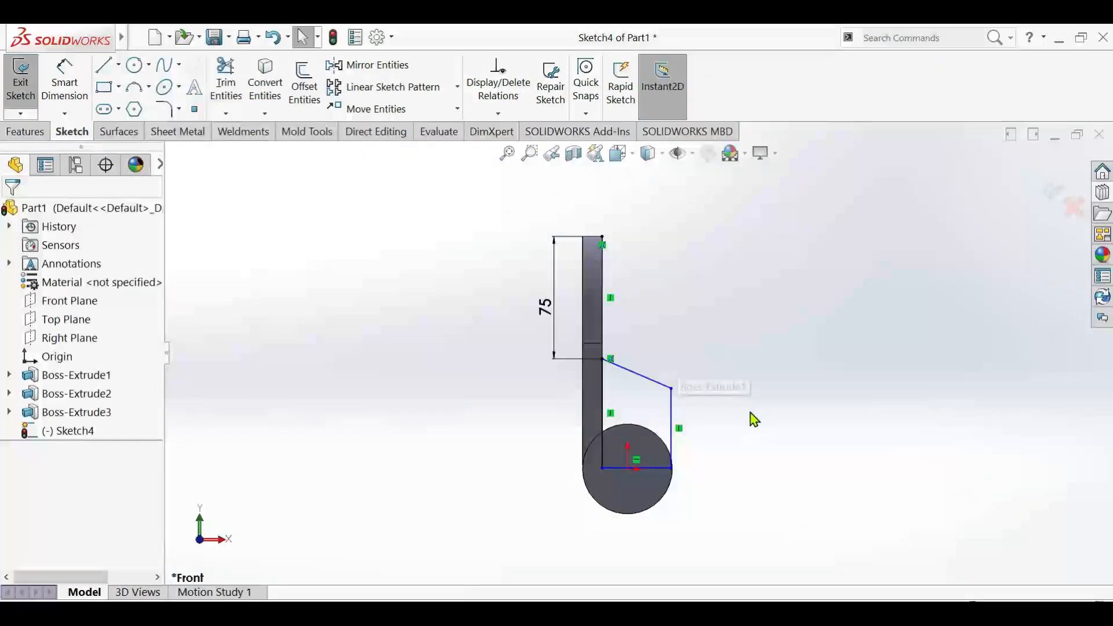
# Dimension the distance from the plate's far face to the profile's outer vertical line as 57.5 mm
pyautogui.click(80, 77)
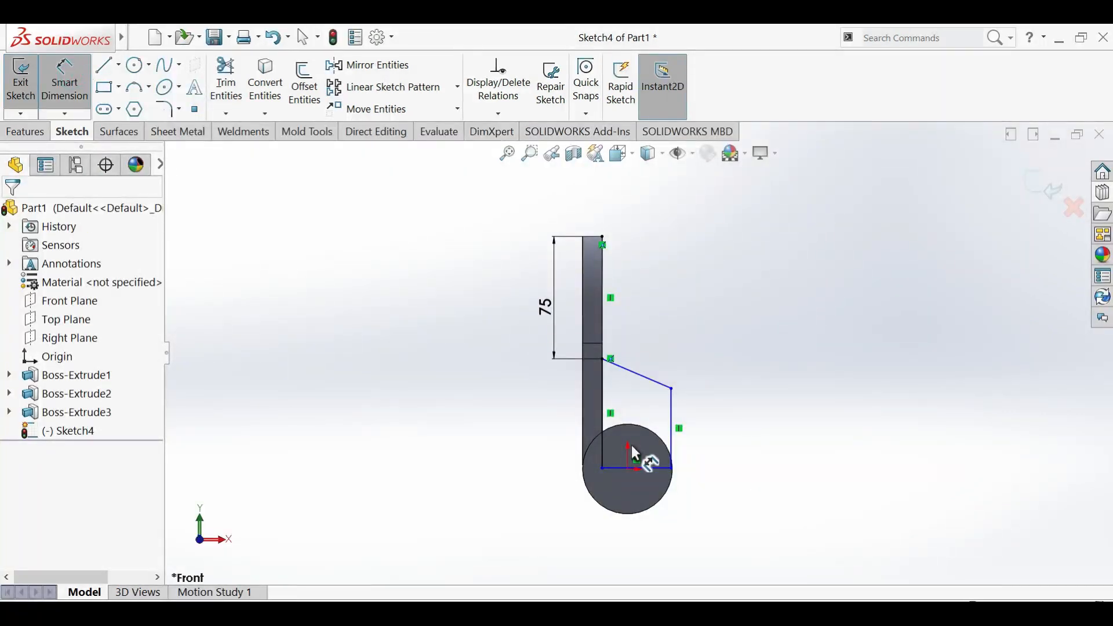
pyautogui.click(672, 428)
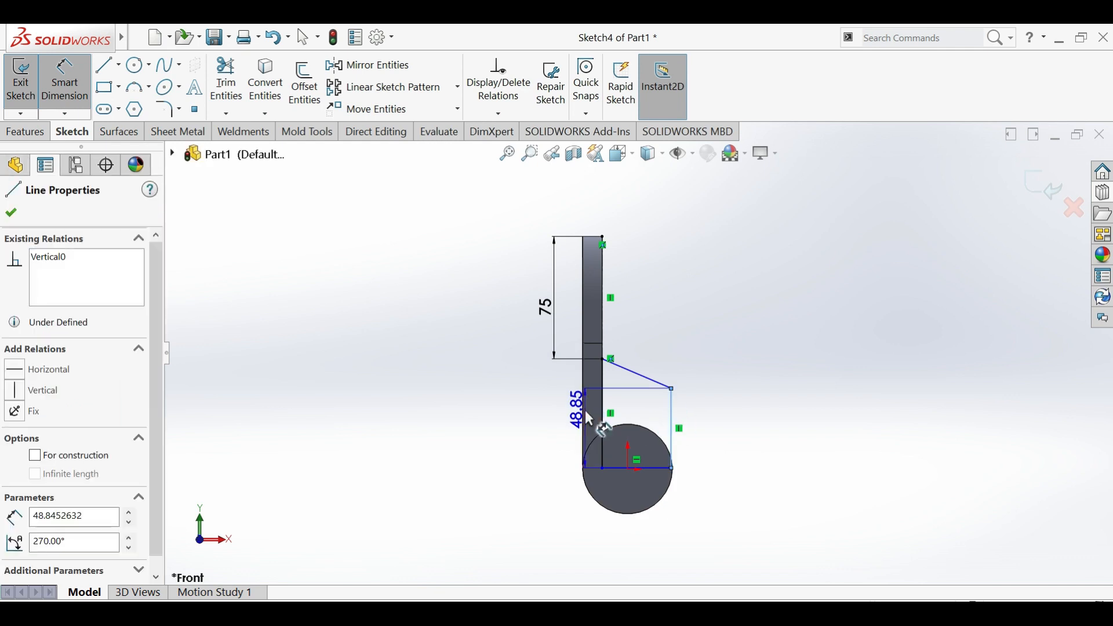
pyautogui.click(587, 419)
pyautogui.click(643, 556)
pyautogui.write('57.')
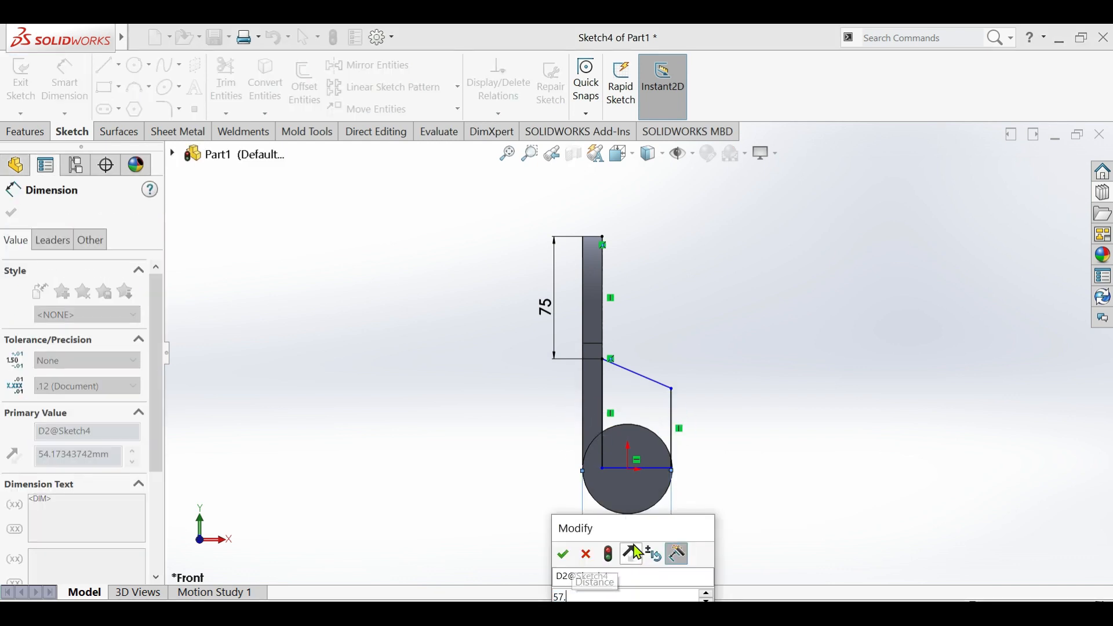
pyautogui.write('5')
pyautogui.press('Return')
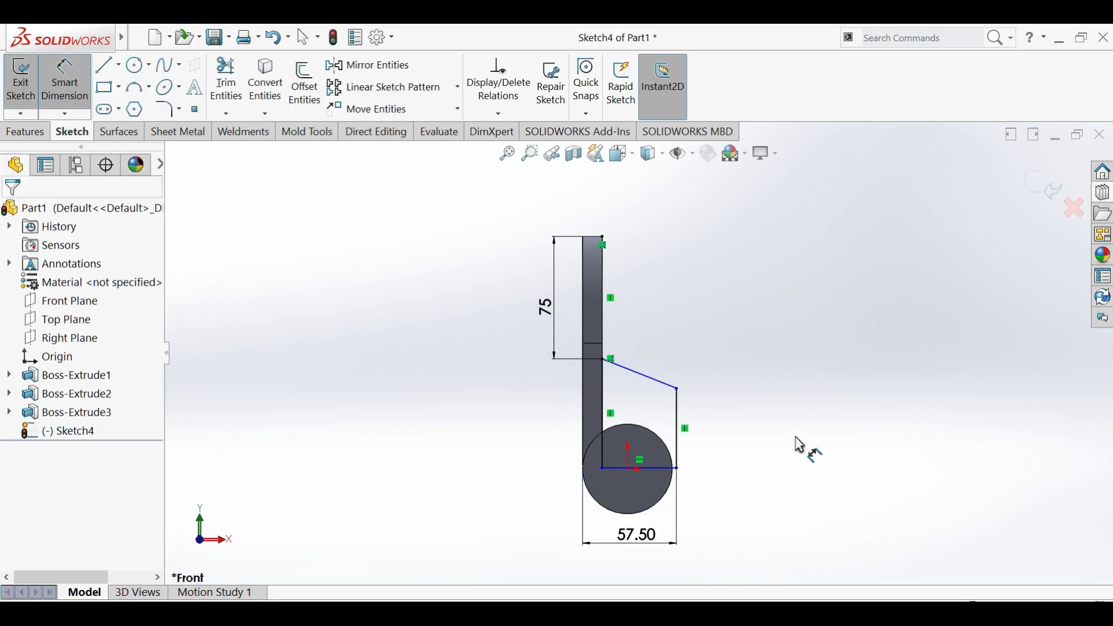
# Dimension the profile's outer vertical line to 38 mm
pyautogui.click(685, 426)
pyautogui.click(724, 443)
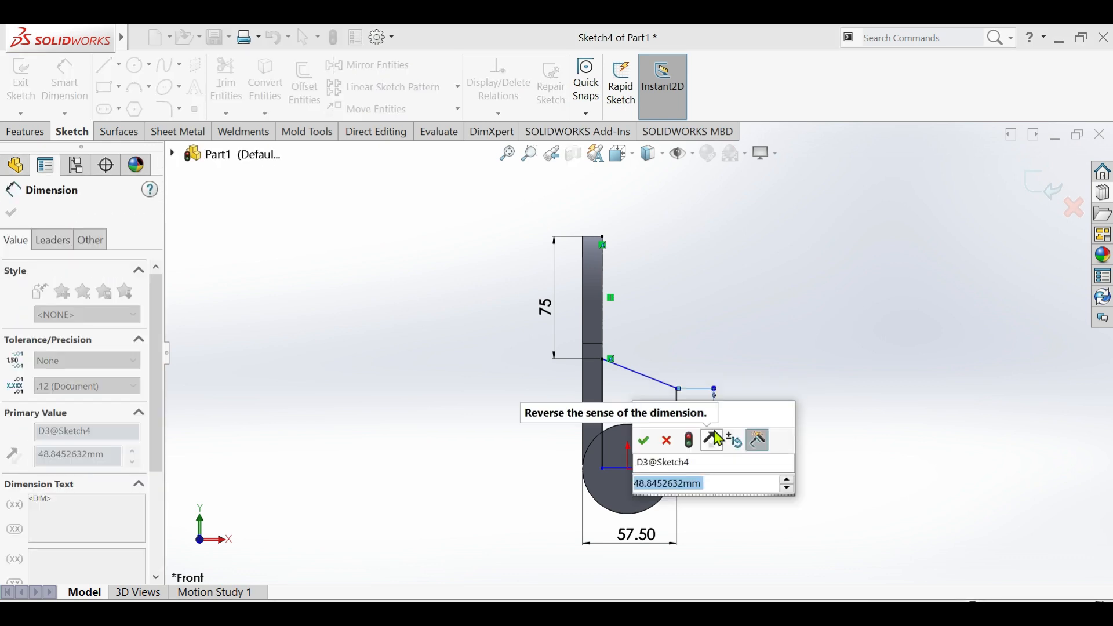
pyautogui.write('38')
pyautogui.press('Return')
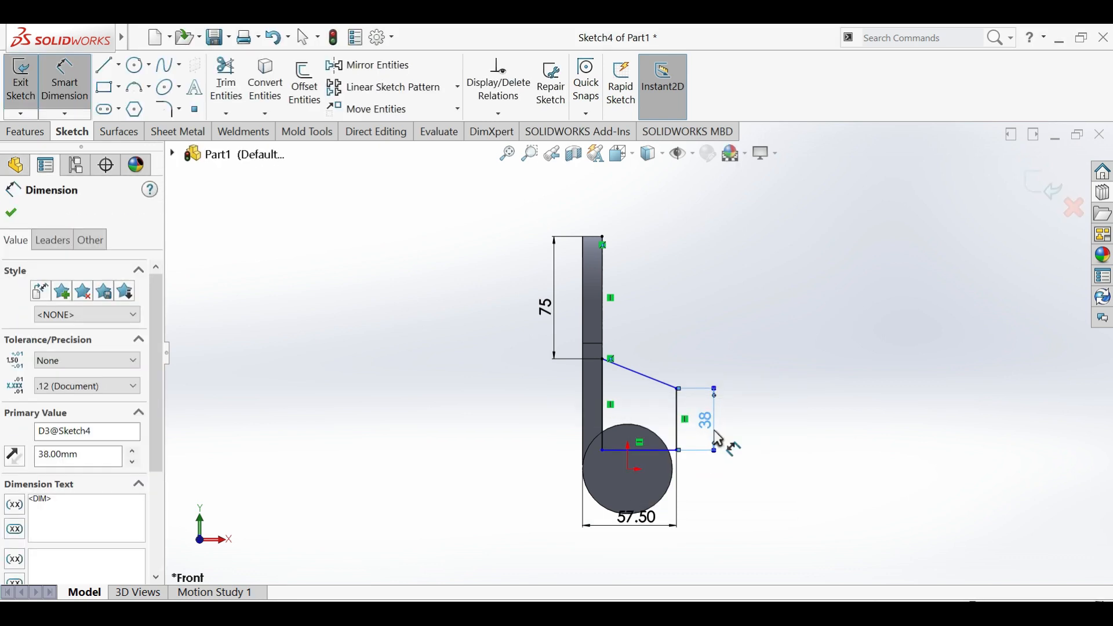
pyautogui.click(728, 433)
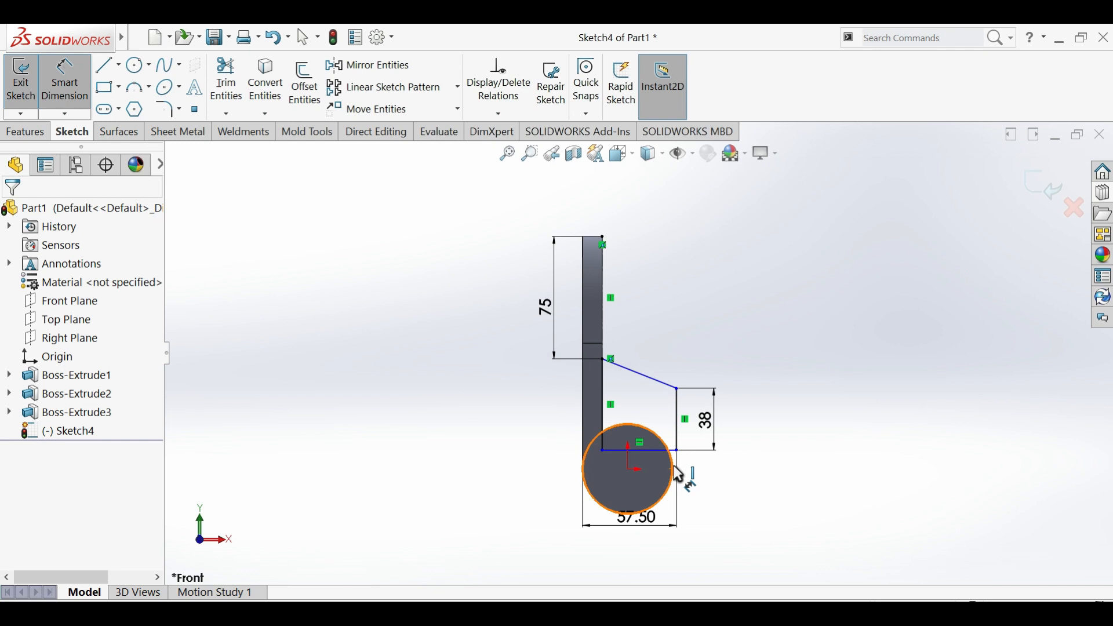
# Draw a horizontal centerline from the midpoint of the 38 mm line and attach its other end to the profile's plate-side line
pyautogui.click(120, 65)
pyautogui.click(133, 106)
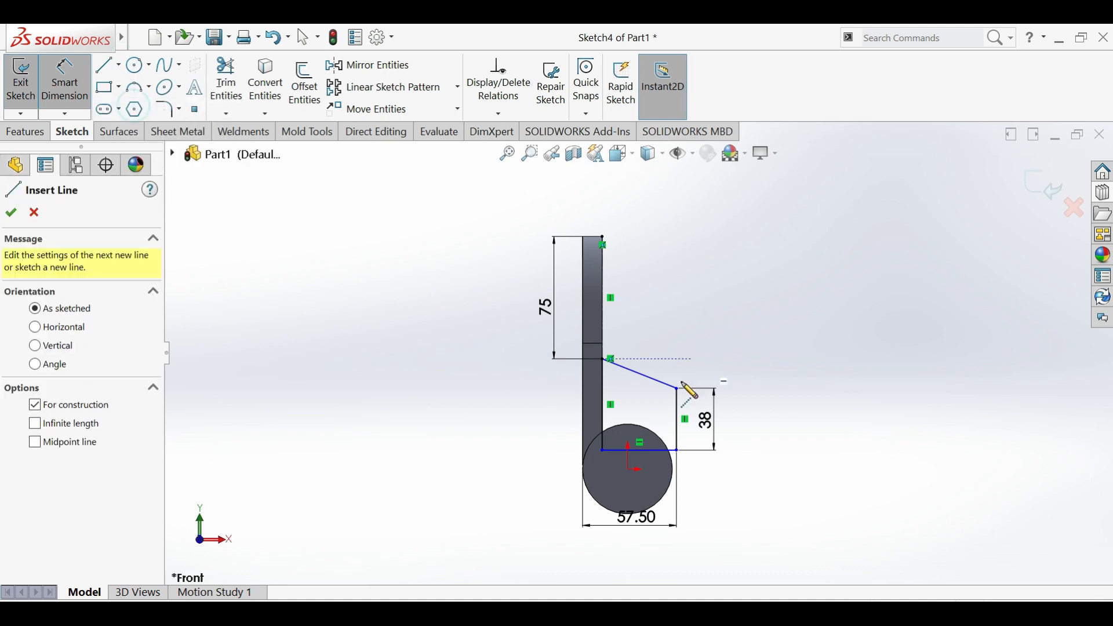
pyautogui.scroll(-4, 684, 387)
pyautogui.click(664, 416)
pyautogui.click(416, 416)
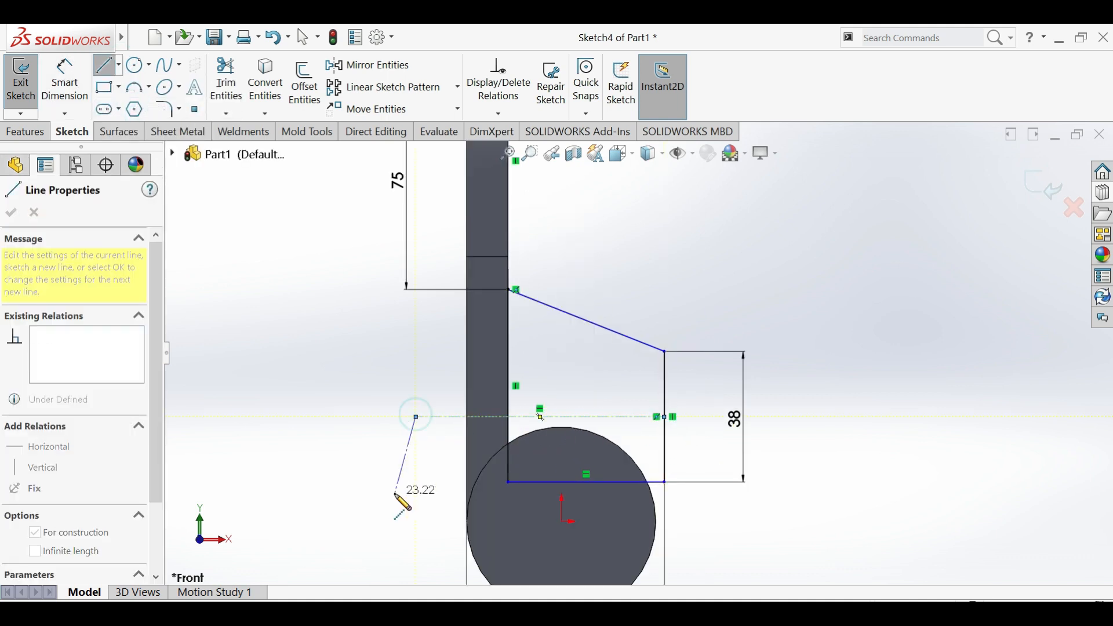
pyautogui.press('Escape')
pyautogui.click(416, 416)
pyautogui.click(337, 405)
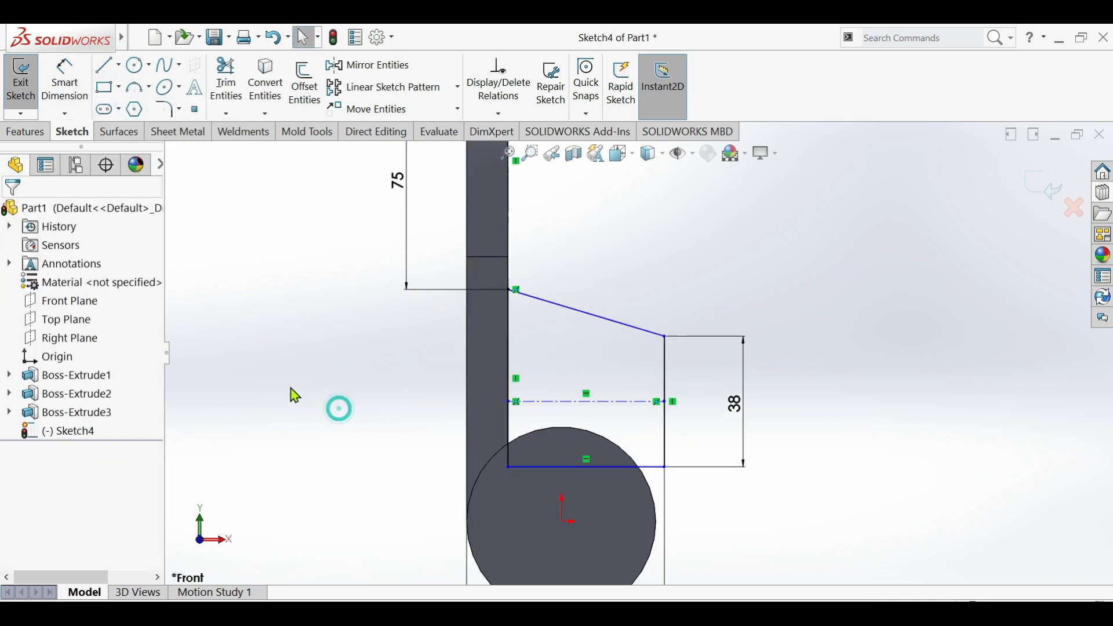
# Dimension the vertical distance from the cylinder's centre to the horizontal centerline as 32 mm
pyautogui.click(65, 81)
pyautogui.click(587, 396)
pyautogui.click(605, 403)
pyautogui.scroll(4, 605, 405)
pyautogui.scroll(-3, 585, 522)
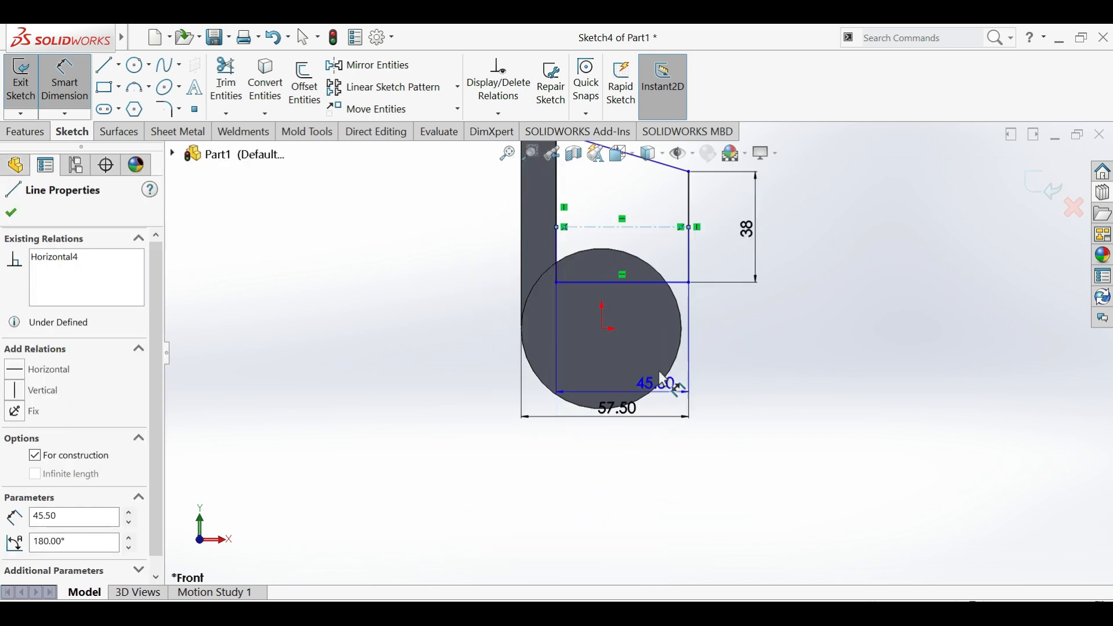
pyautogui.click(678, 357)
pyautogui.click(452, 290)
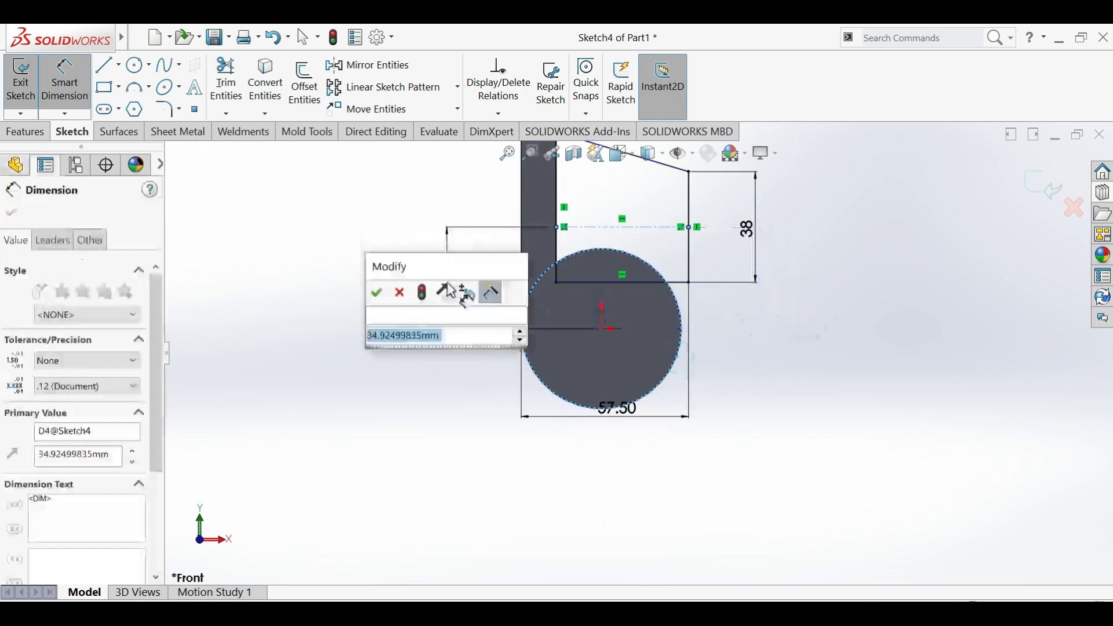
pyautogui.write('32')
pyautogui.press('Return')
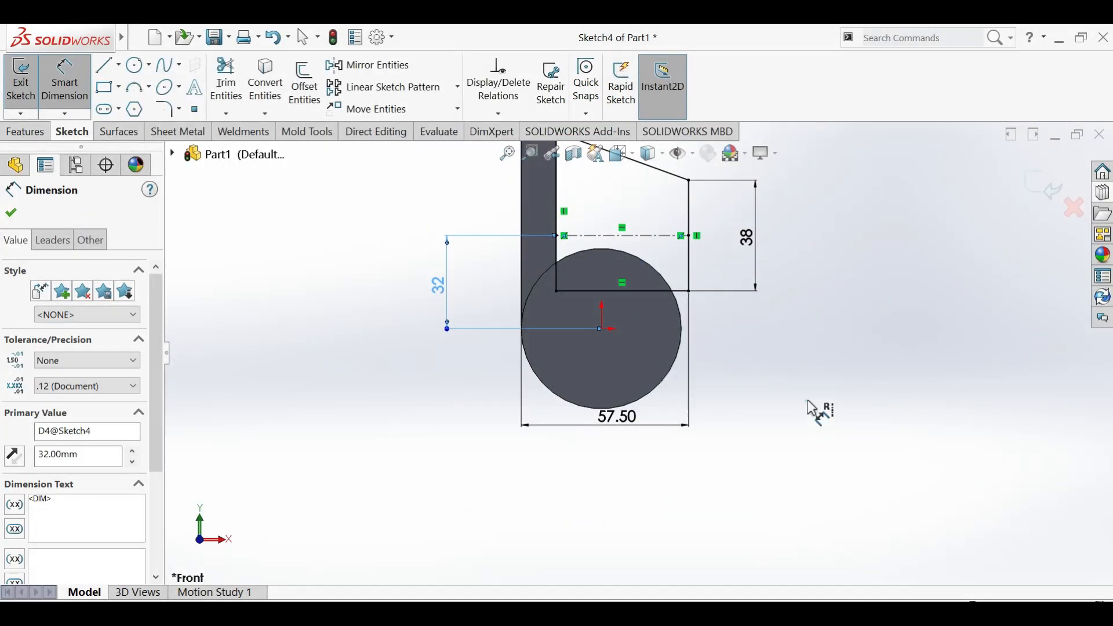
pyautogui.press('Escape')
pyautogui.click(25, 132)
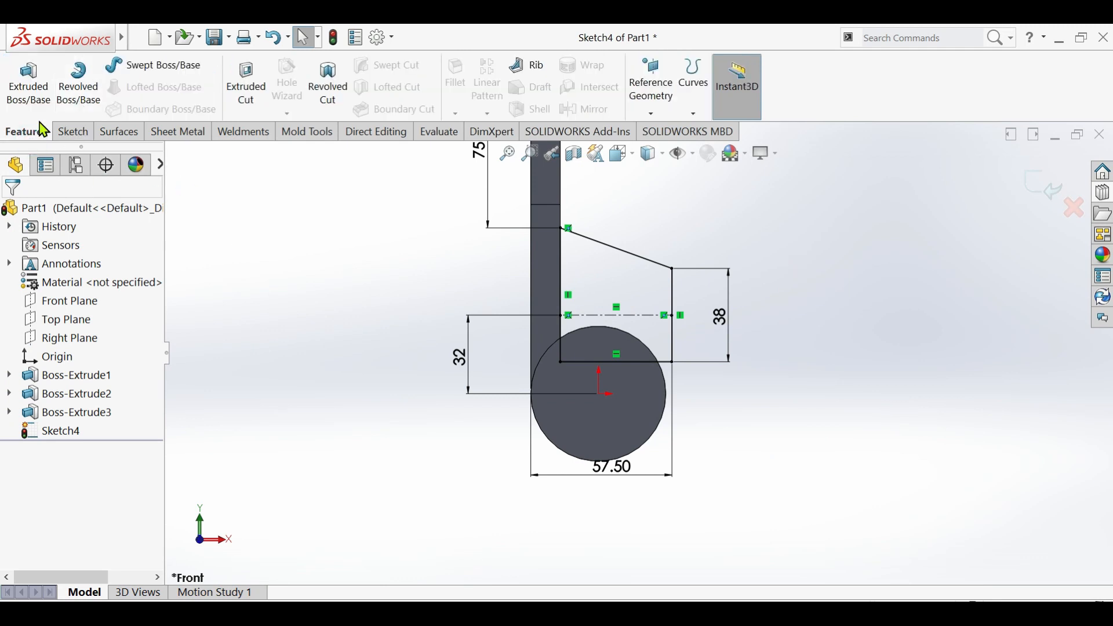
pyautogui.click(74, 132)
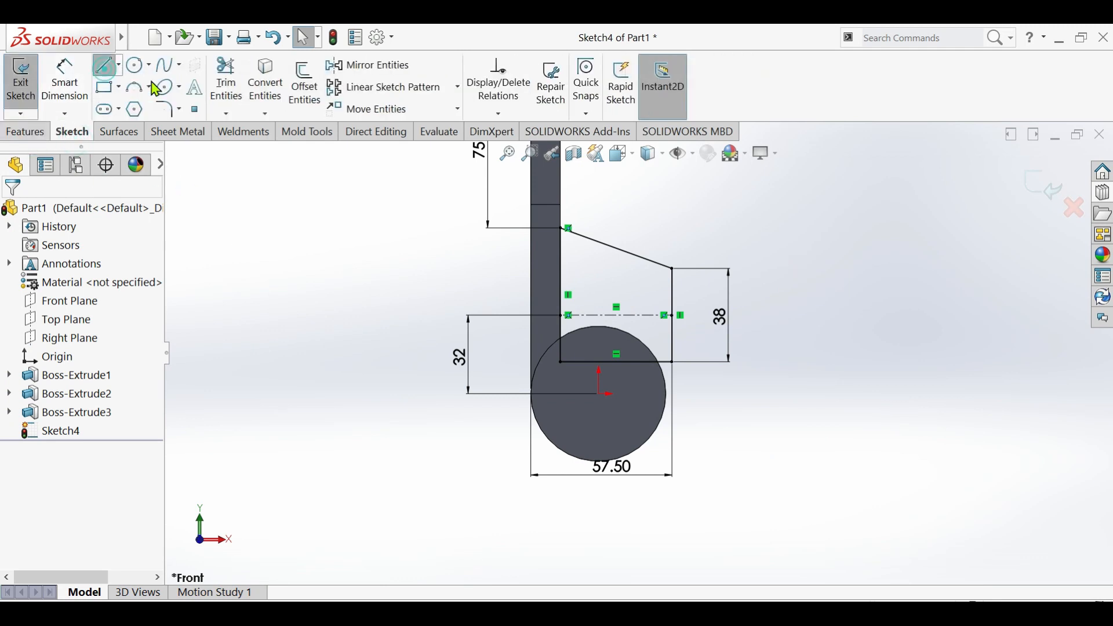
# Draw a vertical line from the cylinder's outer quadrant point up past the profile's bottom line
pyautogui.scroll(-4, 711, 374)
pyautogui.click(616, 474)
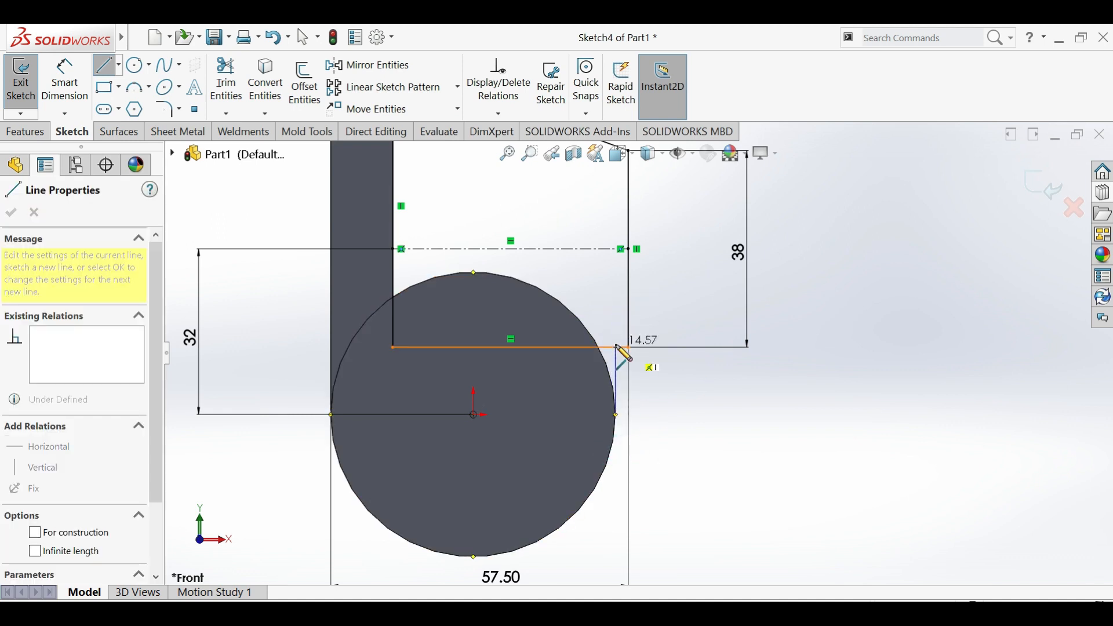
pyautogui.click(616, 300)
pyautogui.press('Escape')
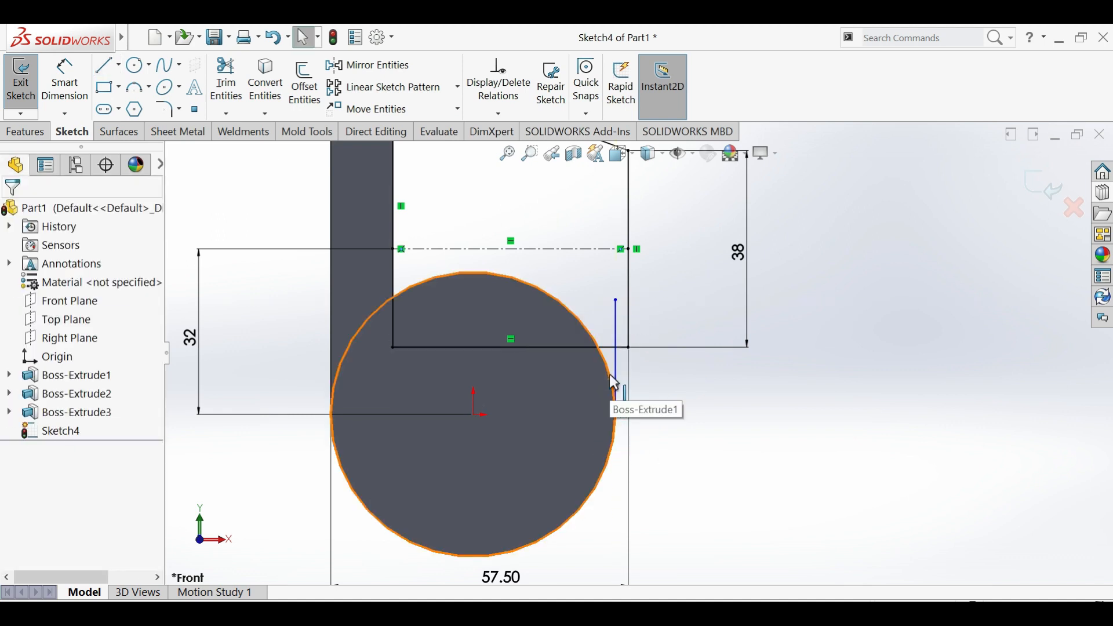
# Convert the cylinder's circular edge into the sketch and trim the short vertical line back to the profile's bottom line
pyautogui.click(614, 384)
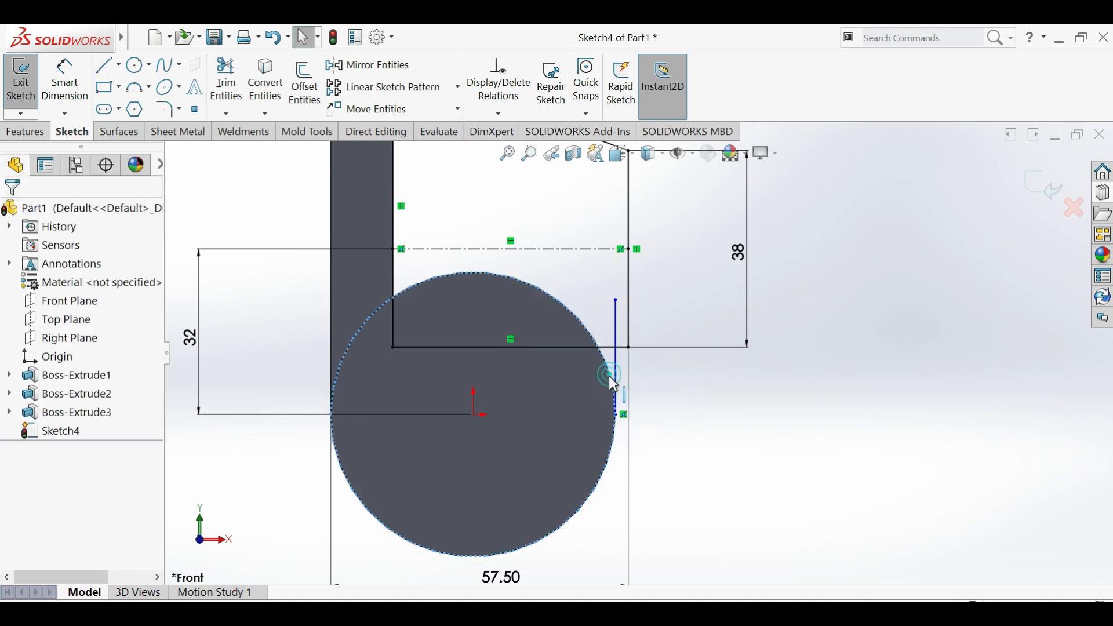
pyautogui.click(226, 84)
pyautogui.scroll(-3, 615, 324)
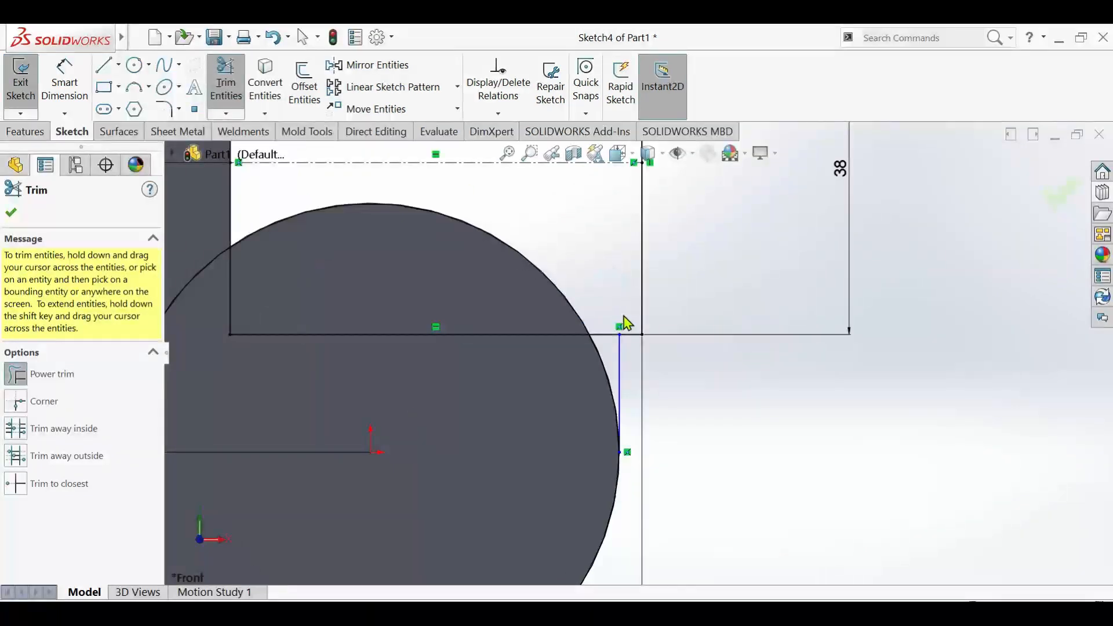
pyautogui.press('Escape')
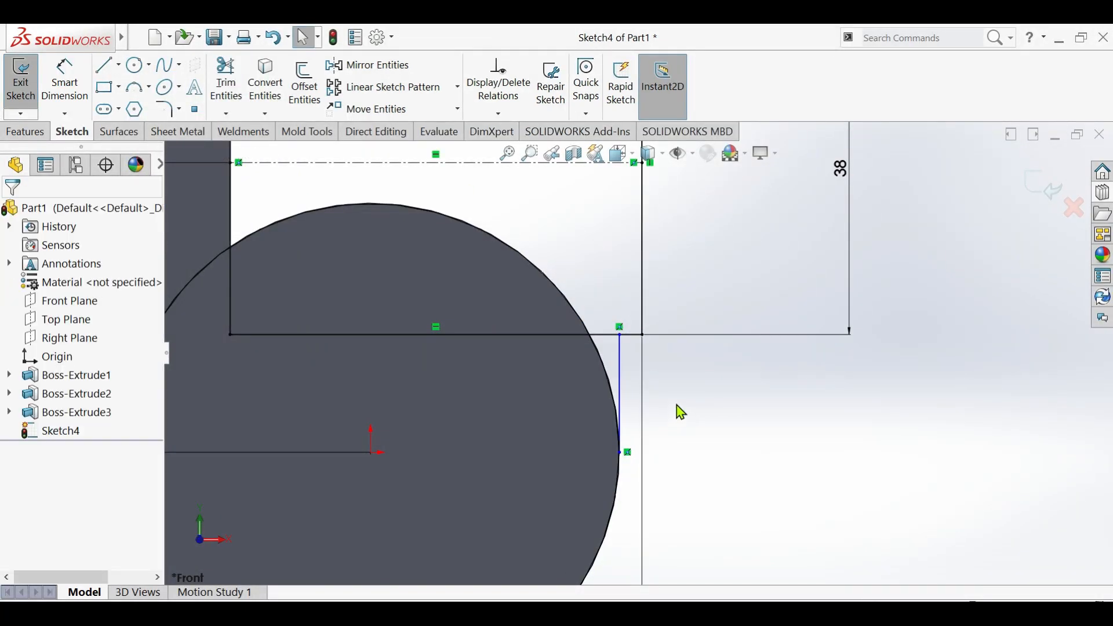
# Constrain the short line beside the cylinder to be vertical and tangent to the cylinder's circle
pyautogui.moveTo(628, 415); pyautogui.dragTo(620, 481)
pyautogui.click(617, 409)
pyautogui.click(793, 361)
pyautogui.click(620, 452)
pyautogui.click(629, 396)
pyautogui.click(686, 338)
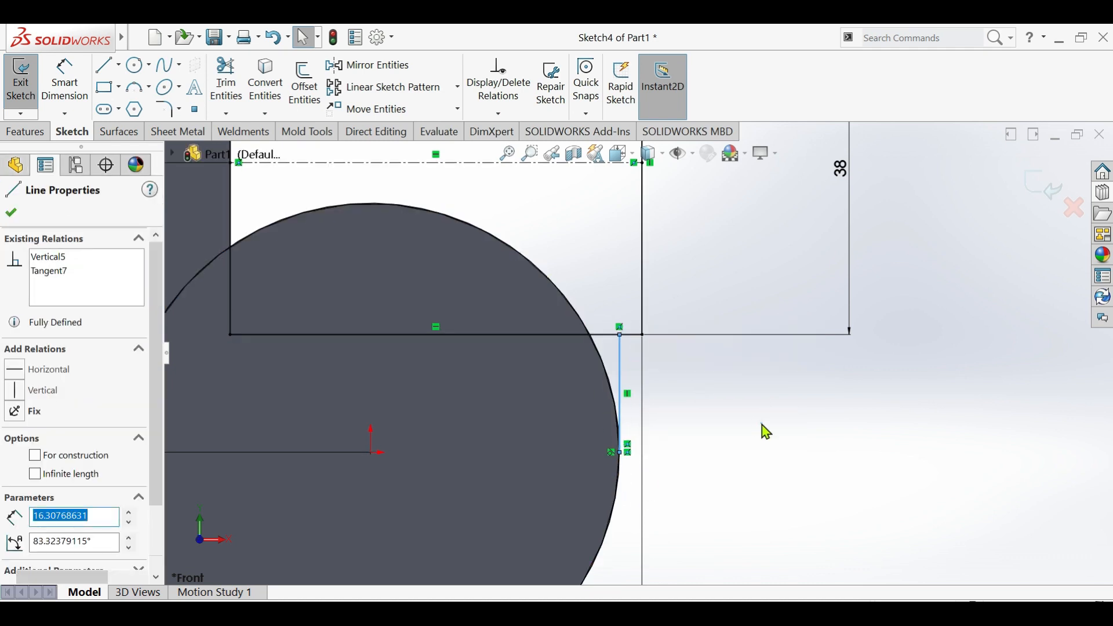
pyautogui.click(762, 423)
# Trim the surplus circle arcs and the bottom line's piece between the circle and the short vertical line
pyautogui.scroll(4, 638, 350)
pyautogui.scroll(-3, 630, 344)
pyautogui.scroll(3, 380, 412)
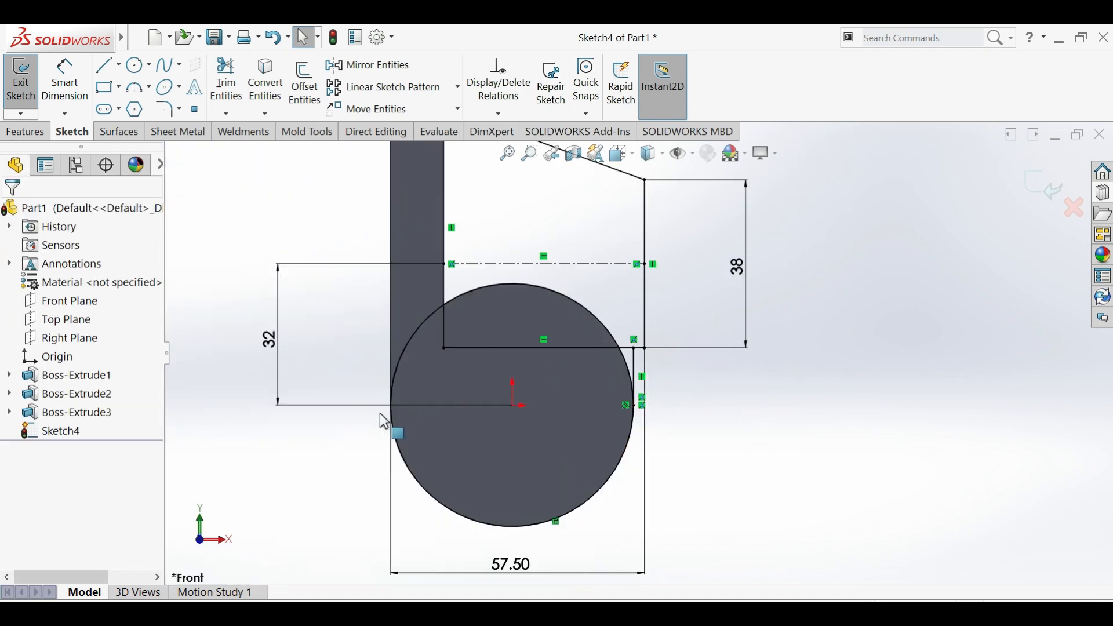
pyautogui.scroll(-1, 313, 269)
pyautogui.click(227, 87)
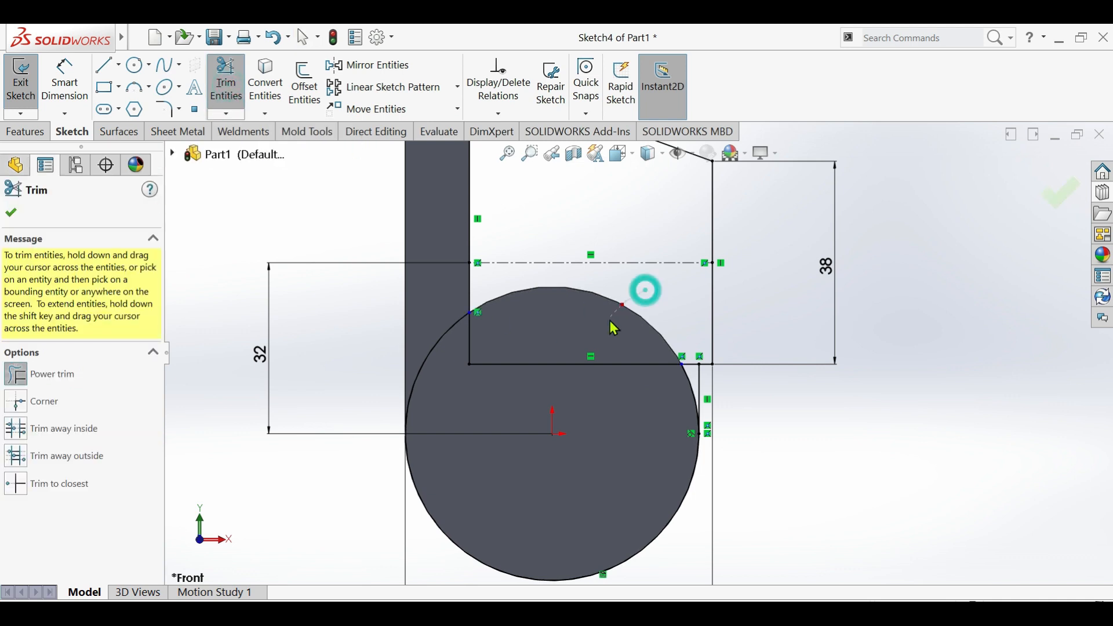
pyautogui.scroll(-3, 671, 440)
pyautogui.scroll(3, 509, 442)
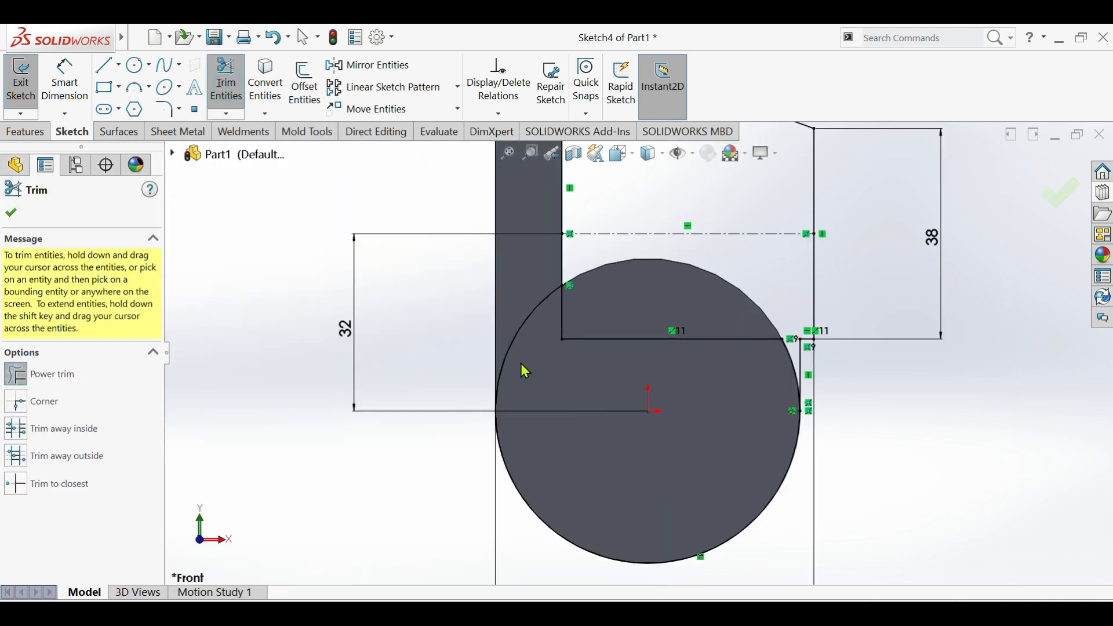
pyautogui.scroll(6, 604, 463)
pyautogui.scroll(-2, 659, 375)
pyautogui.click(12, 214)
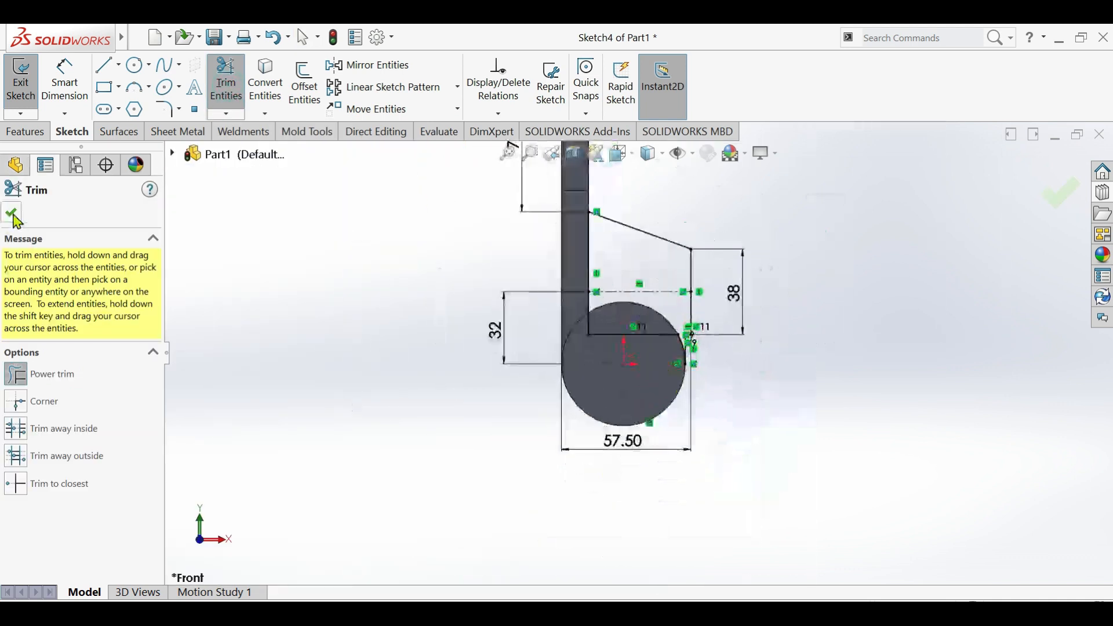
# Extrude the sloped profile 10 mm with the Mid Plane end condition
pyautogui.click(32, 125)
pyautogui.click(45, 105)
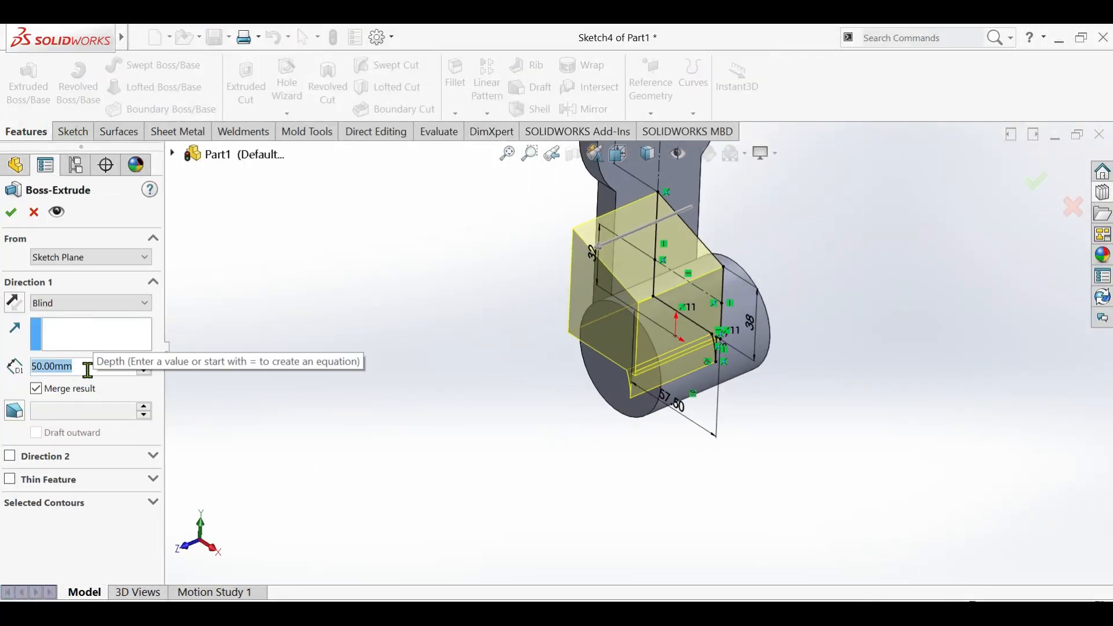
pyautogui.write('10')
pyautogui.press('Return')
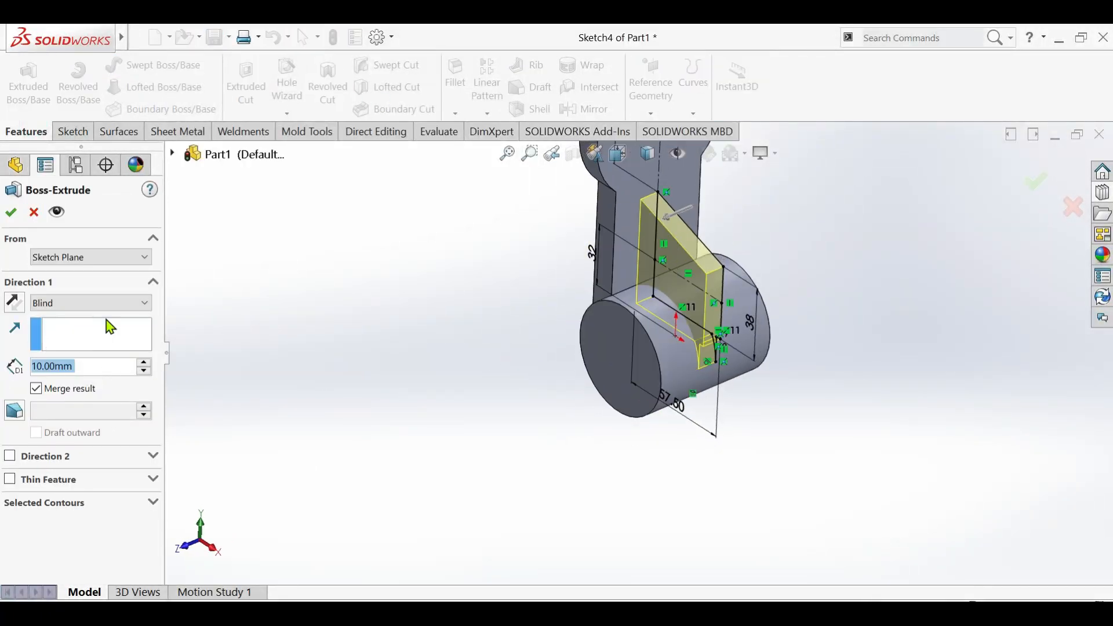
pyautogui.click(93, 303)
pyautogui.click(64, 390)
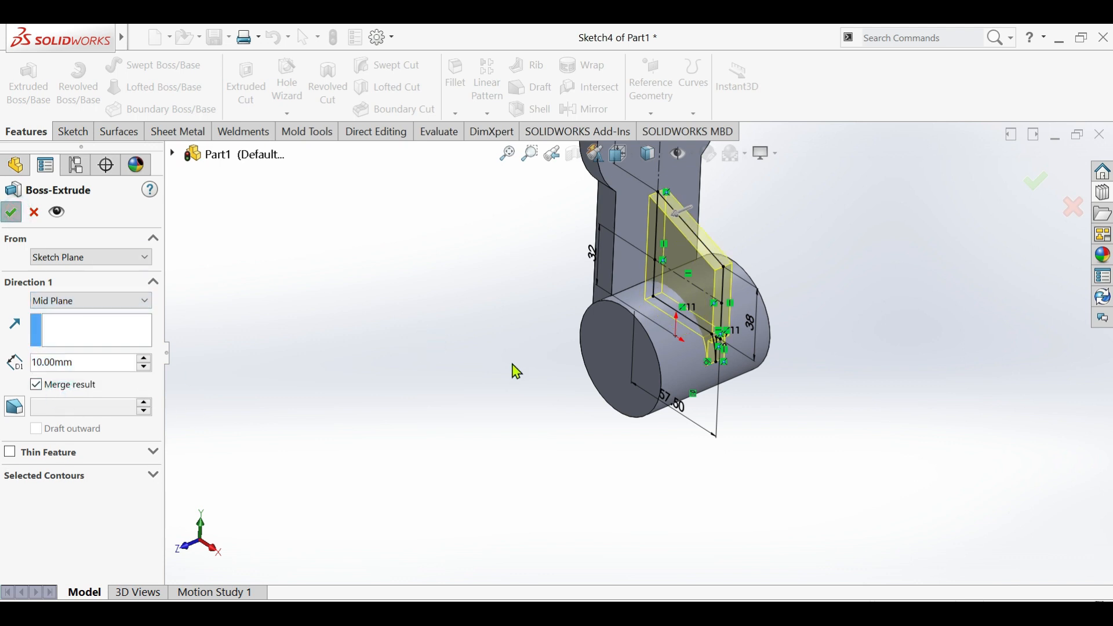
pyautogui.scroll(4, 513, 371)
pyautogui.scroll(-8, 686, 342)
pyautogui.moveTo(735, 381); pyautogui.dragTo(667, 356, button='middle')
pyautogui.scroll(3, 676, 342)
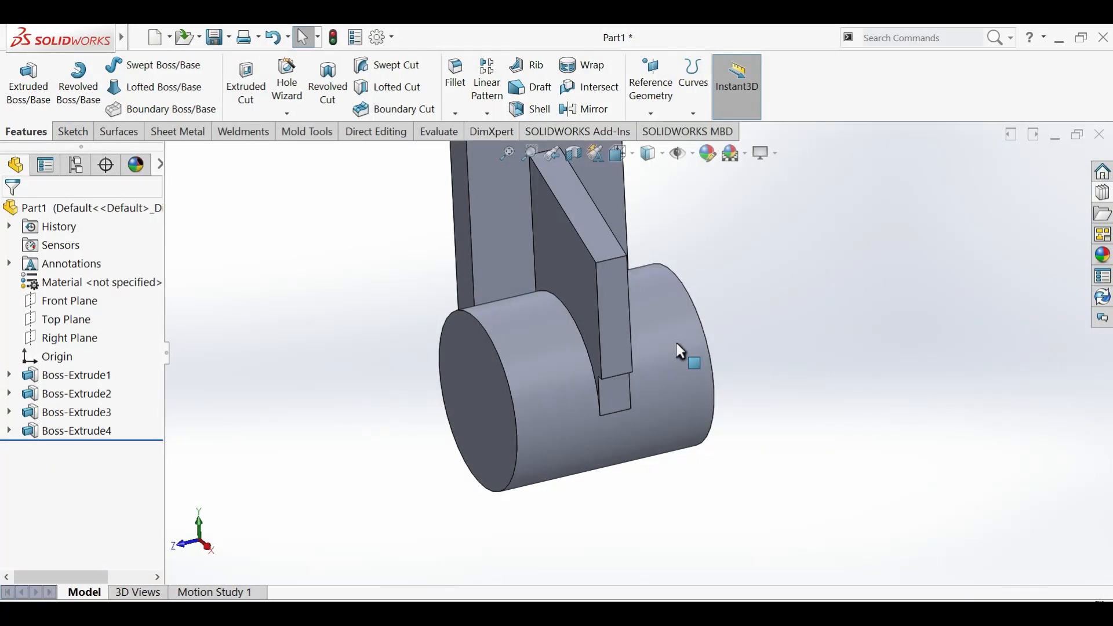
# Start a new sketch on the outer vertical face of the sloped 10 mm web
pyautogui.click(620, 340)
pyautogui.click(690, 303)
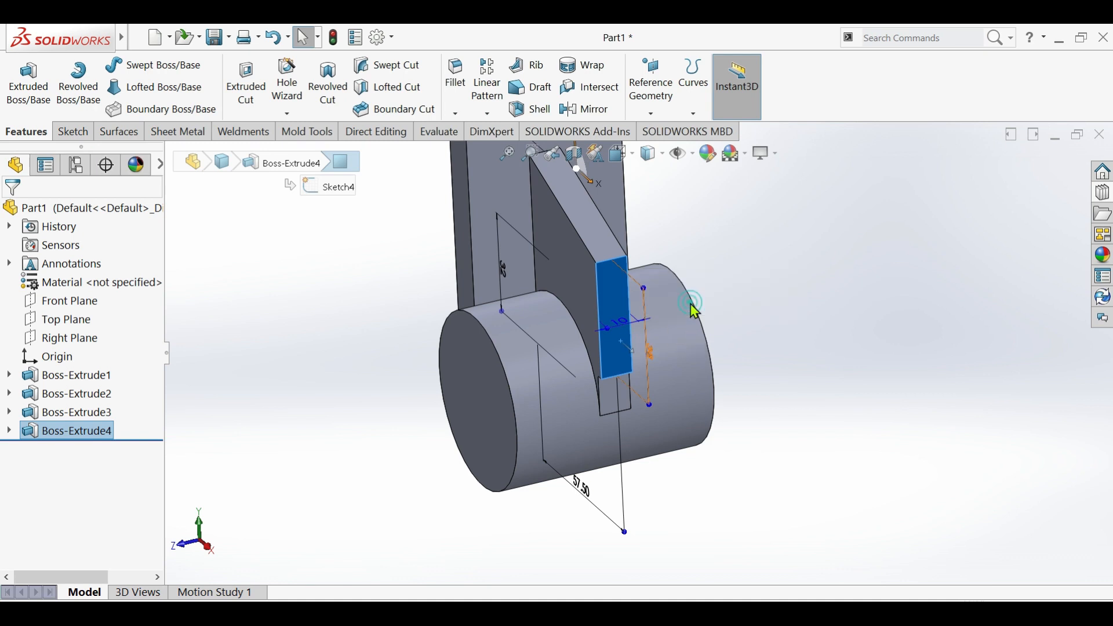
pyautogui.click(64, 395)
pyautogui.click(56, 382)
pyautogui.click(407, 366)
pyautogui.click(607, 331)
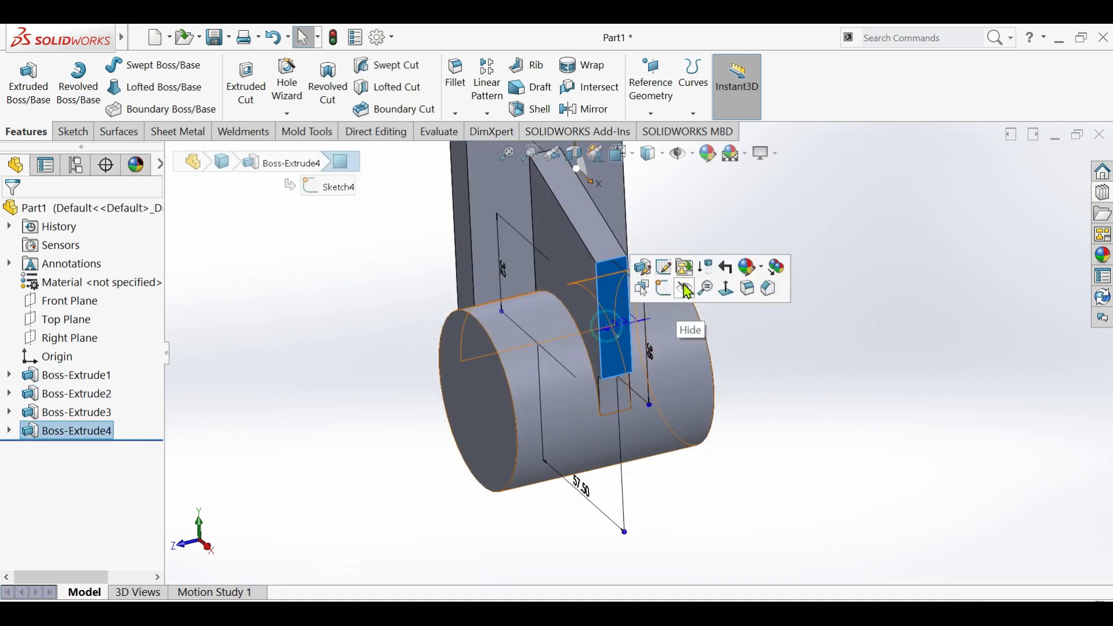
pyautogui.click(669, 286)
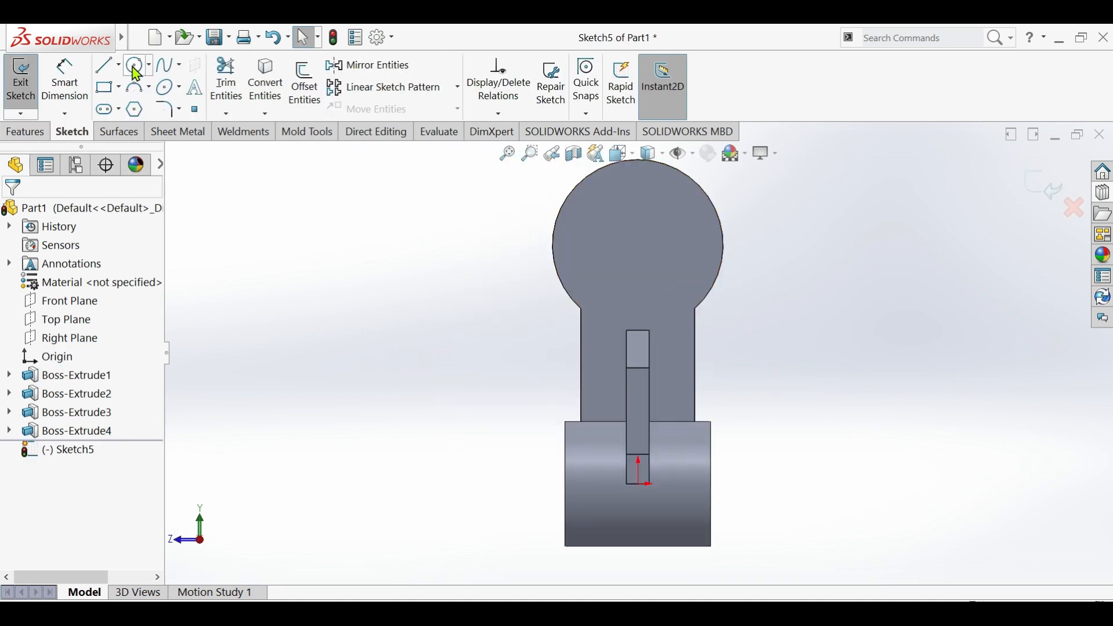
# Sketch a circle about 47 mm in diameter on the web's face and align its centre vertically with the origin
pyautogui.click(136, 68)
pyautogui.scroll(-3, 642, 420)
pyautogui.click(636, 400)
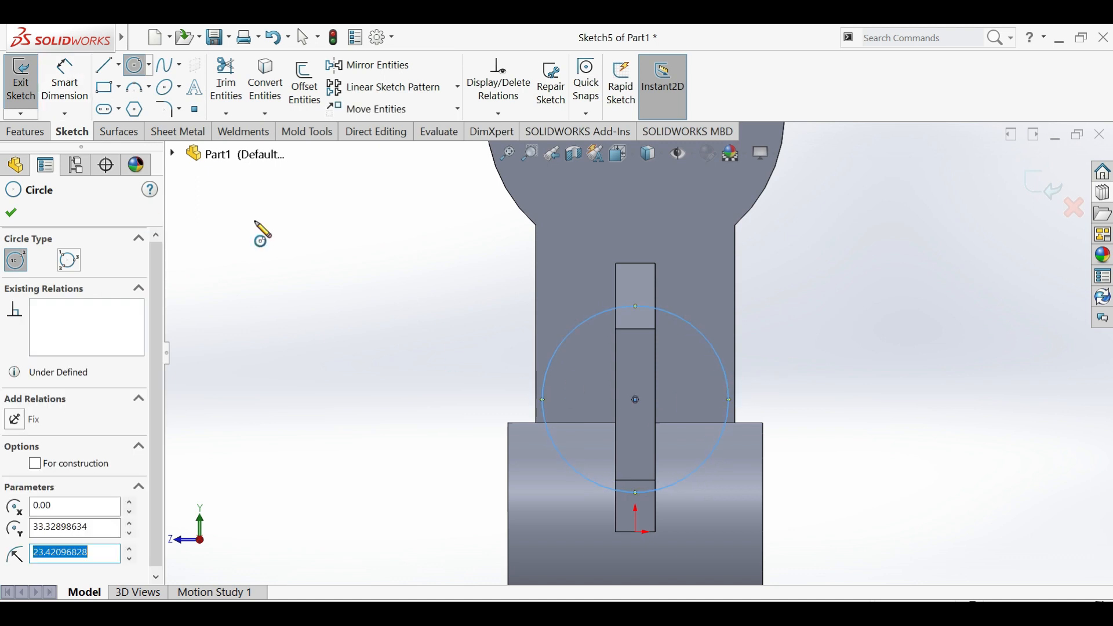
pyautogui.press('Escape')
pyautogui.click(636, 532)
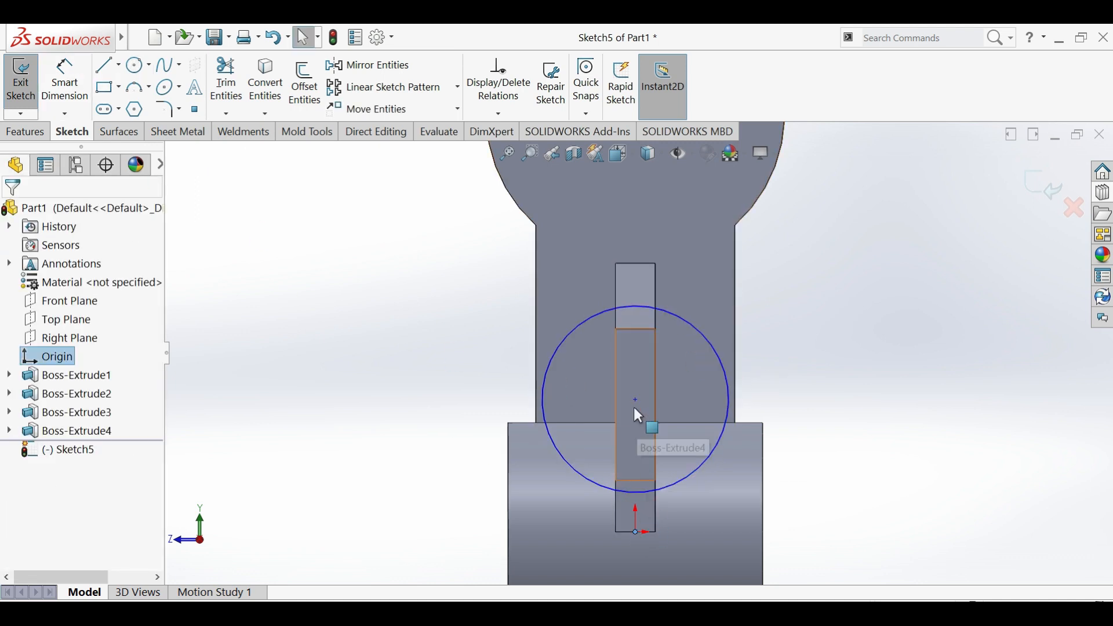
pyautogui.keyDown('ctrl'); pyautogui.click(636, 400); pyautogui.keyUp('ctrl')
pyautogui.click(743, 339)
# Dimension the circle's diameter to 38 mm
pyautogui.click(65, 81)
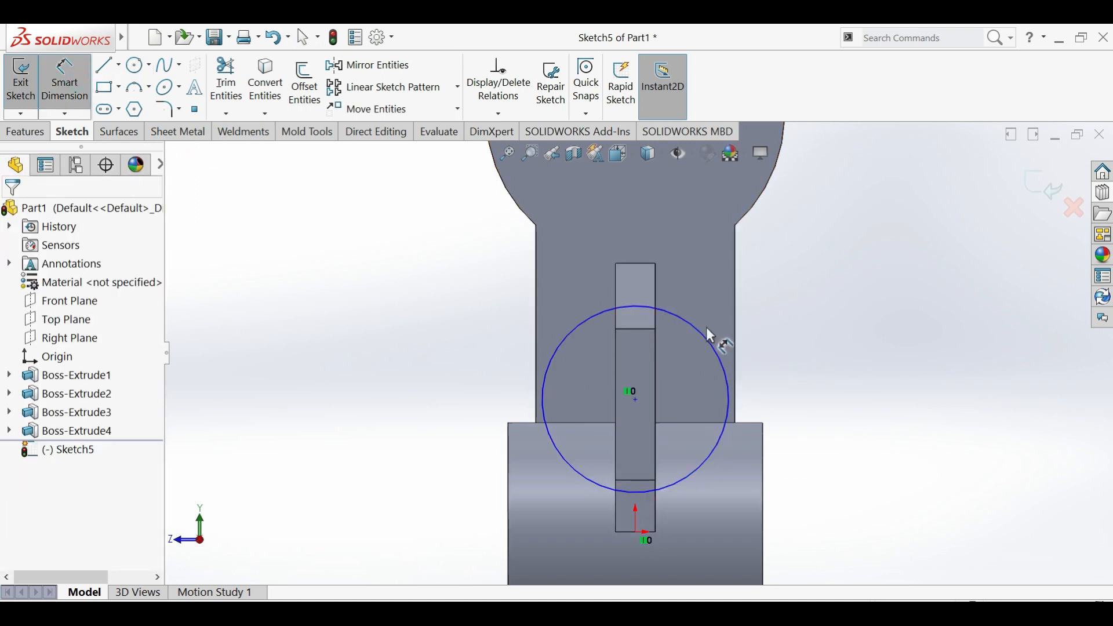
pyautogui.click(725, 346)
pyautogui.click(799, 272)
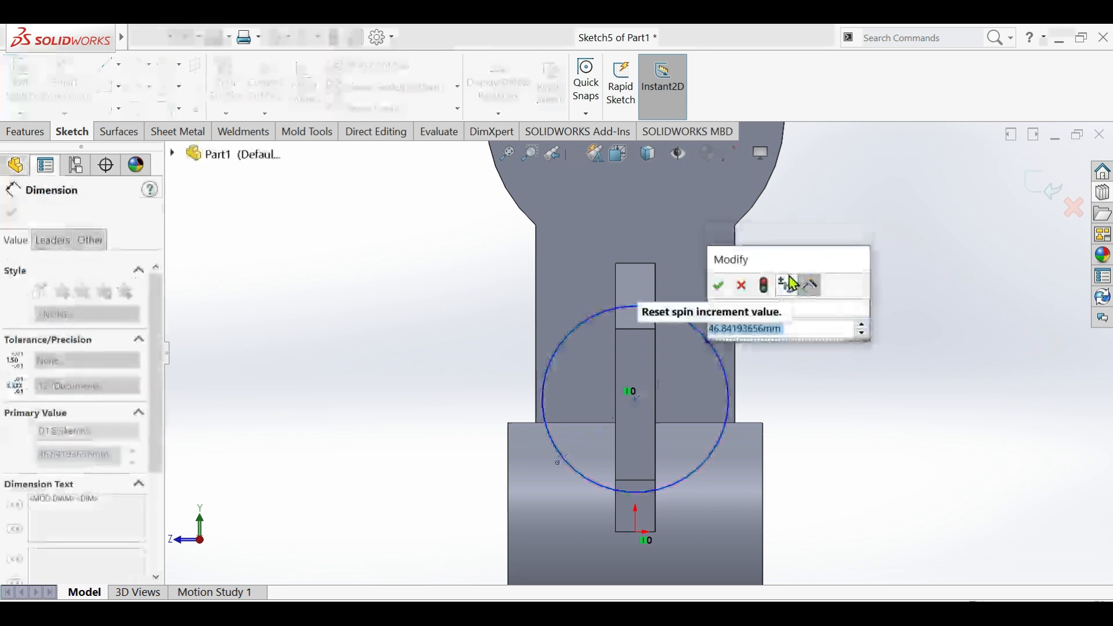
pyautogui.write('19*')
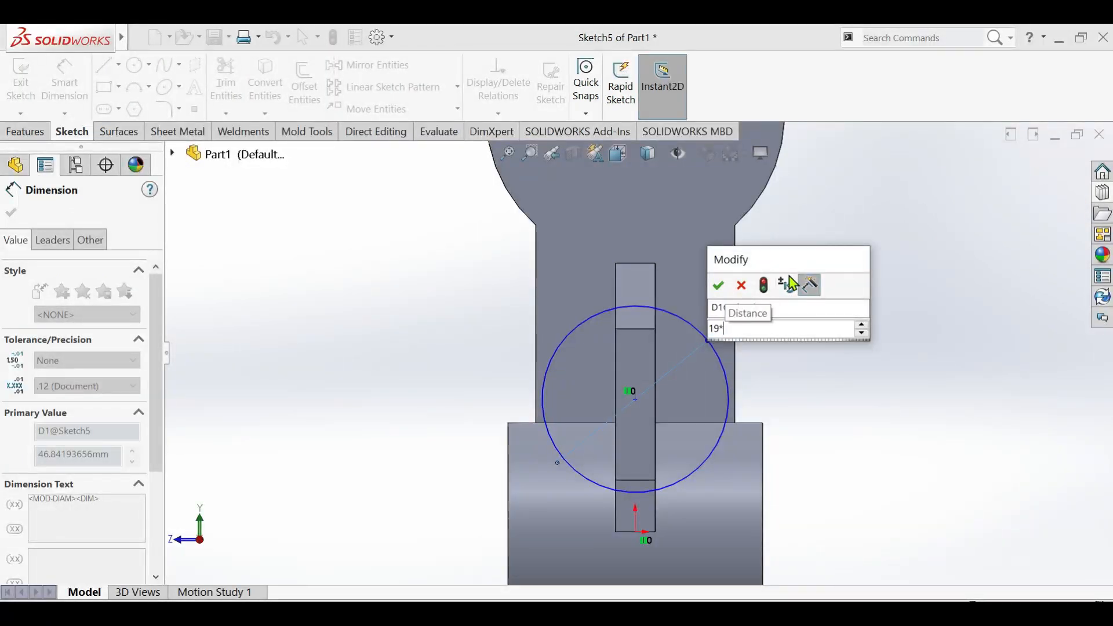
pyautogui.press('Return')
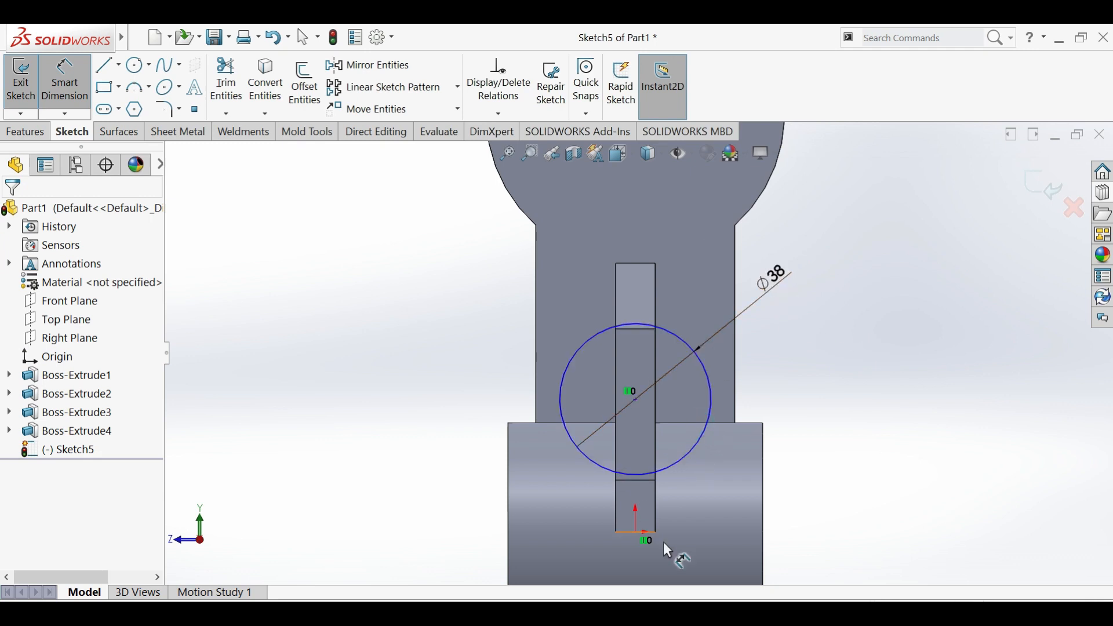
# Dimension the vertical distance from the origin to the circle's centre as 32 mm
pyautogui.click(696, 449)
pyautogui.click(636, 531)
pyautogui.click(412, 484)
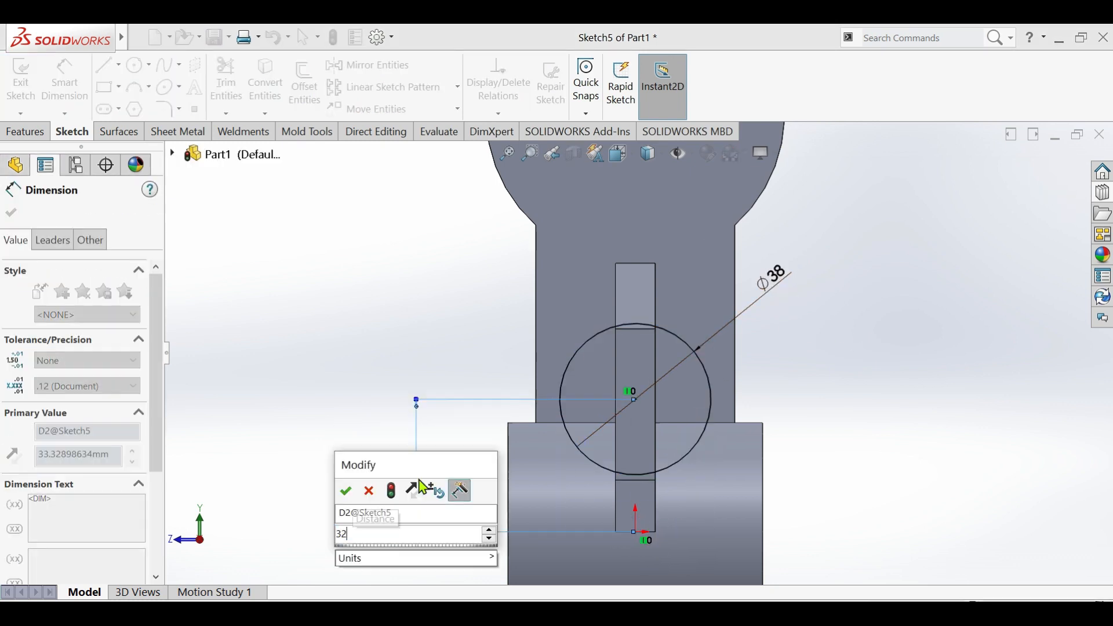
pyautogui.press('Return')
pyautogui.click(918, 405)
pyautogui.scroll(2, 652, 390)
pyautogui.moveTo(651, 389); pyautogui.dragTo(733, 436, button='middle')
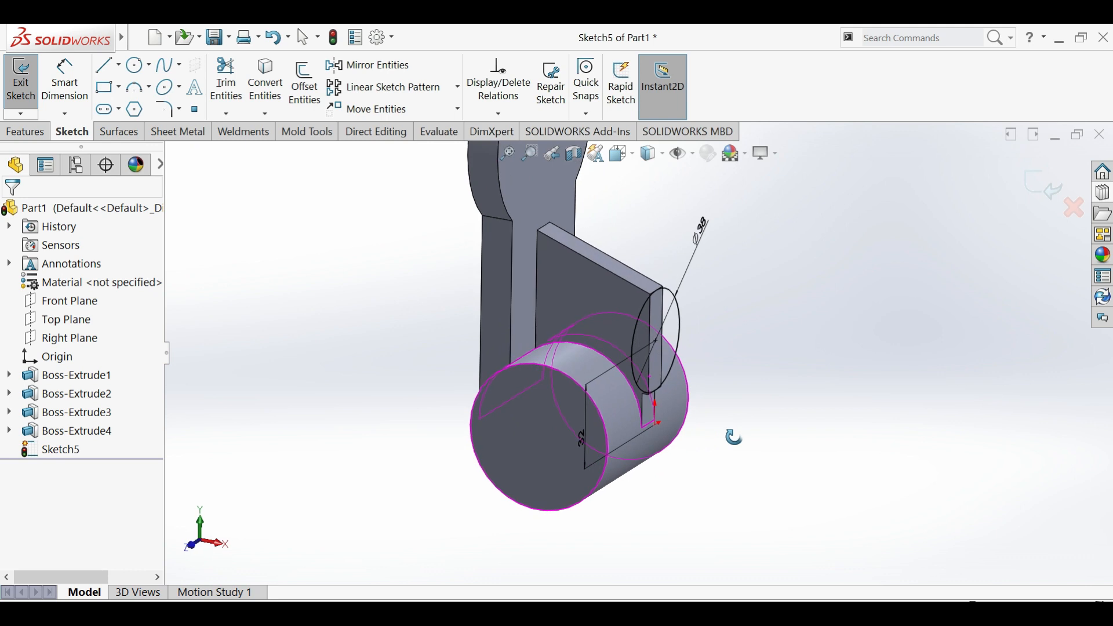
# Extrude the 38 mm circle in the reversed direction toward the upright plate with the Through All end condition
pyautogui.click(22, 133)
pyautogui.click(27, 82)
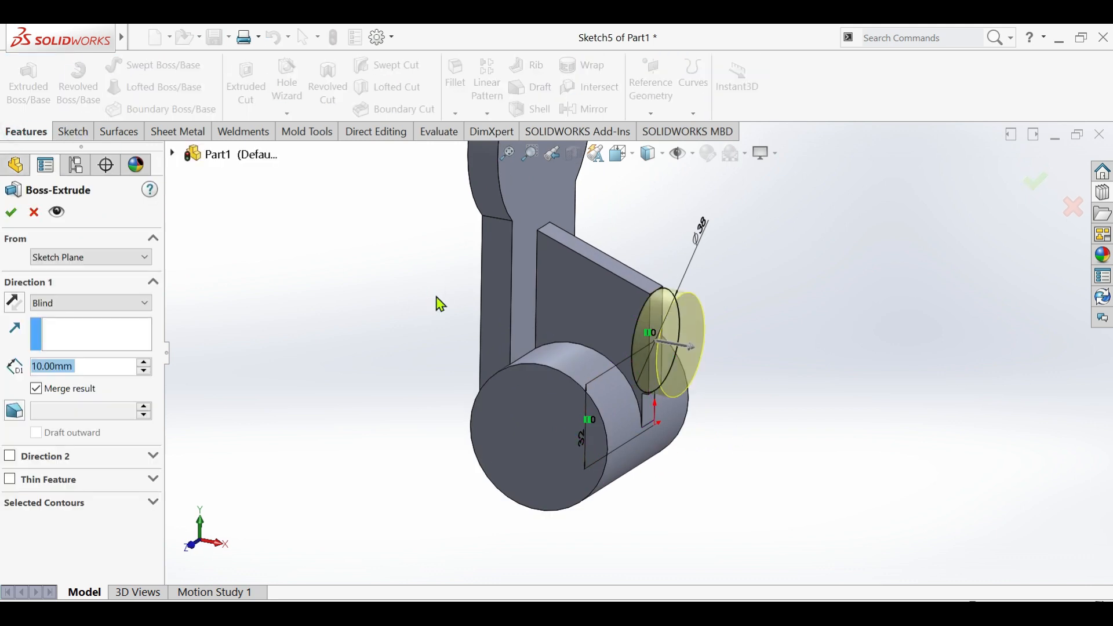
pyautogui.scroll(-5, 550, 374)
pyautogui.scroll(3, 551, 374)
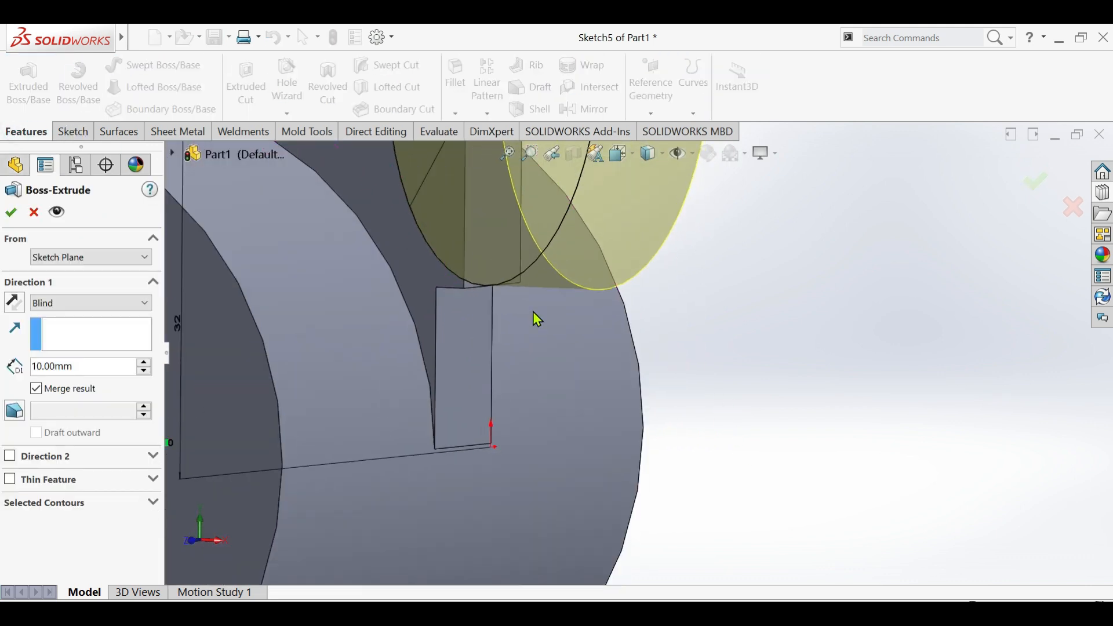
pyautogui.scroll(6, 533, 312)
pyautogui.scroll(-3, 602, 304)
pyautogui.scroll(4, 609, 295)
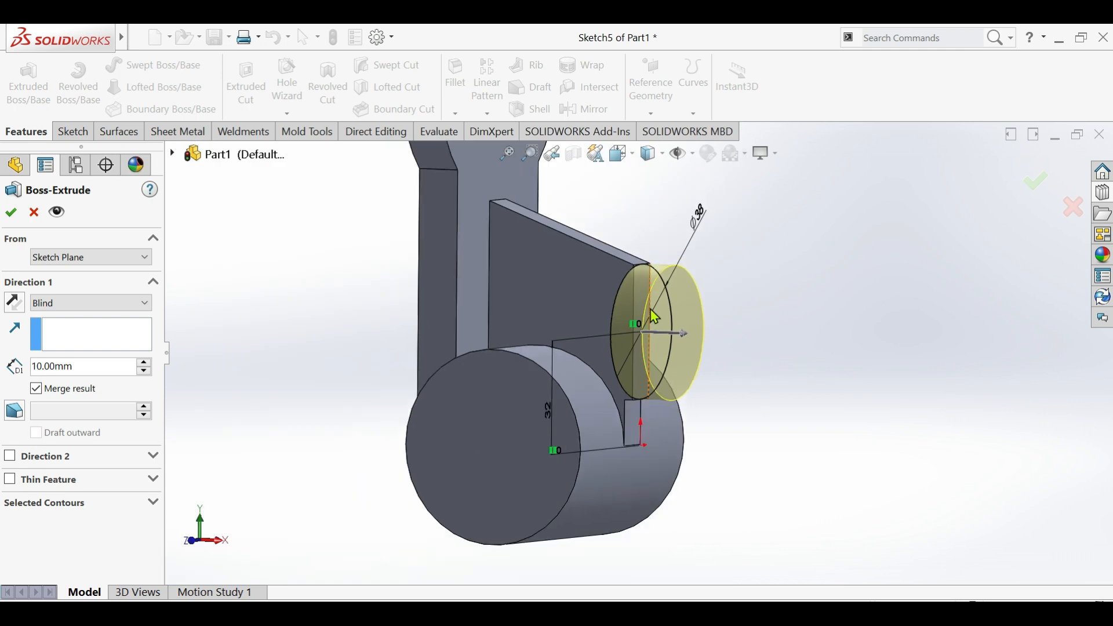
pyautogui.scroll(-2, 654, 316)
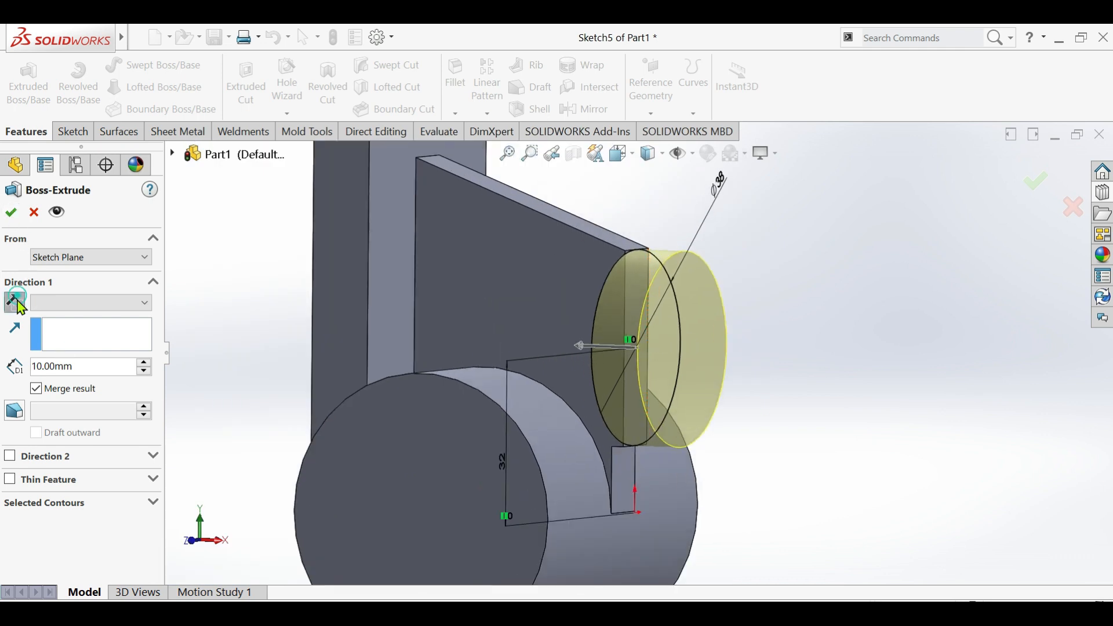
pyautogui.click(65, 304)
pyautogui.click(65, 330)
pyautogui.click(11, 212)
pyautogui.click(790, 336)
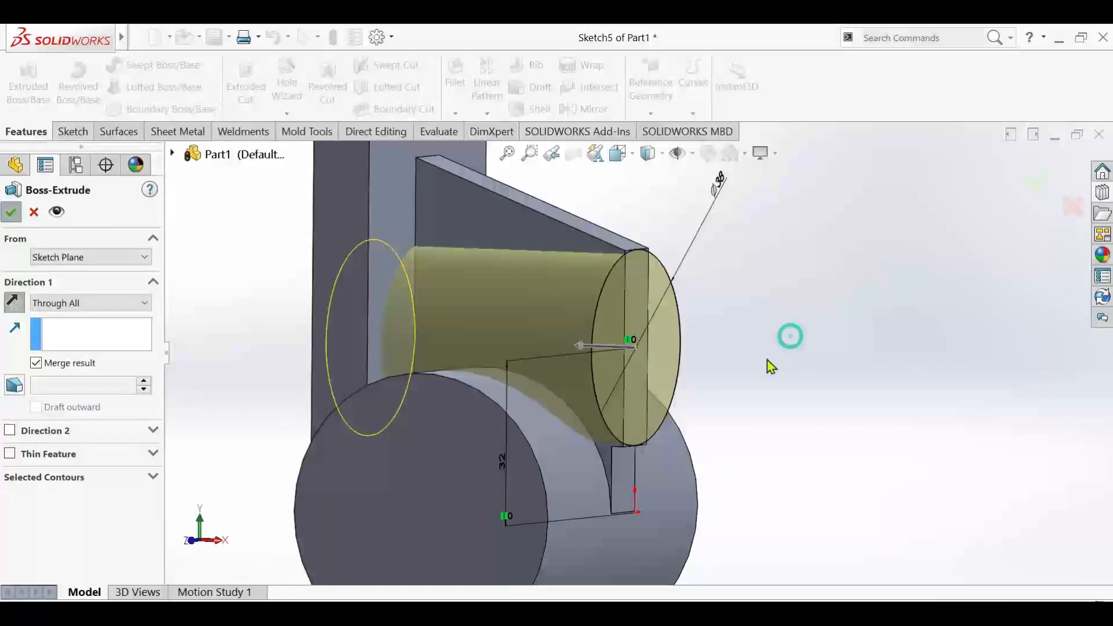
pyautogui.scroll(3, 728, 450)
pyautogui.scroll(1, 609, 380)
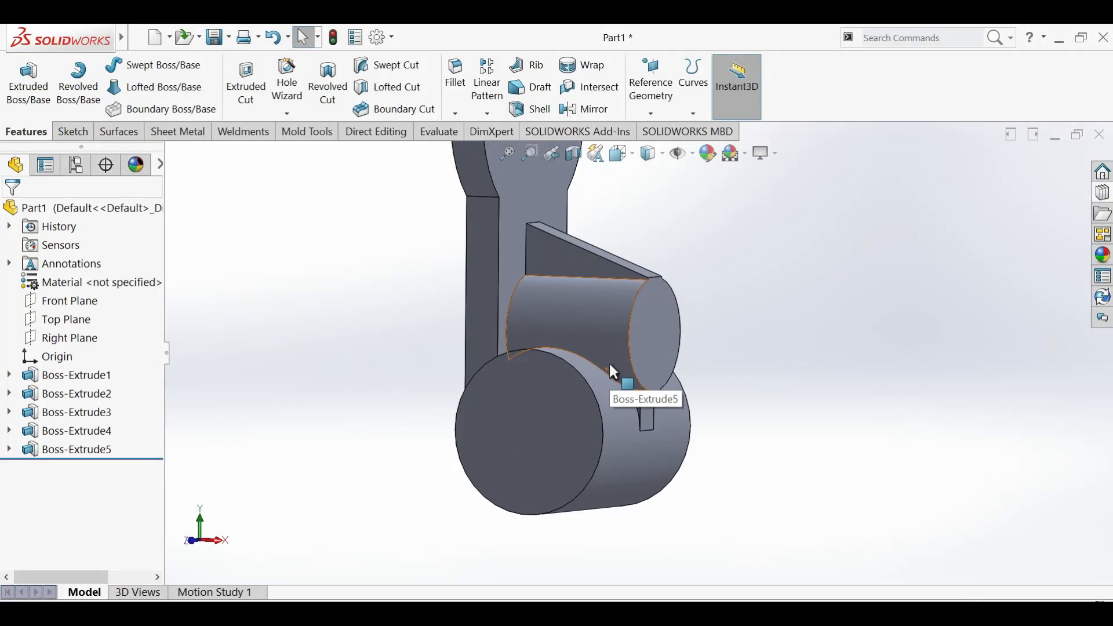
pyautogui.moveTo(614, 371)
pyautogui.mouseDown(button='middle')
pyautogui.moveTo(610, 398)
pyautogui.moveTo(526, 380)
pyautogui.moveTo(579, 377)
pyautogui.mouseUp(button='middle')
# Edit the sloped web's sketch and delete its outer vertical line and the lower lines and arc around the cylinder
pyautogui.click(67, 431)
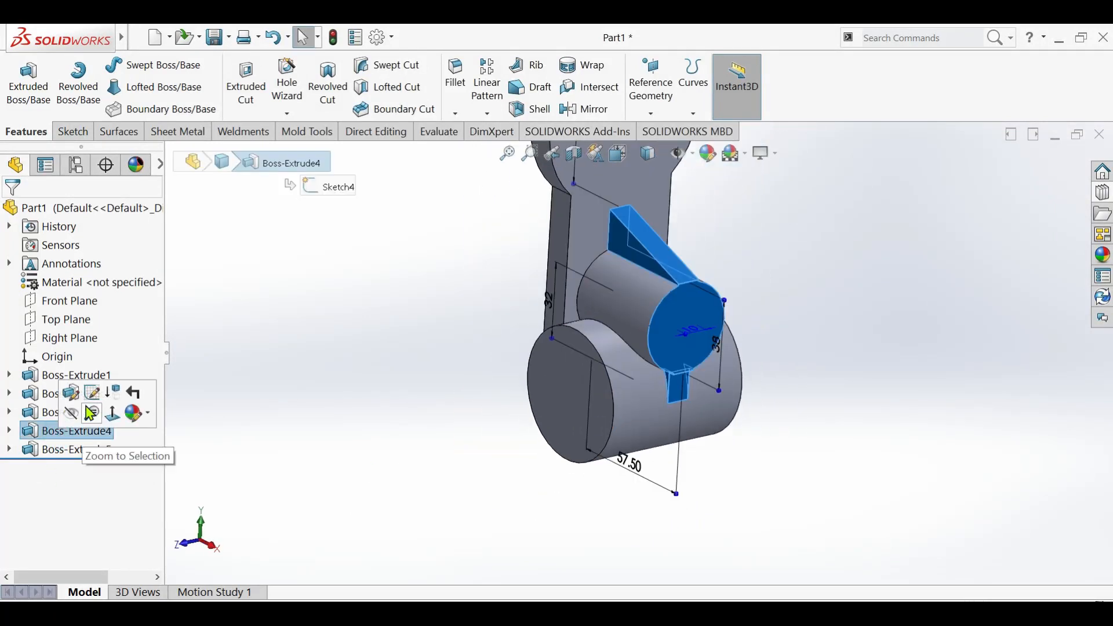
pyautogui.click(91, 392)
pyautogui.hotkey('ctrl', '8')
pyautogui.scroll(-5, 728, 413)
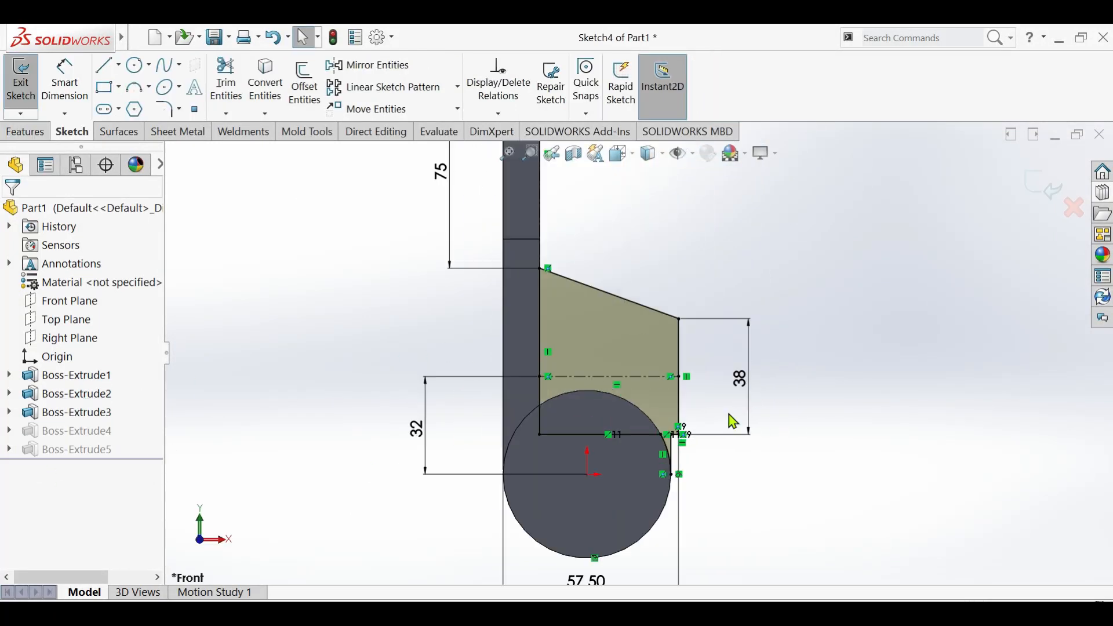
pyautogui.moveTo(668, 430)
pyautogui.mouseDown()
pyautogui.moveTo(504, 497)
pyautogui.moveTo(505, 518)
pyautogui.mouseUp()
pyautogui.press('Delete')
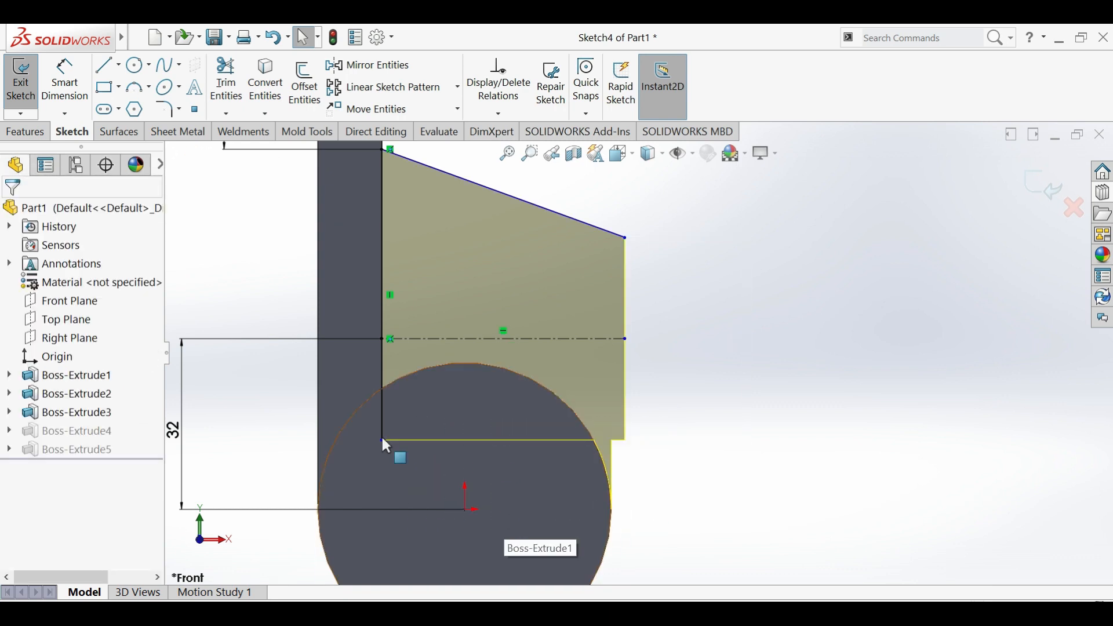
# Draw a vertical line from the slope's outer end to the centreline and dimension the slope's end symmetrically about the centreline as 38 mm
pyautogui.press('l')
pyautogui.moveTo(626, 238); pyautogui.dragTo(626, 338)
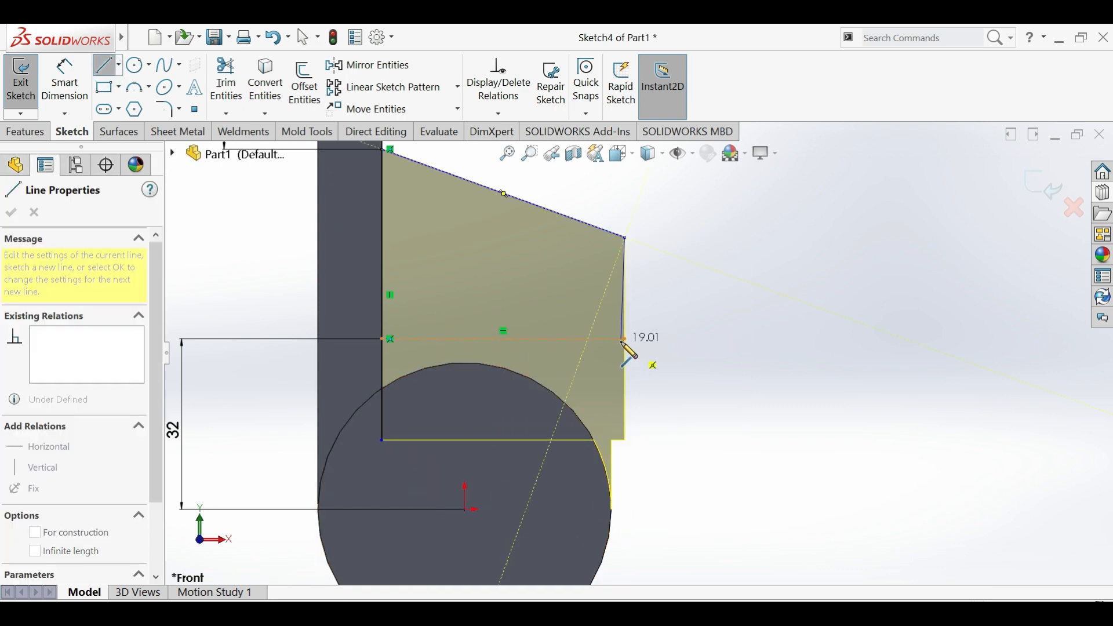
pyautogui.press('Escape')
pyautogui.press('d')
pyautogui.click(625, 238)
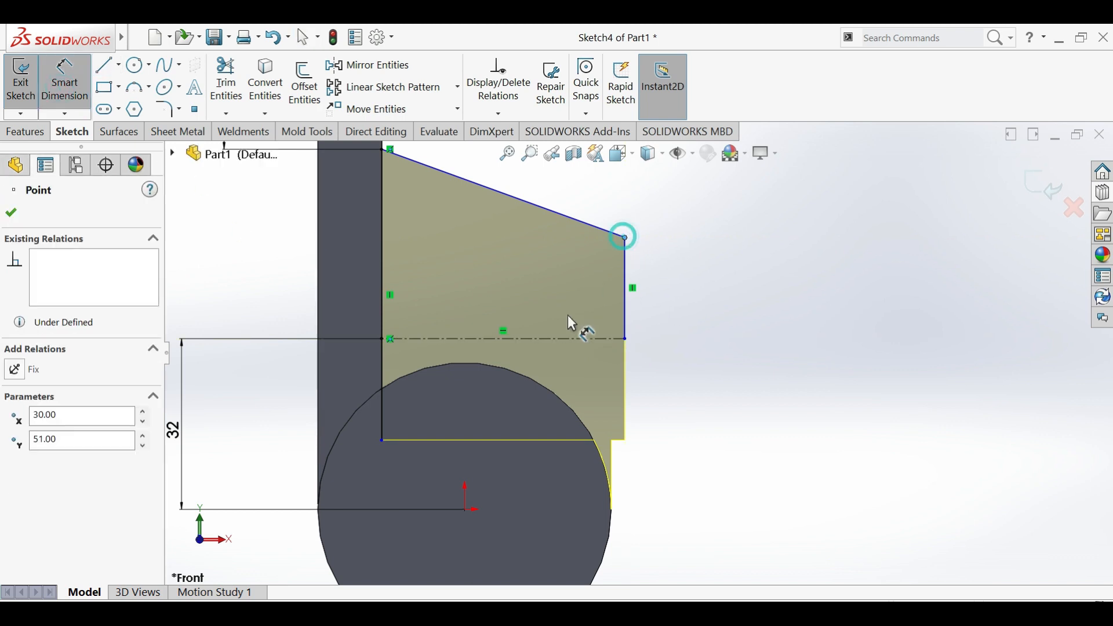
pyautogui.click(590, 351)
pyautogui.click(769, 376)
pyautogui.press('Return')
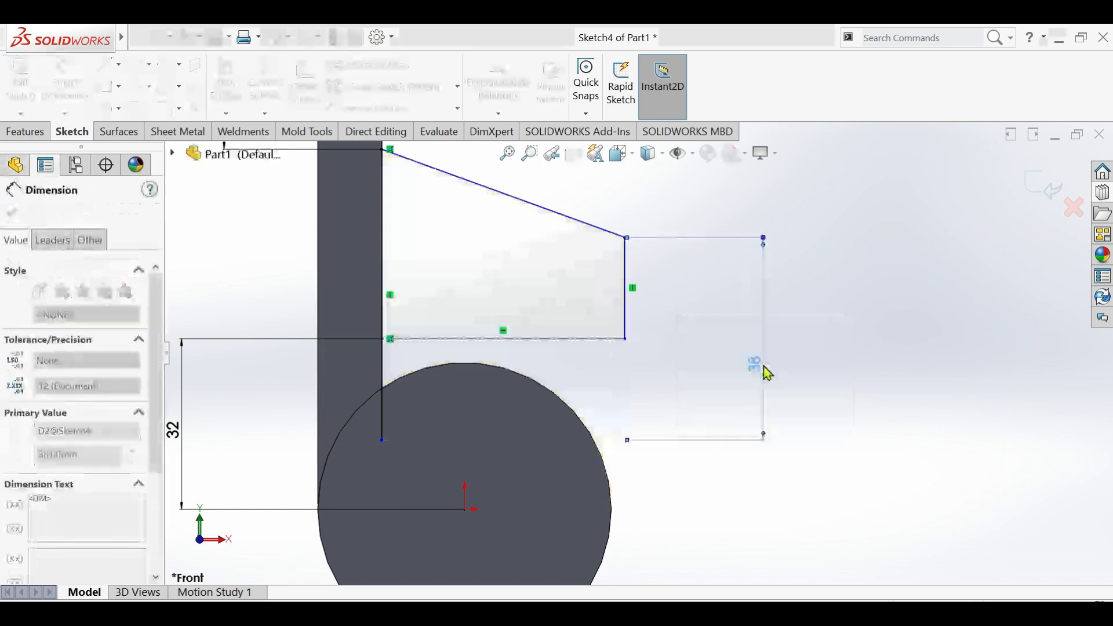
pyautogui.press('Escape')
# Dimension the horizontal distance from the upright plate's outer edge to the new vertical line as 57.5 mm
pyautogui.click(625, 310)
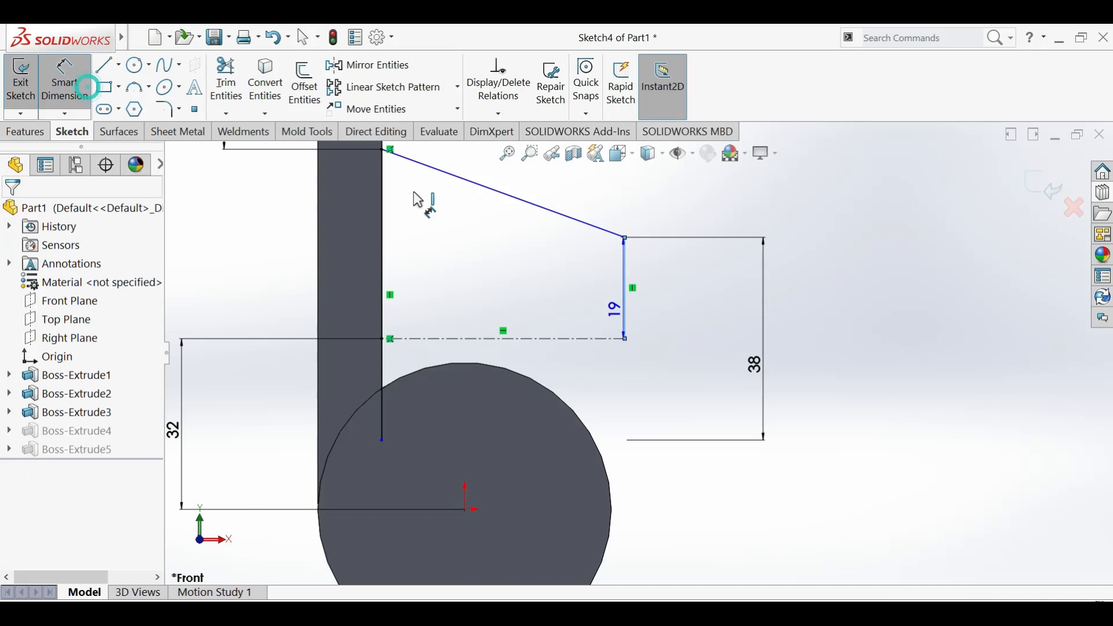
pyautogui.click(318, 291)
pyautogui.scroll(4, 371, 348)
pyautogui.click(564, 536)
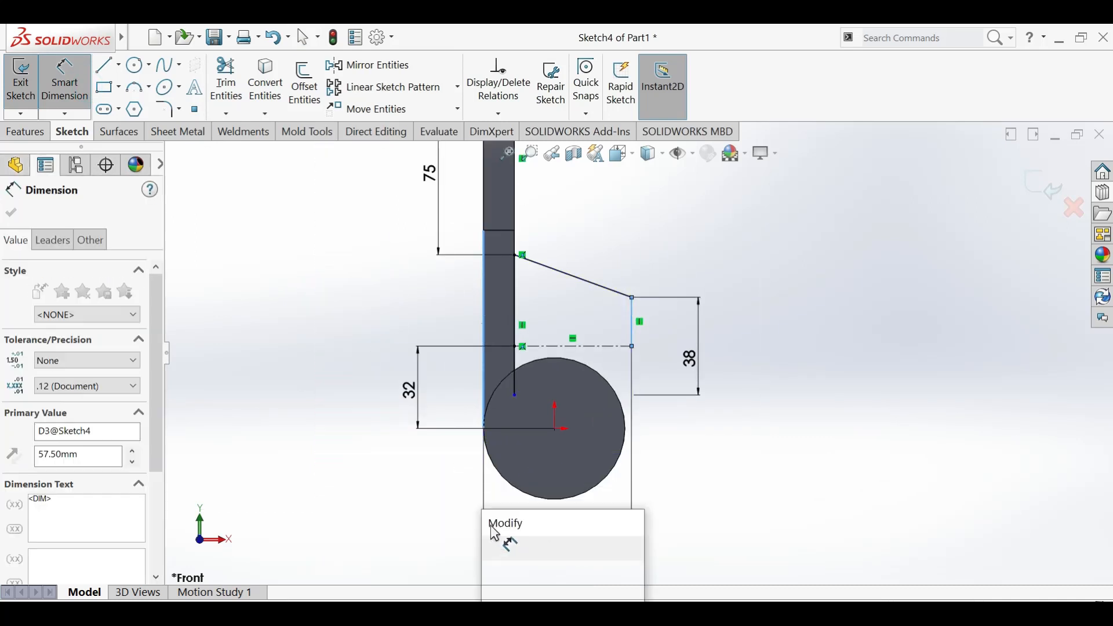
pyautogui.click(492, 534)
pyautogui.press('Escape')
# Shorten the inner vertical line so its lower end meets the centreline's start on the plate
pyautogui.scroll(-3, 583, 390)
pyautogui.moveTo(439, 387); pyautogui.dragTo(440, 288)
pyautogui.click(111, 76)
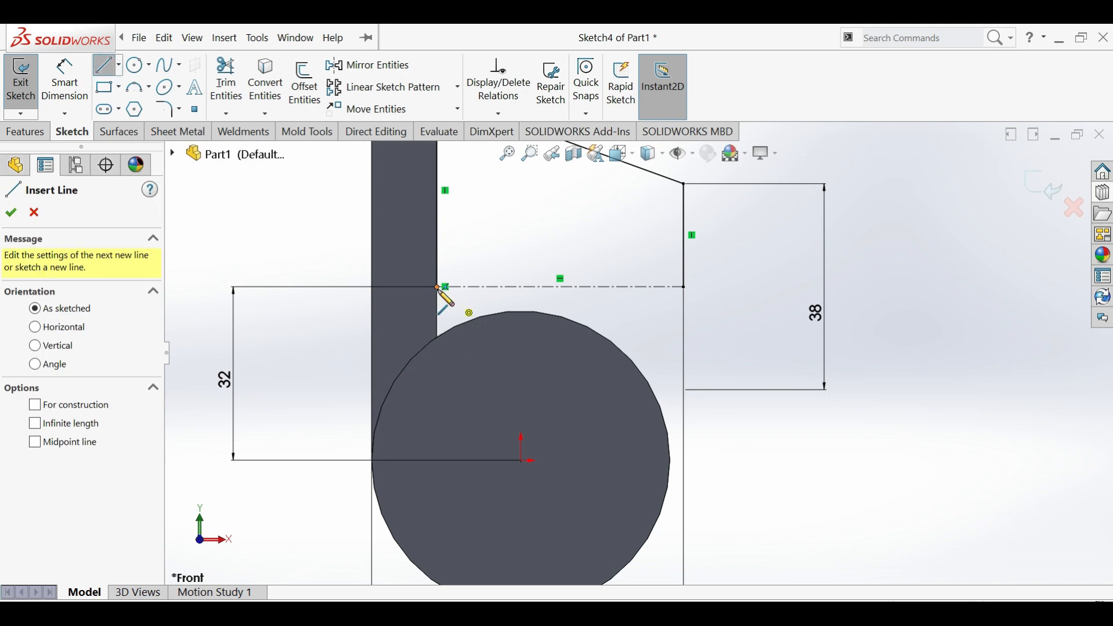
pyautogui.press('Escape')
# Convert the centreline into a solid sketch line and move the outer line's vertical dimension closer to the profile
pyautogui.click(531, 288)
pyautogui.click(593, 253)
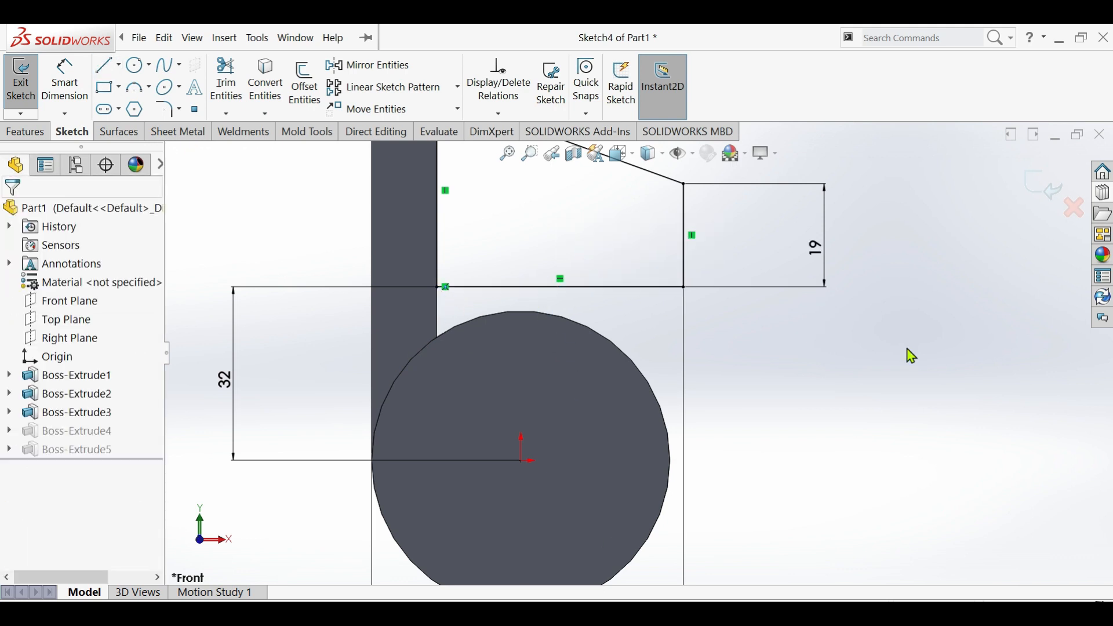
pyautogui.moveTo(812, 247); pyautogui.dragTo(751, 236)
pyautogui.click(800, 259)
pyautogui.scroll(4, 671, 380)
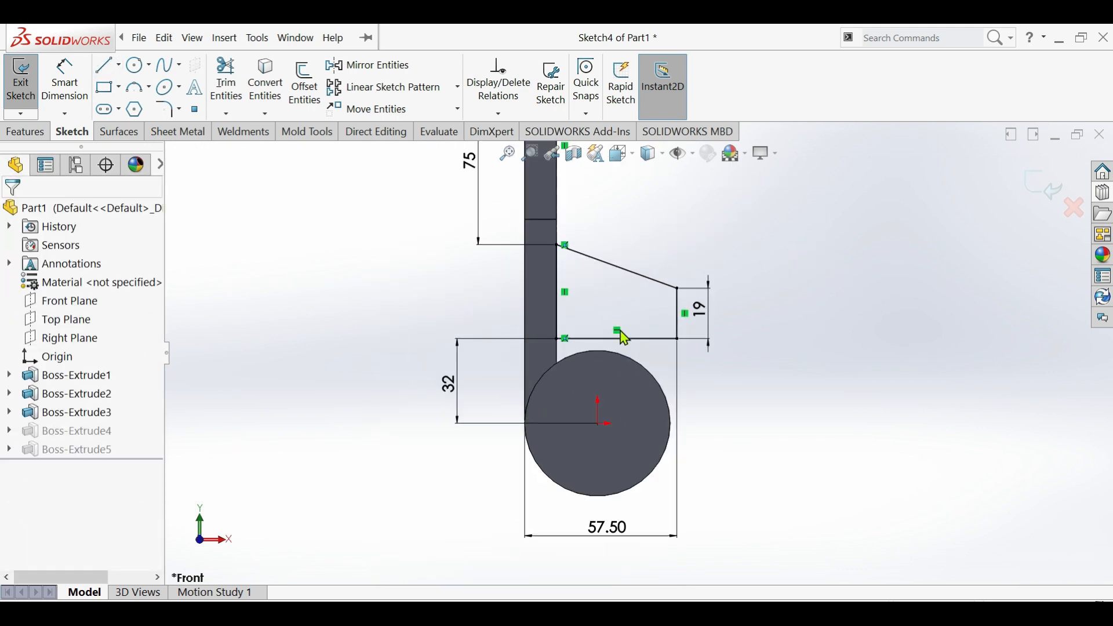
# Exit the web sketch to rebuild the model and close the rebuild error report
pyautogui.click(26, 133)
pyautogui.click(1050, 196)
pyautogui.click(556, 336)
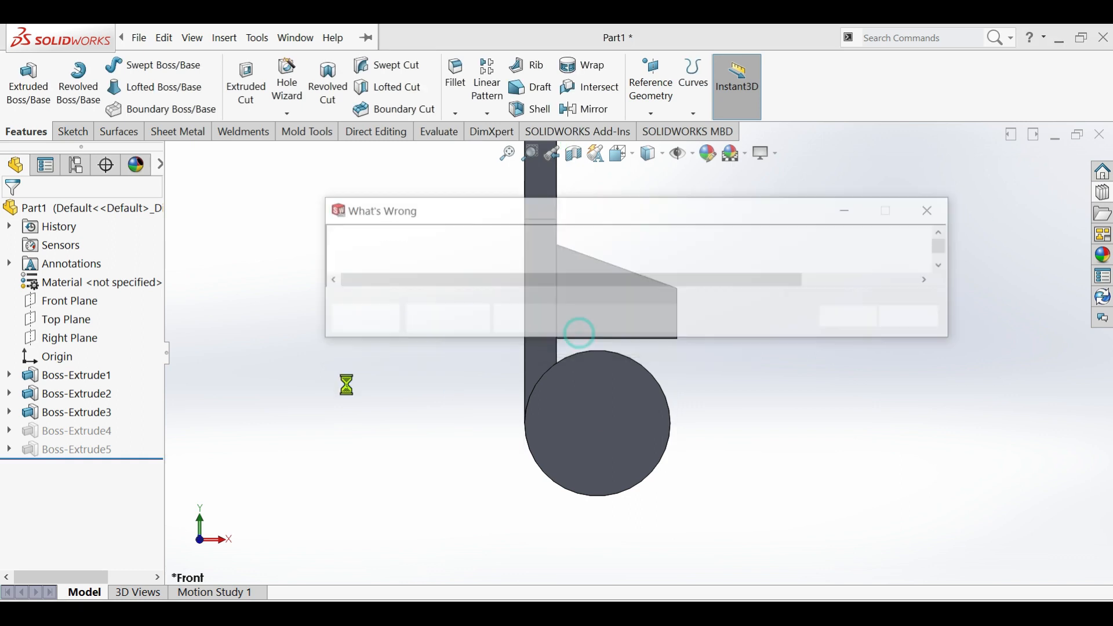
pyautogui.click(849, 316)
# Open the 38 mm circle's sketch, check its dimensions and relations, and exit it
pyautogui.click(83, 454)
pyautogui.click(114, 415)
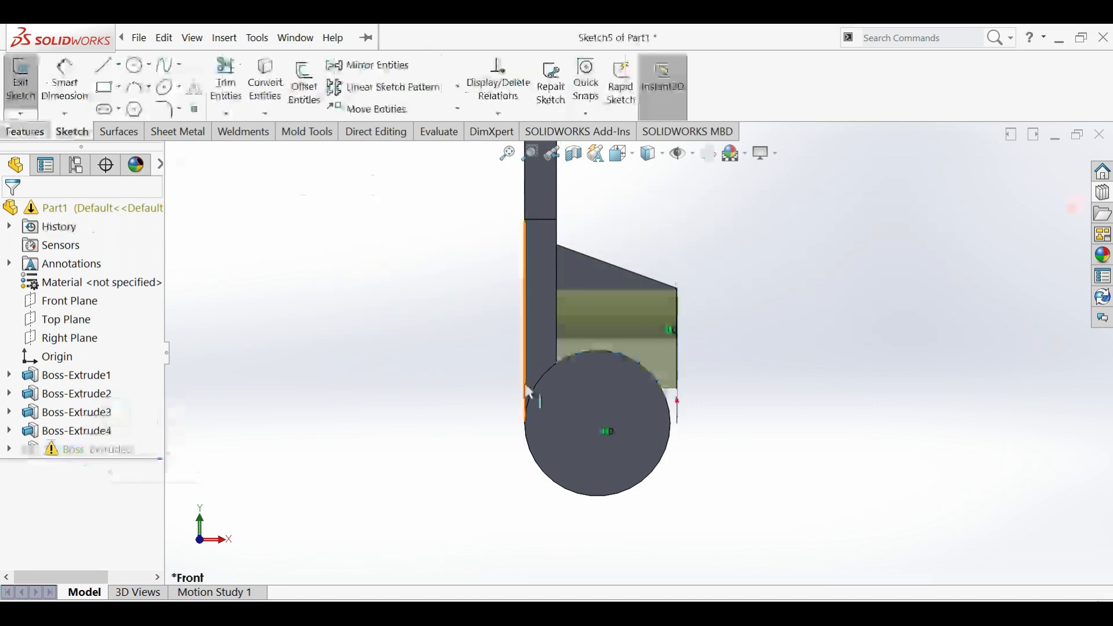
pyautogui.hotkey('ctrl', '8')
pyautogui.scroll(-3, 669, 426)
pyautogui.click(648, 353)
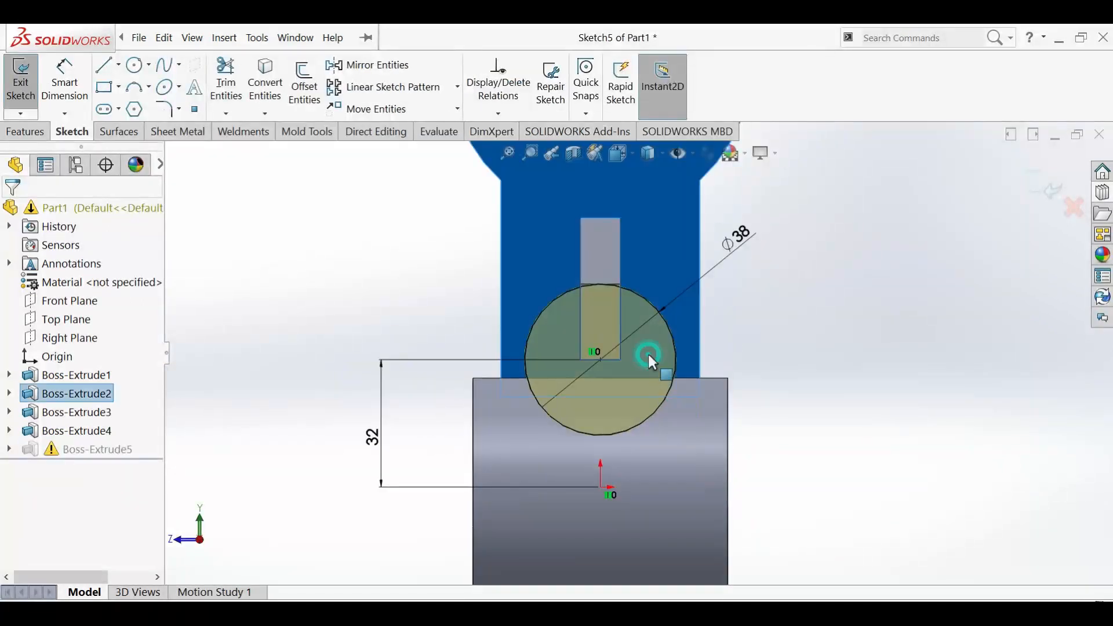
pyautogui.click(676, 359)
pyautogui.moveTo(808, 275); pyautogui.dragTo(404, 464)
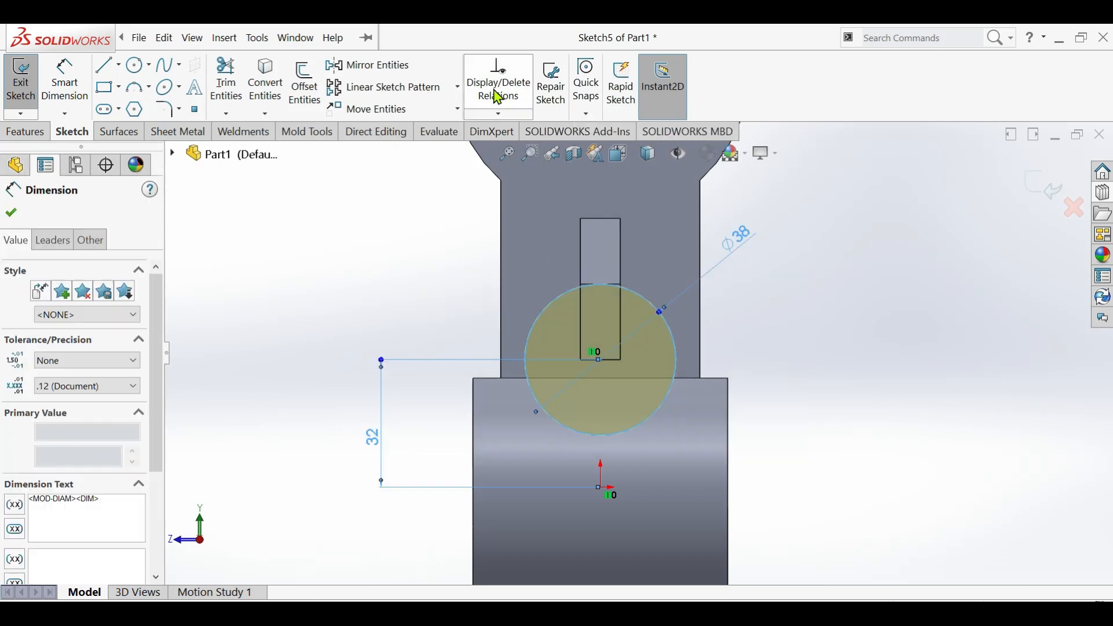
pyautogui.click(497, 95)
pyautogui.click(17, 216)
pyautogui.click(20, 87)
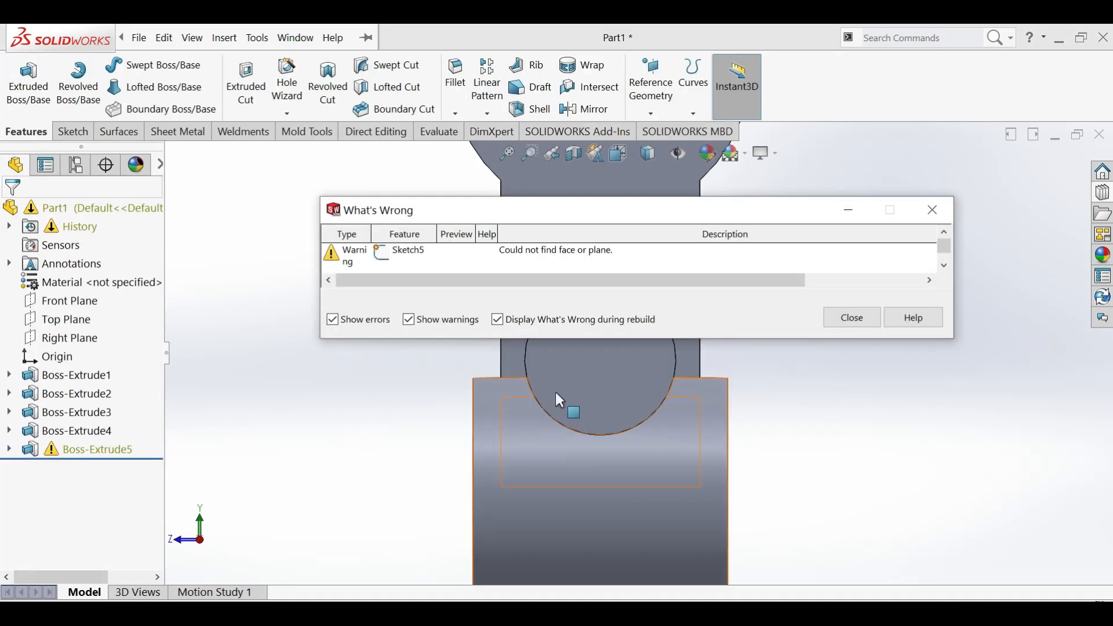
pyautogui.click(846, 317)
# Reassign the 38 mm circle's sketch plane to the narrow end face of the sloped web
pyautogui.click(9, 450)
pyautogui.click(71, 468)
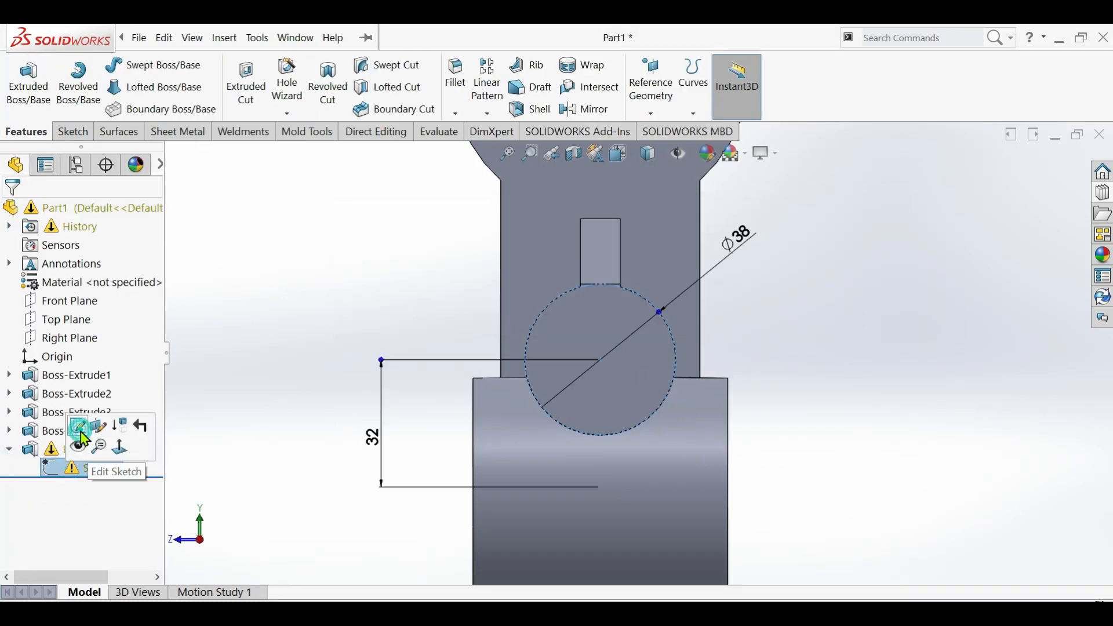
pyautogui.click(98, 428)
pyautogui.click(609, 319)
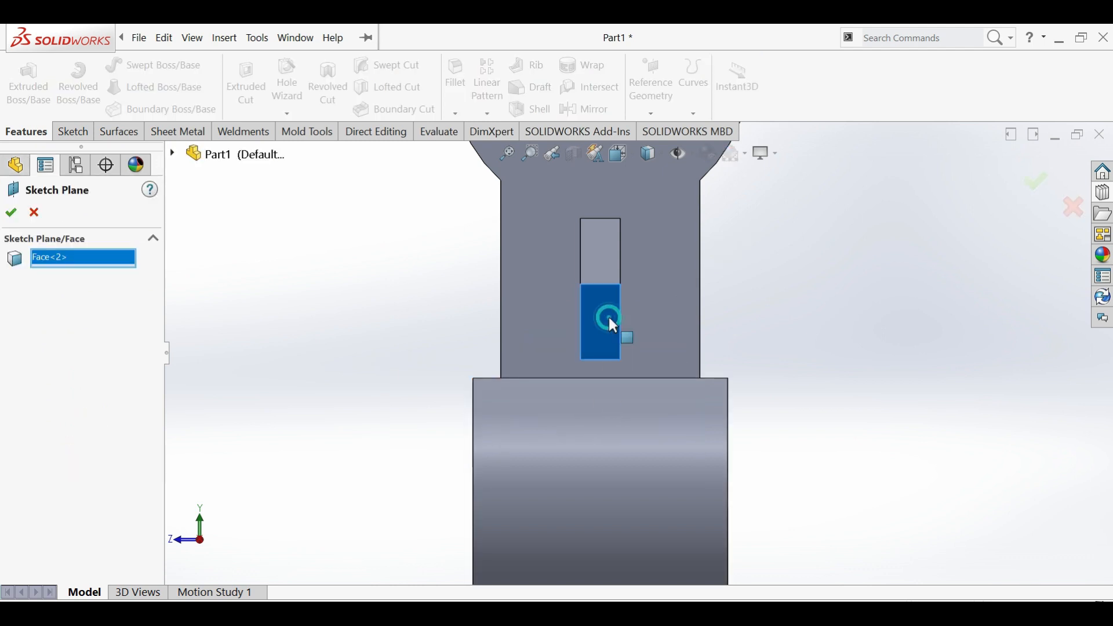
pyautogui.click(275, 315)
pyautogui.scroll(1, 638, 351)
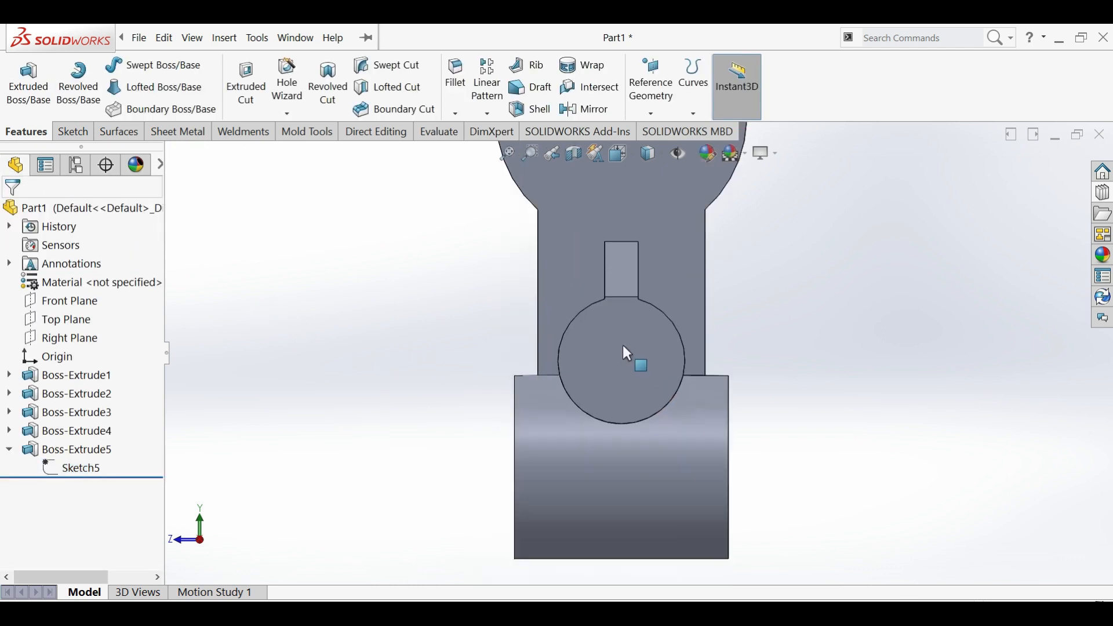
# Start a new sketch on the circular end face of the 38 mm boss
pyautogui.moveTo(623, 346); pyautogui.dragTo(691, 405, button='middle')
pyautogui.scroll(-4, 632, 322)
pyautogui.scroll(3, 634, 329)
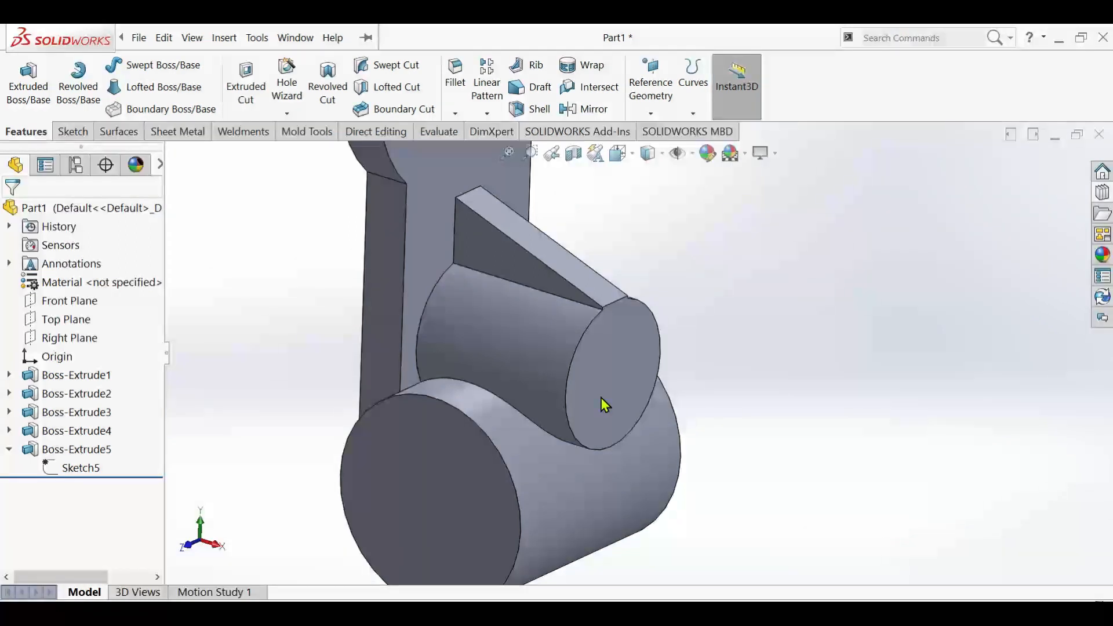
pyautogui.scroll(3, 688, 474)
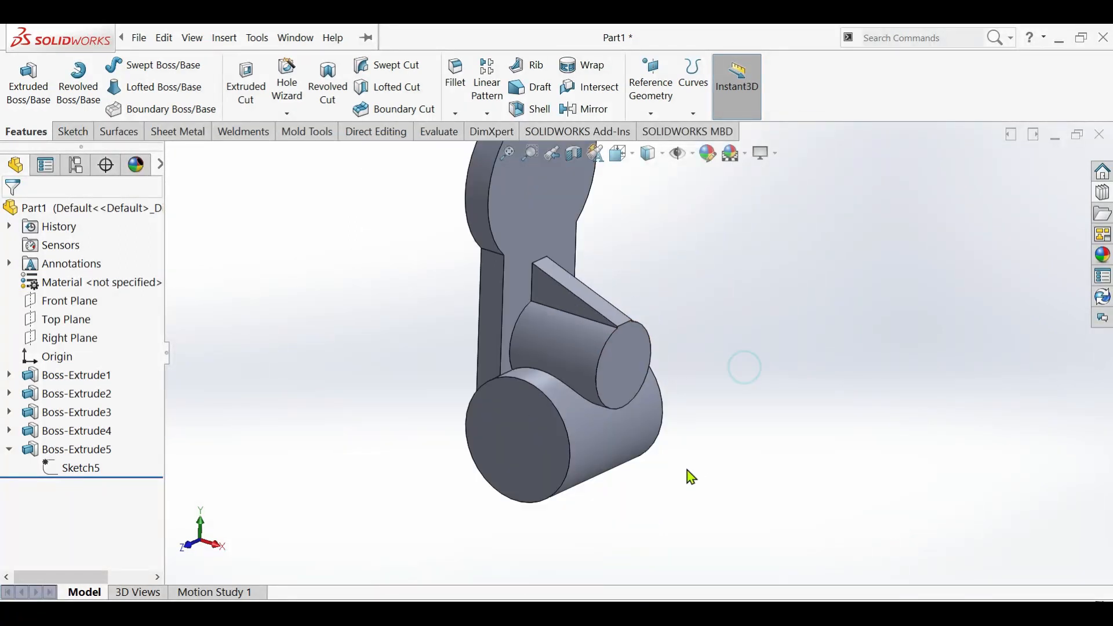
pyautogui.moveTo(688, 475); pyautogui.dragTo(638, 342, button='middle')
pyautogui.click(639, 344)
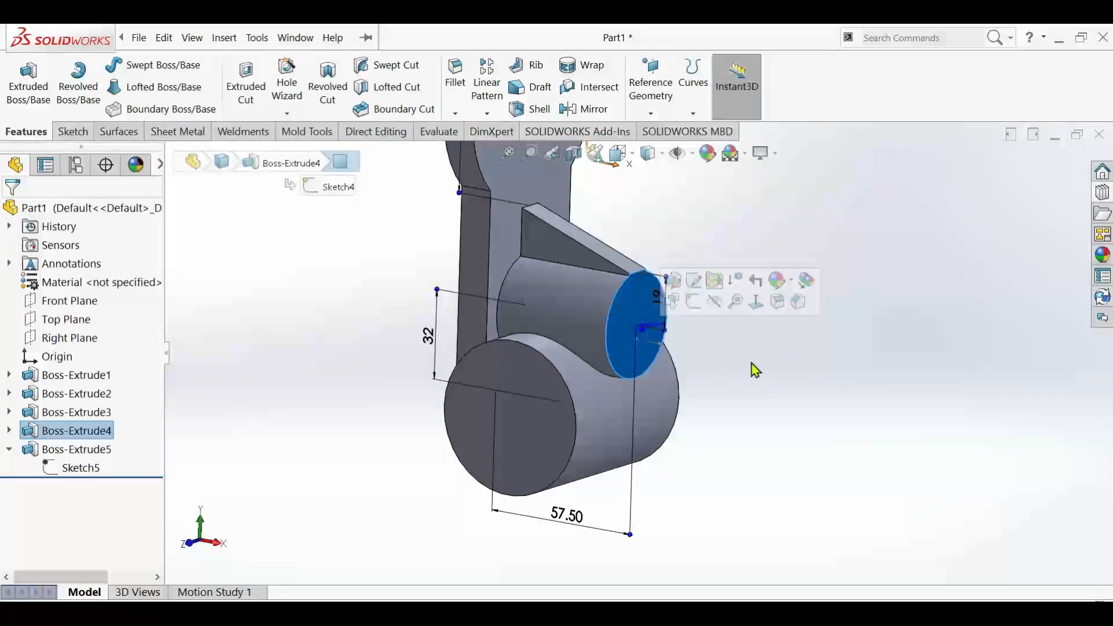
pyautogui.click(72, 131)
pyautogui.click(21, 79)
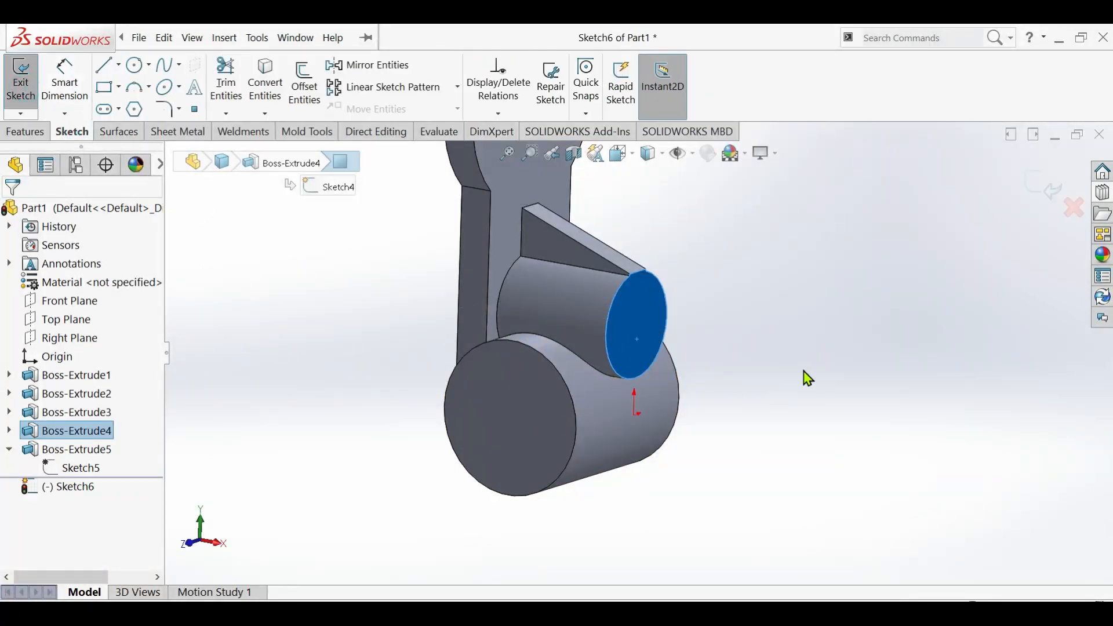
# Convert the circular edge of the boss's end face into a sketch arc
pyautogui.press('l')
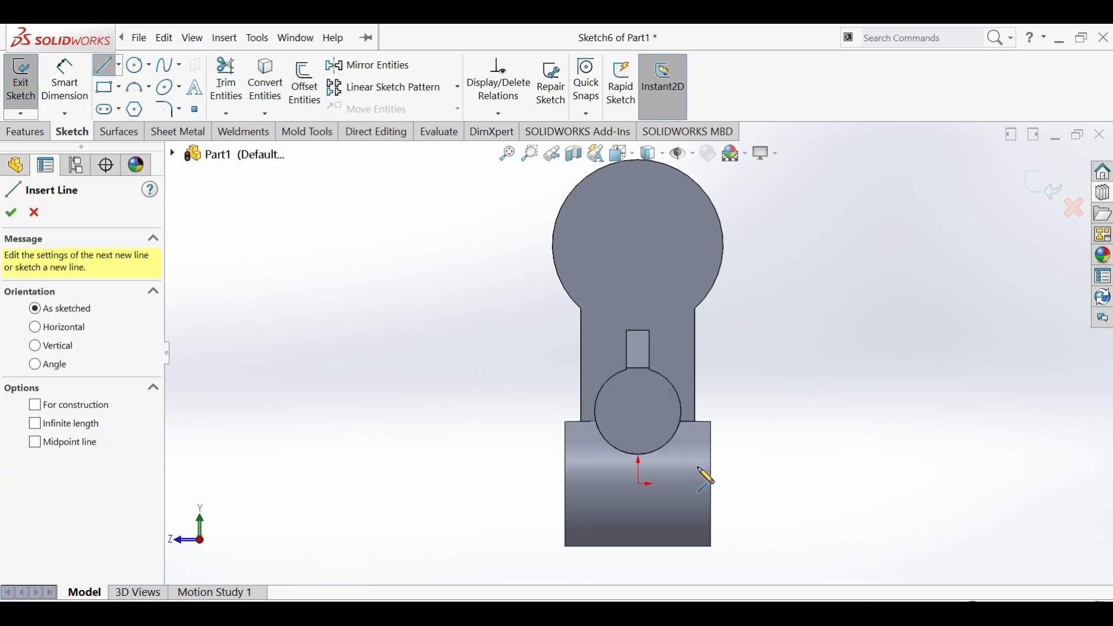
pyautogui.scroll(-5, 669, 470)
pyautogui.press('Escape')
pyautogui.click(804, 277)
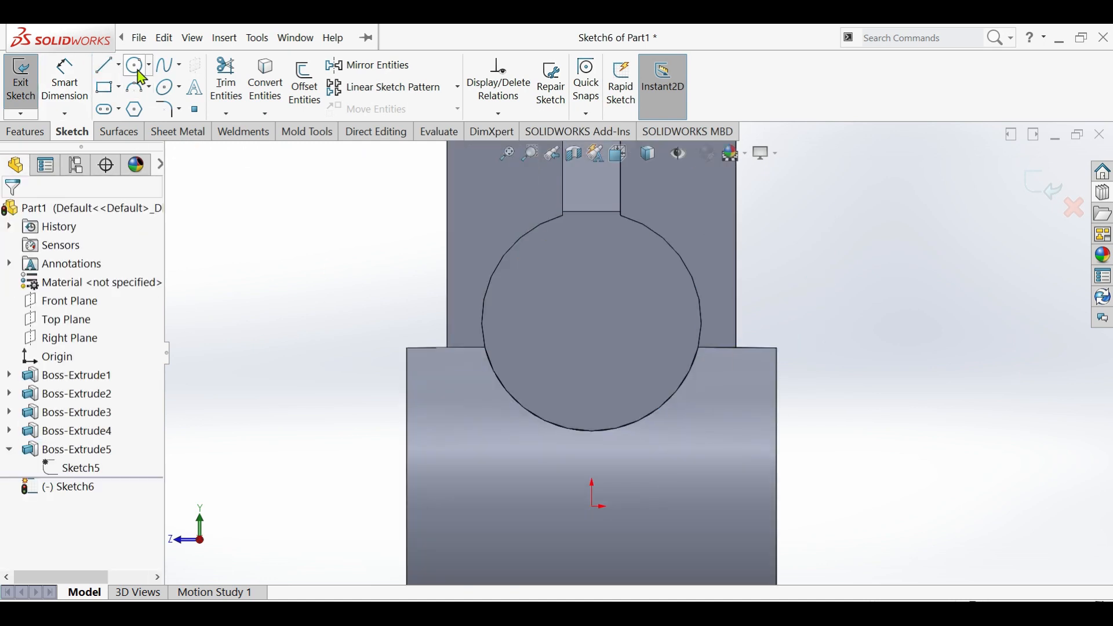
pyautogui.click(136, 68)
pyautogui.press('Escape')
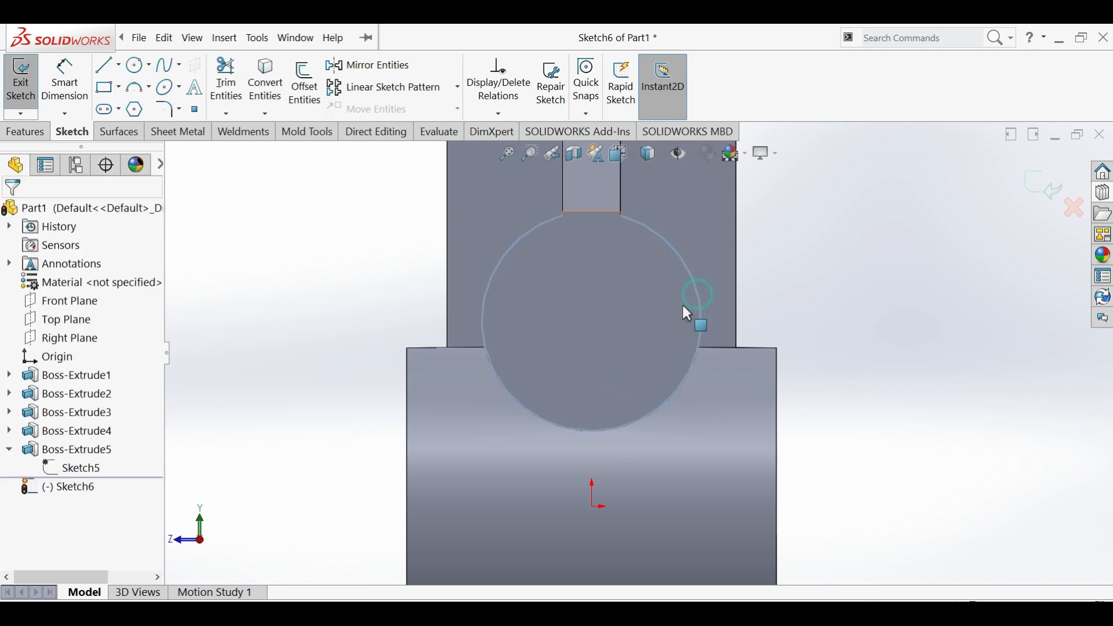
pyautogui.click(696, 302)
pyautogui.click(359, 299)
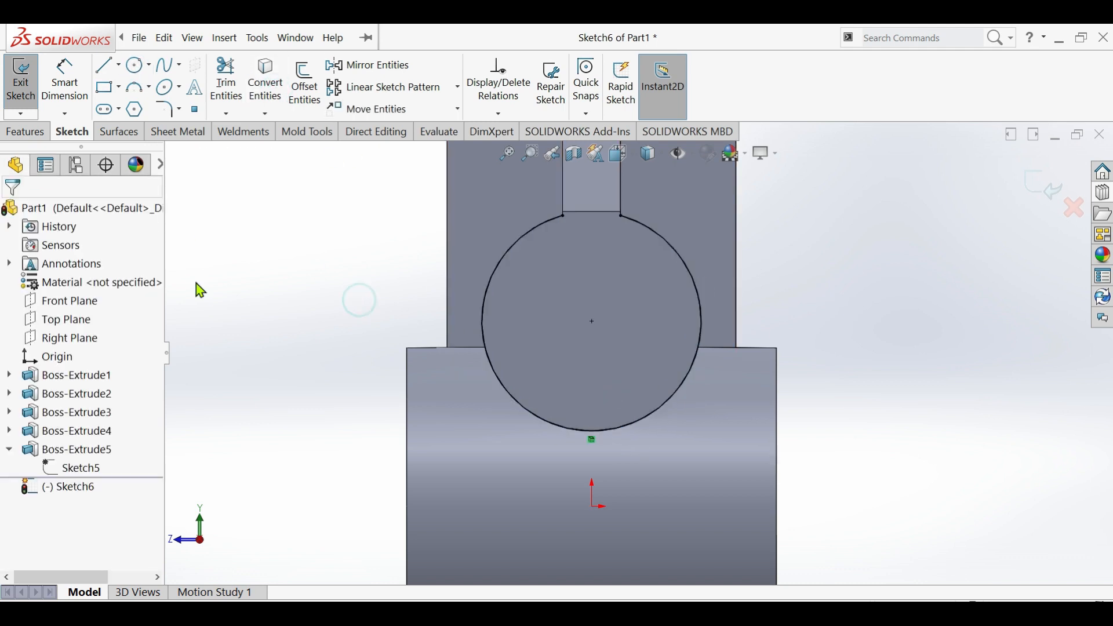
# Draw three connected lines from one side of the circle down about 40.5 mm, across, and back up to its opposite side
pyautogui.click(701, 321)
pyautogui.scroll(4, 698, 515)
pyautogui.scroll(-3, 674, 438)
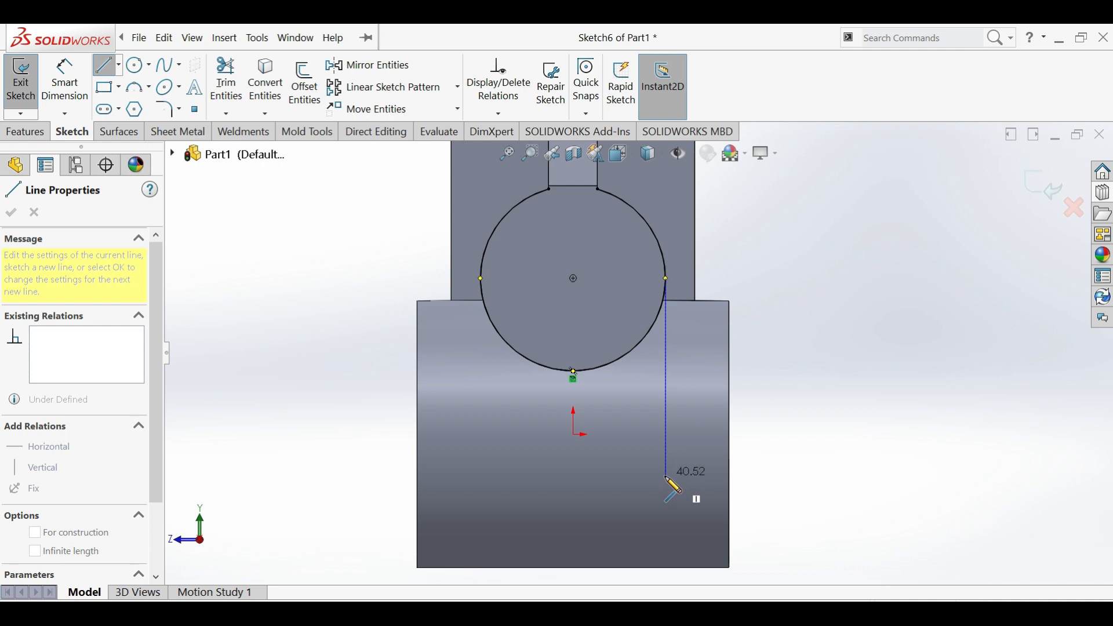
pyautogui.click(667, 480)
pyautogui.click(463, 480)
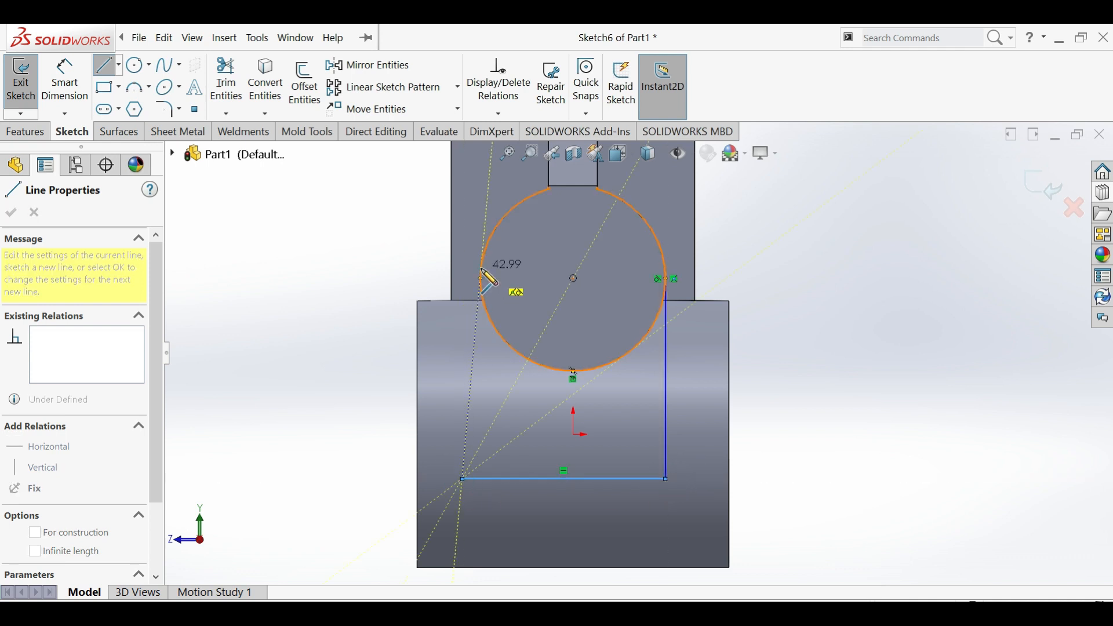
pyautogui.click(482, 270)
pyautogui.press('Escape')
# Constrain the slanted side line to be vertical and tangent to the circle
pyautogui.click(515, 208)
pyautogui.keyDown('ctrl'); pyautogui.click(478, 301); pyautogui.keyUp('ctrl')
pyautogui.click(373, 280)
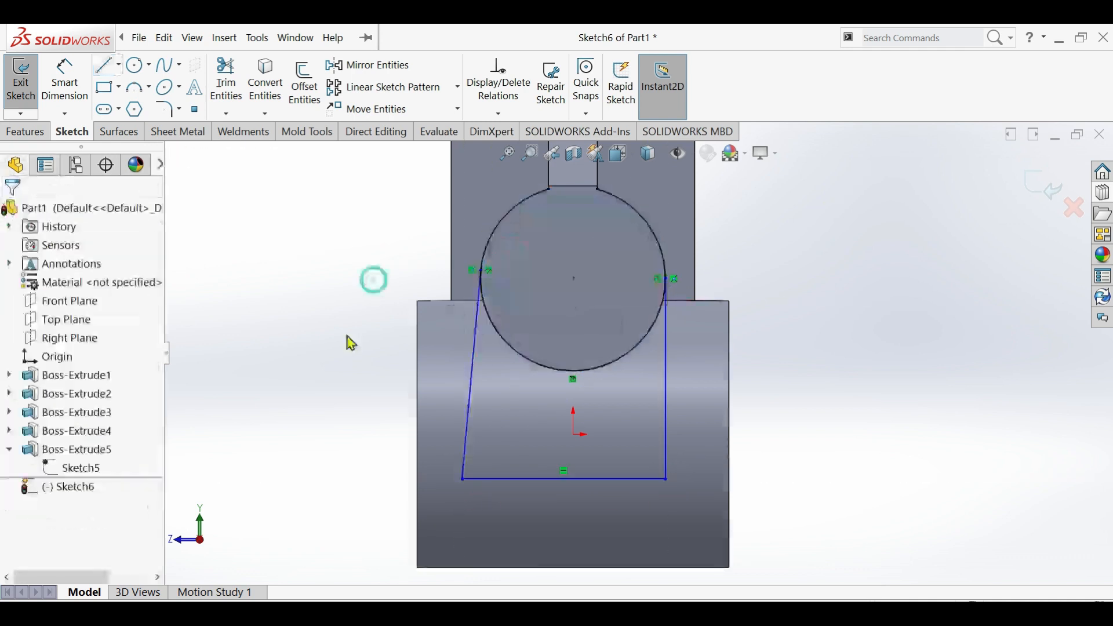
pyautogui.click(476, 388)
pyautogui.click(369, 421)
pyautogui.click(666, 406)
pyautogui.keyDown('ctrl'); pyautogui.click(470, 406); pyautogui.keyUp('ctrl')
pyautogui.click(472, 390)
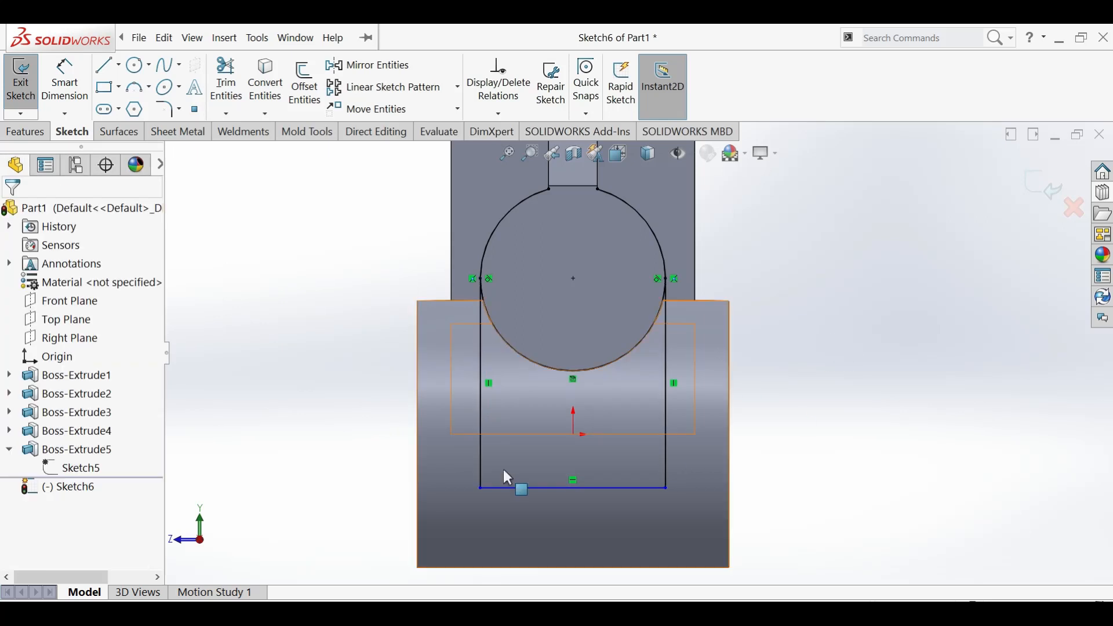
# Dimension the vertical distance from the circle's centre to the profile's lower line as 40 mm
pyautogui.click(74, 93)
pyautogui.click(572, 488)
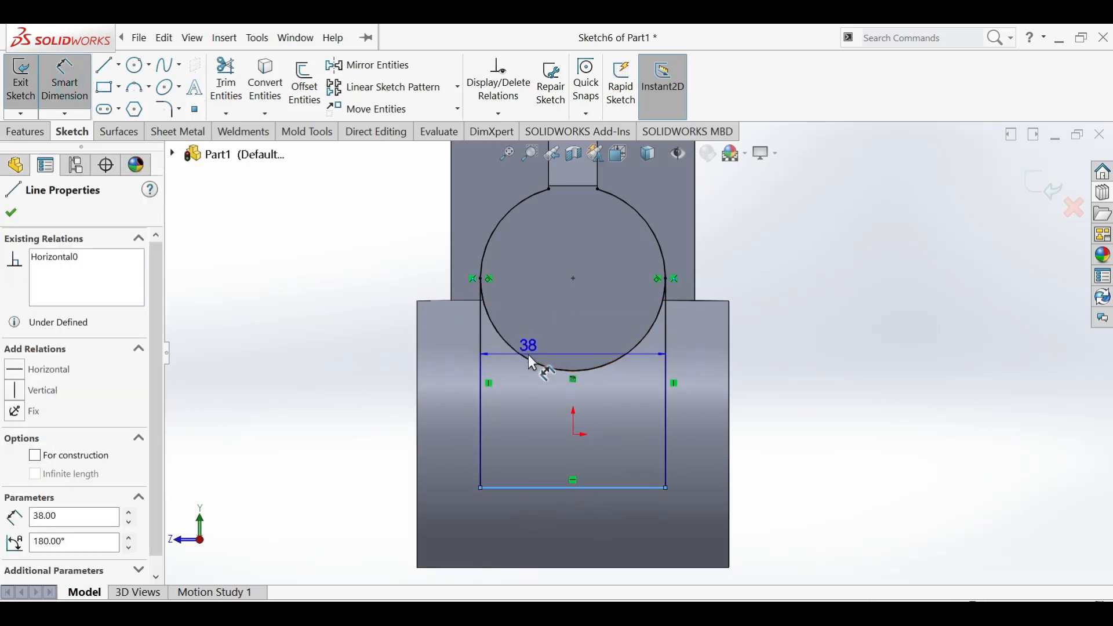
pyautogui.click(528, 355)
pyautogui.click(346, 397)
pyautogui.write('40')
pyautogui.press('Return')
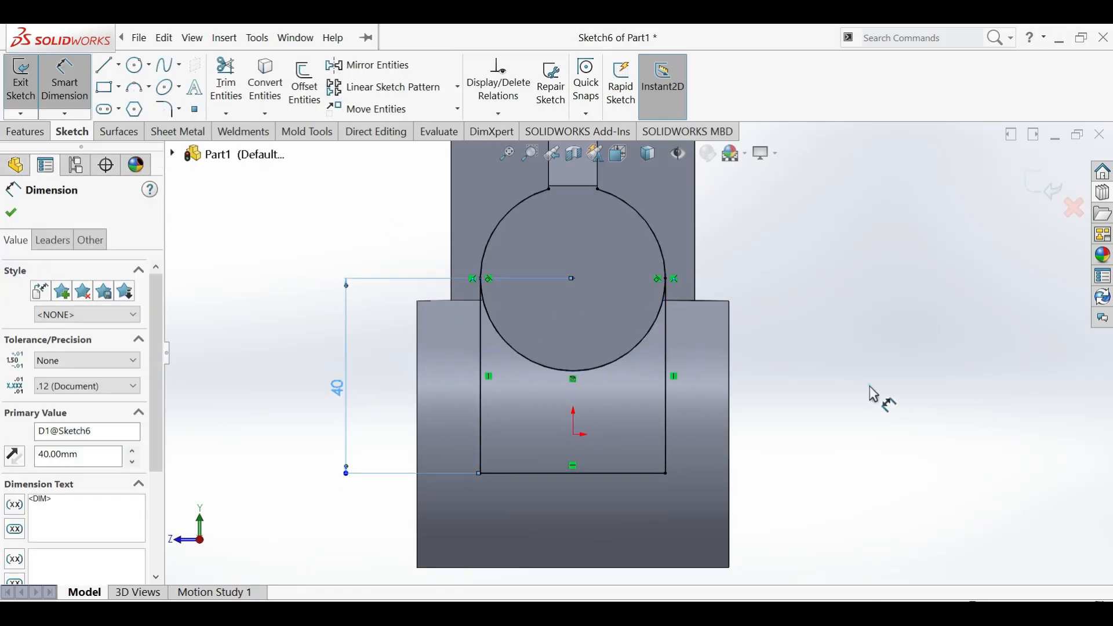
pyautogui.click(870, 389)
# Delete the 40 mm vertical dimension from the profile sketch
pyautogui.scroll(1, 772, 382)
pyautogui.moveTo(620, 355)
pyautogui.mouseDown(button='middle')
pyautogui.moveTo(744, 382)
pyautogui.moveTo(703, 437)
pyautogui.moveTo(554, 426)
pyautogui.mouseUp(button='middle')
pyautogui.click(487, 417)
pyautogui.click(458, 425)
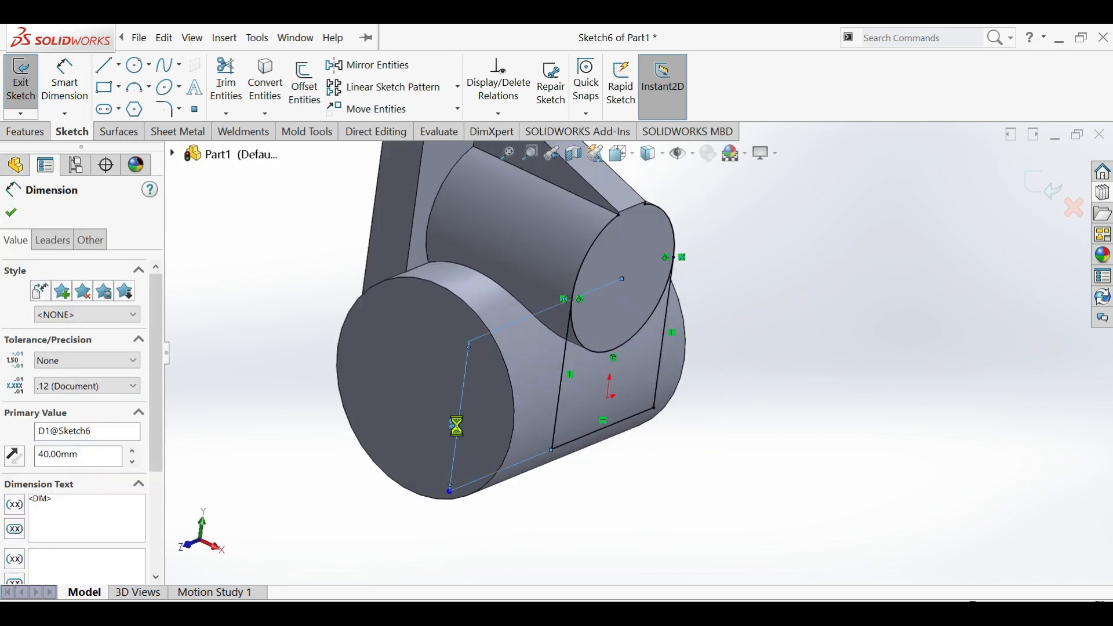
pyautogui.press('Delete')
# Make the profile's lower horizontal line coincident with the origin
pyautogui.click(606, 399)
pyautogui.hotkey('ctrl', '8')
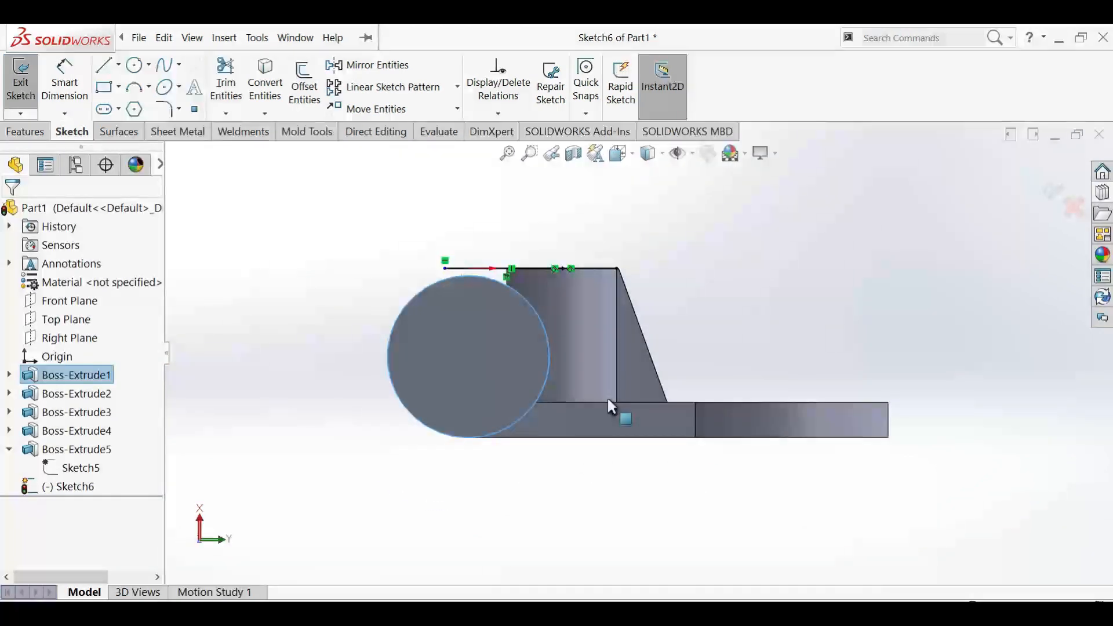
pyautogui.click(713, 295)
pyautogui.hotkey('ctrl', '8')
pyautogui.scroll(-1, 658, 522)
pyautogui.scroll(-3, 660, 525)
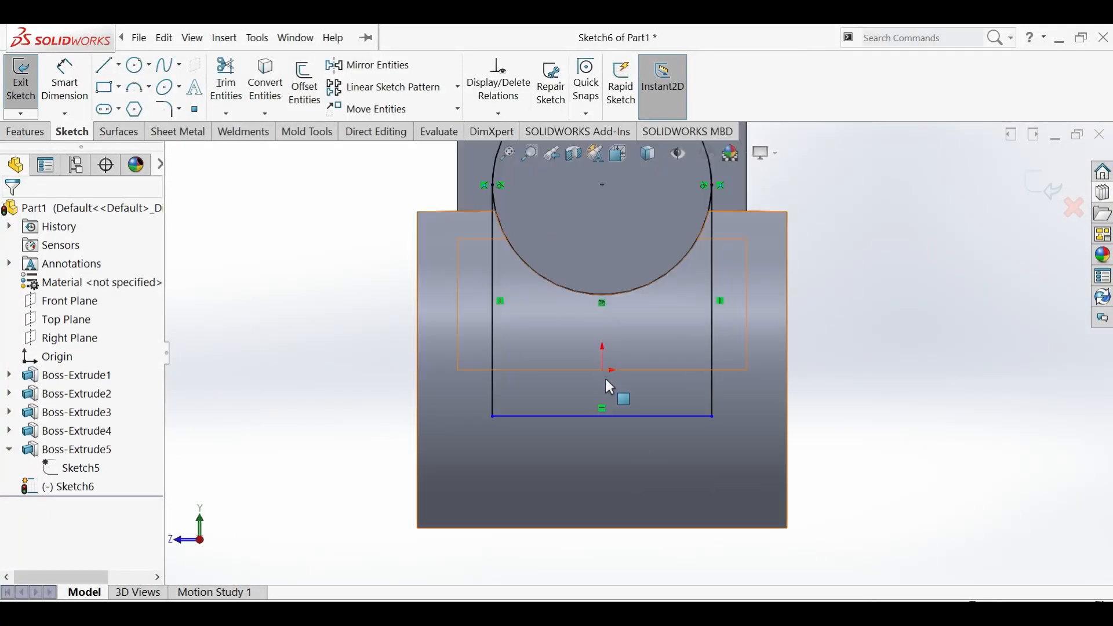
pyautogui.click(603, 372)
pyautogui.keyDown('ctrl'); pyautogui.click(609, 416); pyautogui.keyUp('ctrl')
pyautogui.click(667, 369)
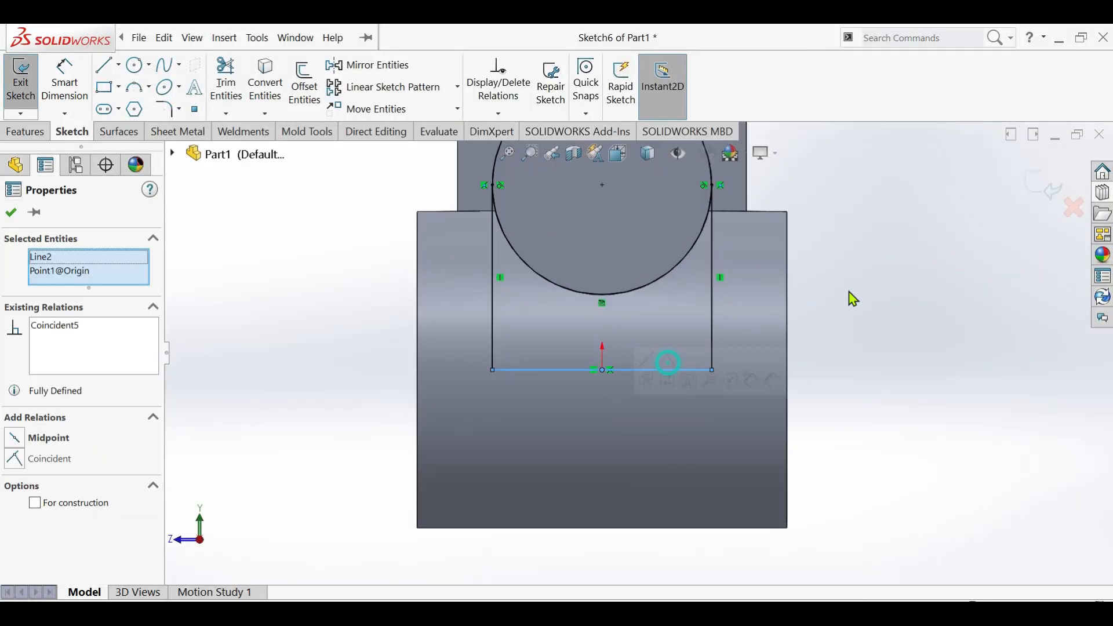
pyautogui.click(850, 298)
pyautogui.press('f')
pyautogui.click(26, 132)
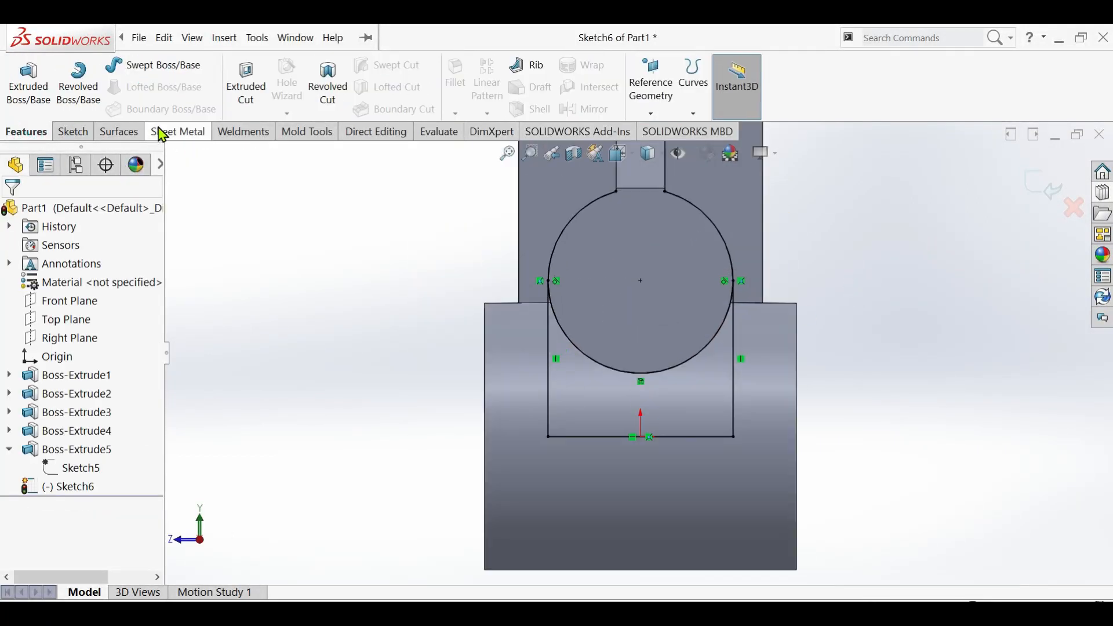
pyautogui.click(28, 81)
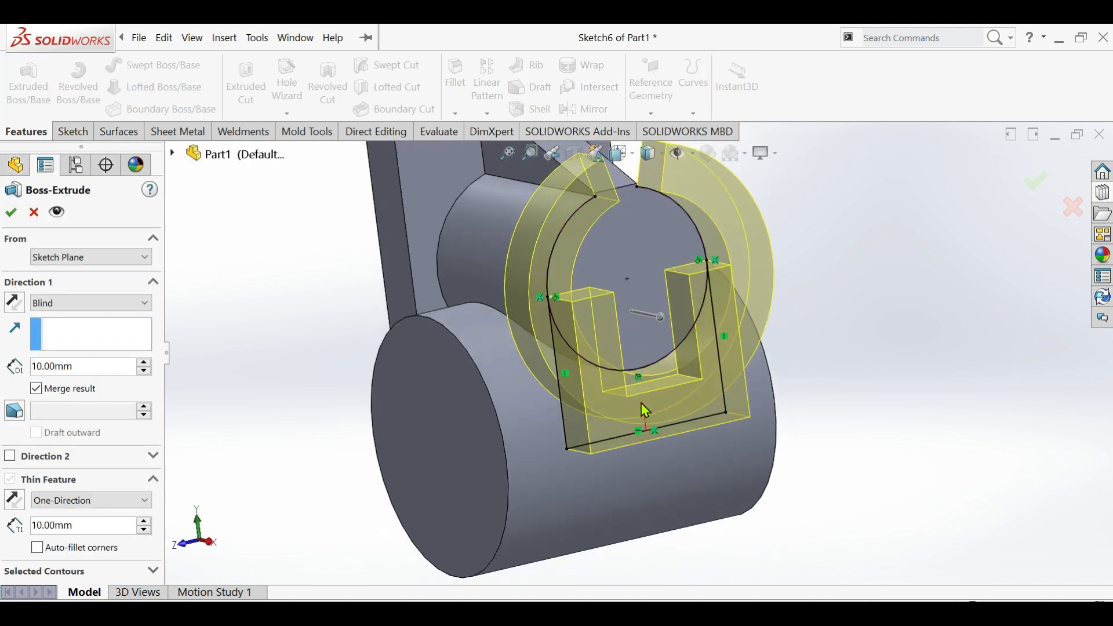
pyautogui.press('Escape')
# Trim away the circle's excess upper arc so the support profile forms a closed contour
pyautogui.hotkey('ctrl', '8')
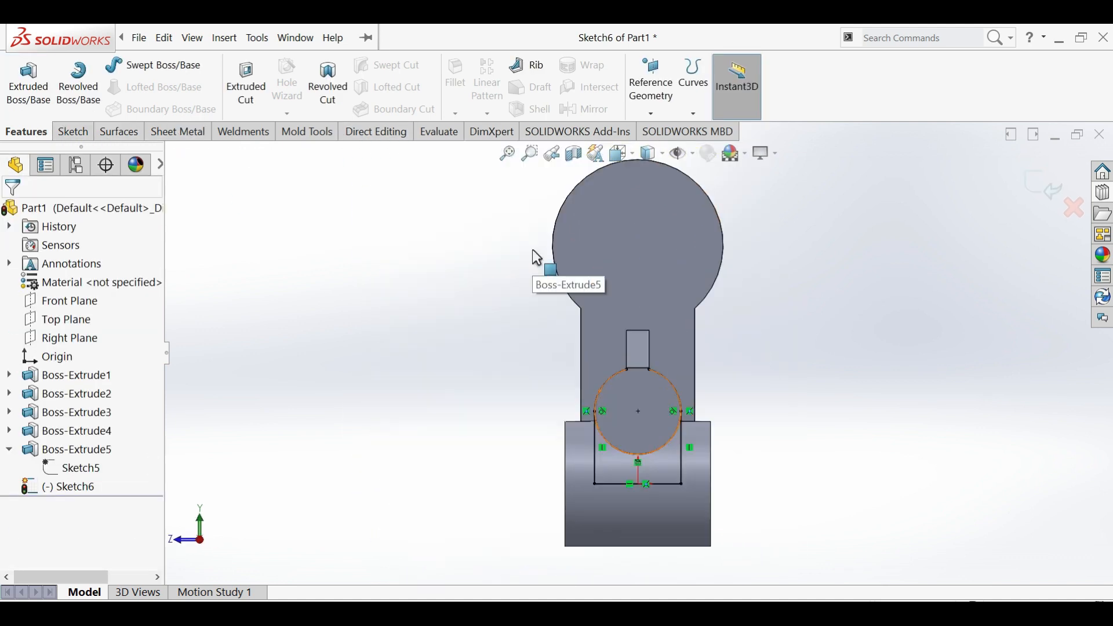
pyautogui.click(73, 132)
pyautogui.click(226, 87)
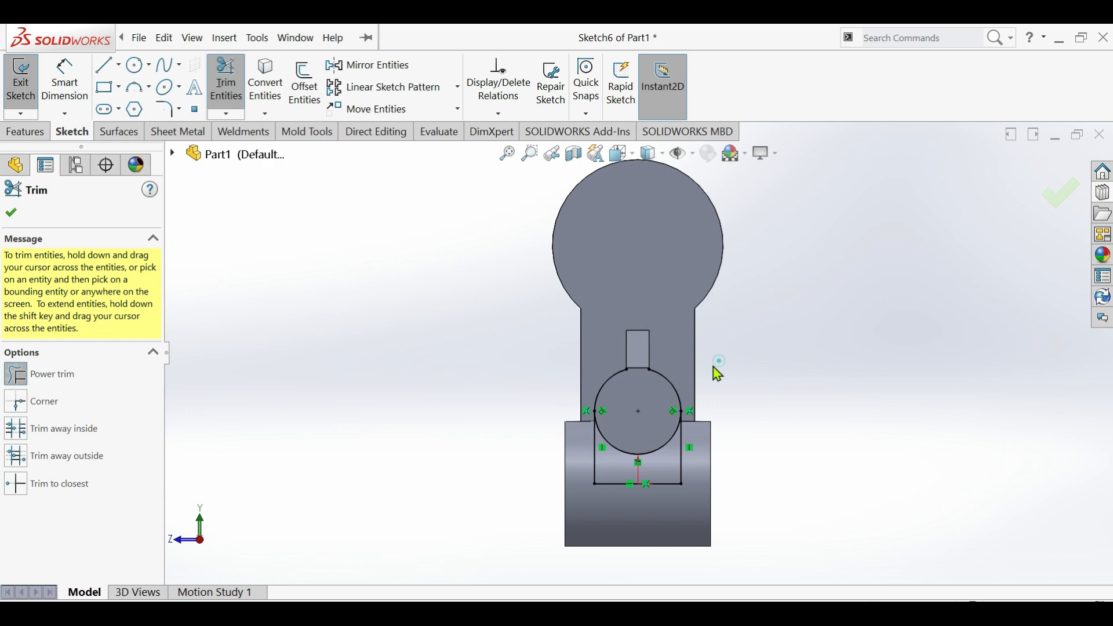
# Begin extruding the closed support profile, starting from an offset of 57.5-55 mm from the sketch plane
pyautogui.click(24, 132)
pyautogui.click(26, 82)
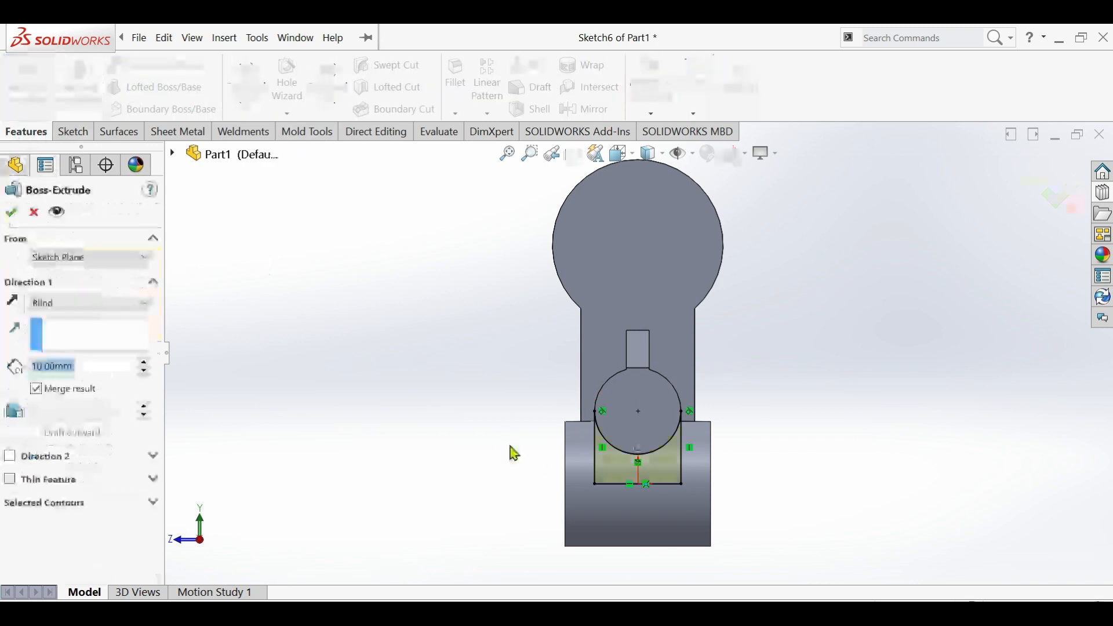
pyautogui.click(54, 261)
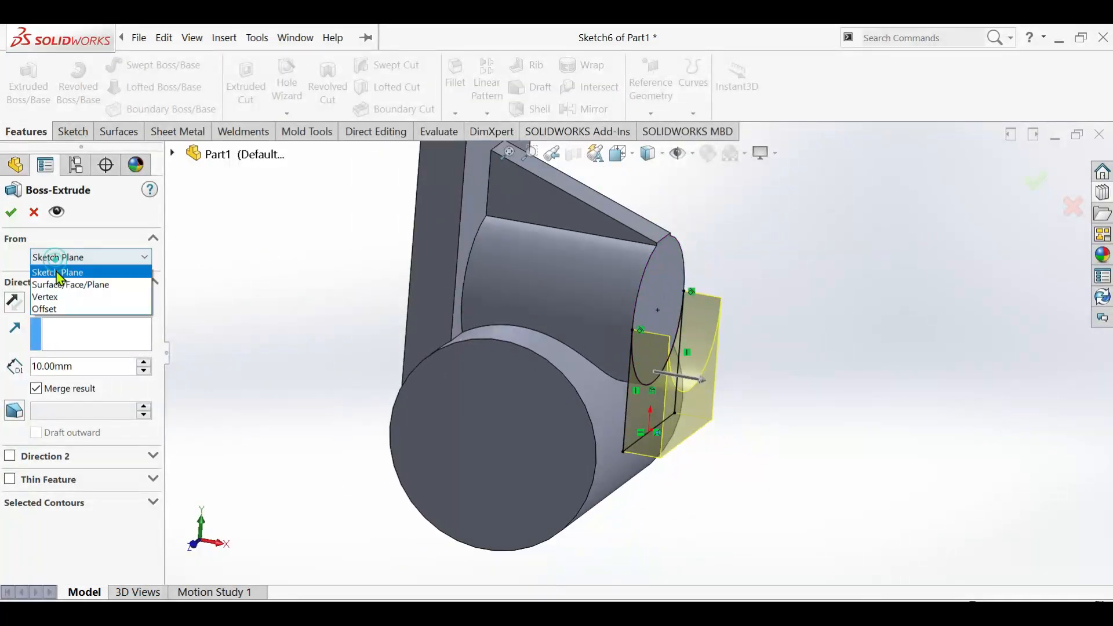
pyautogui.click(58, 307)
pyautogui.doubleClick(93, 290)
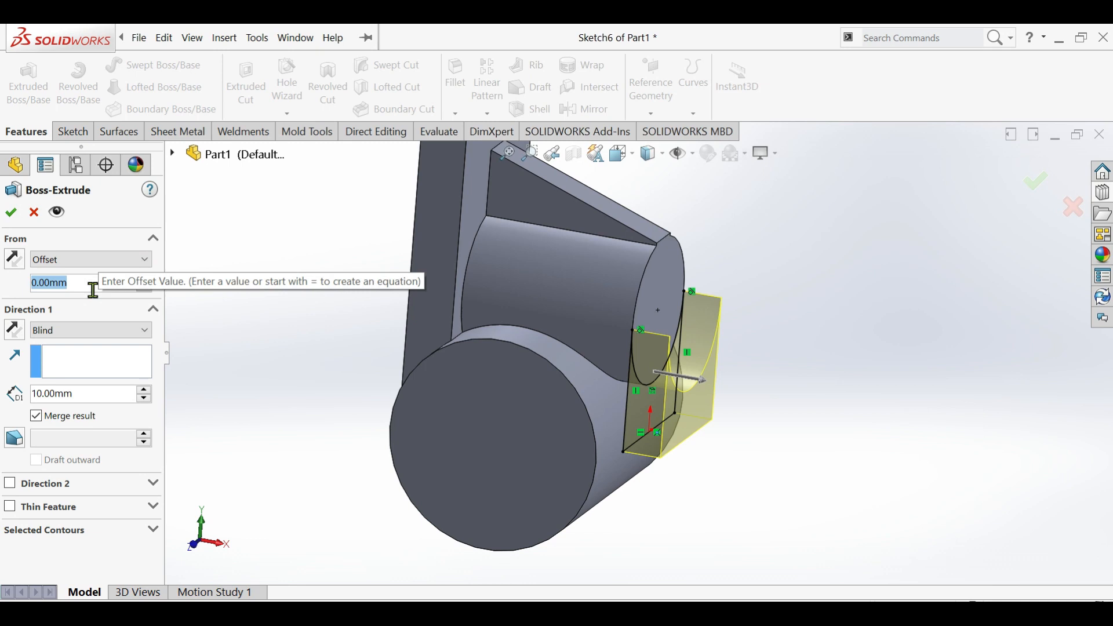
pyautogui.write('75.5')
pyautogui.press('BackSpace')
pyautogui.press('BackSpace')
pyautogui.press('BackSpace')
pyautogui.press('BackSpace')
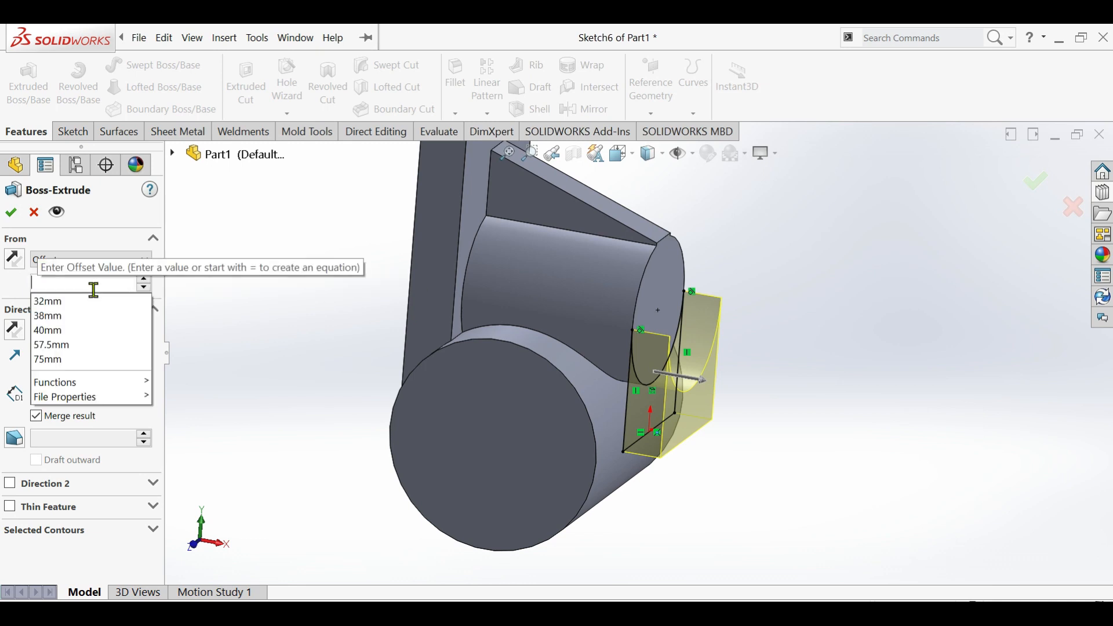
pyautogui.write('57.5-')
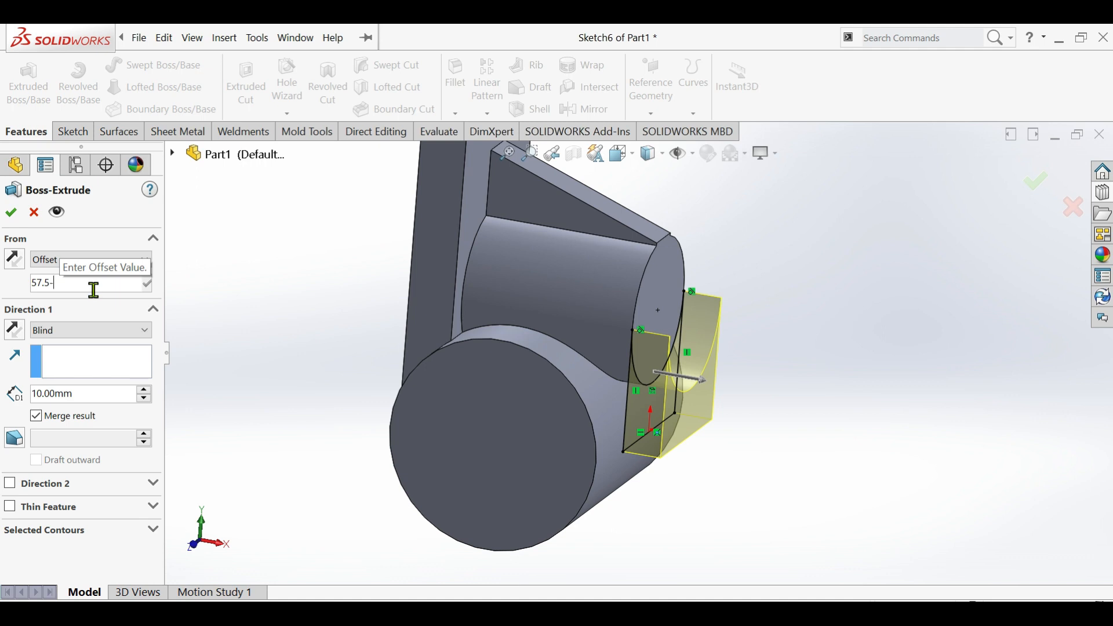
pyautogui.write('55')
pyautogui.press('Return')
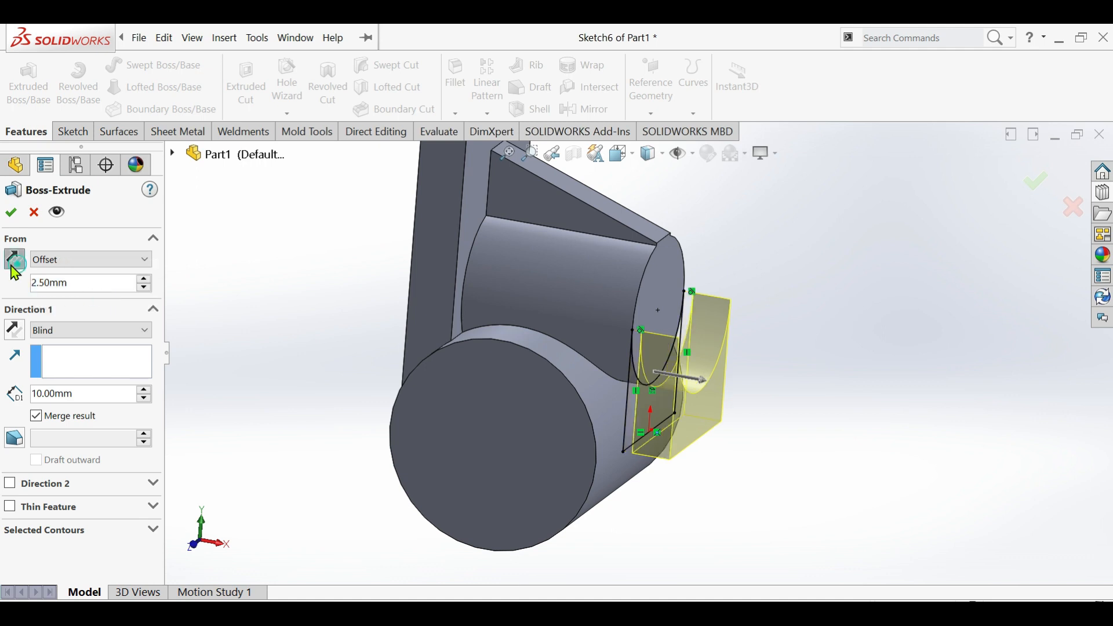
# Reverse the start offset and the extrude direction towards the plate, and extrude the support profile Through All
pyautogui.click(13, 333)
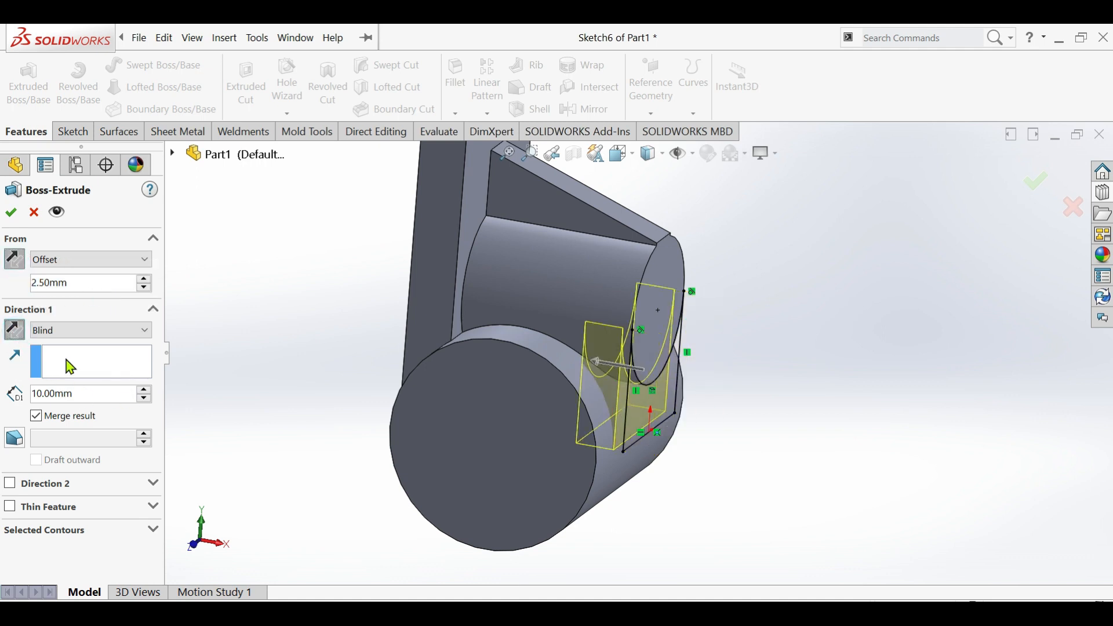
pyautogui.click(90, 330)
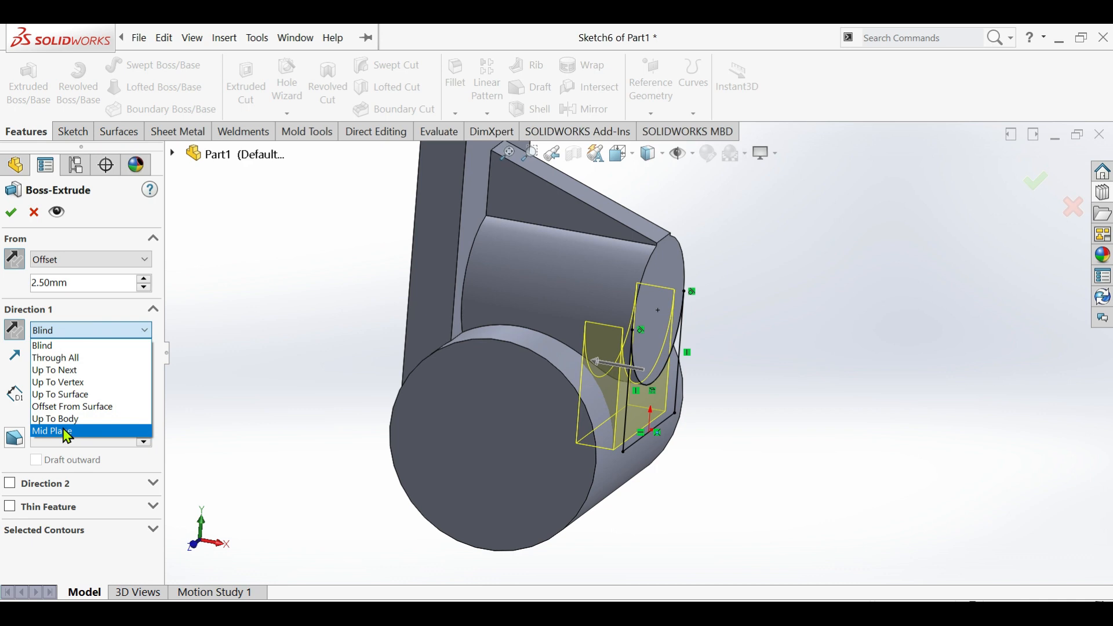
pyautogui.click(67, 432)
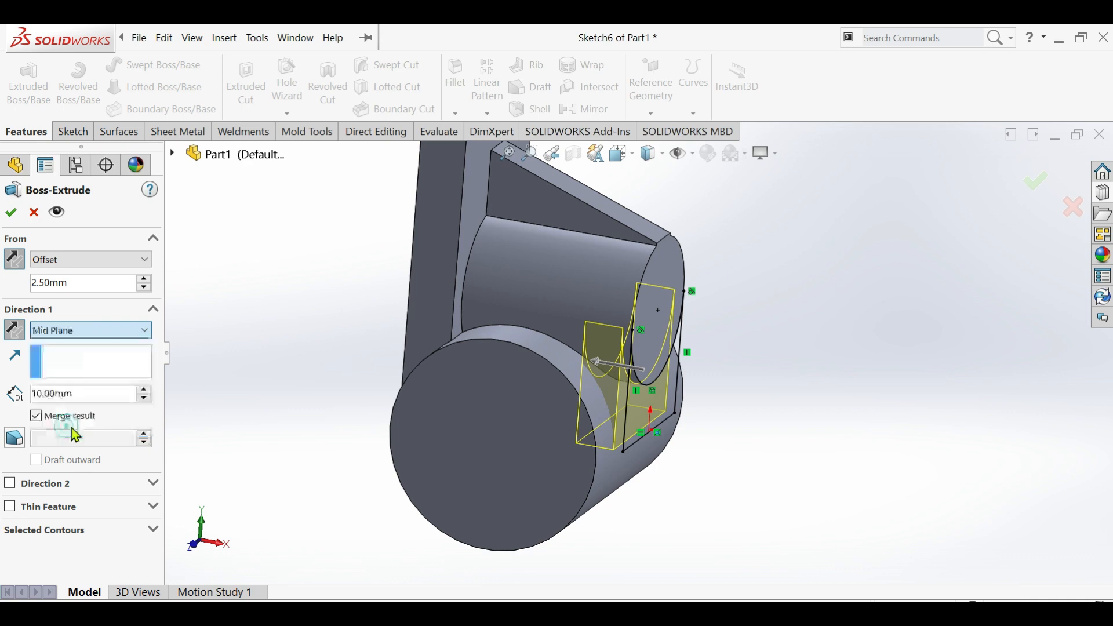
pyautogui.click(89, 328)
pyautogui.click(69, 354)
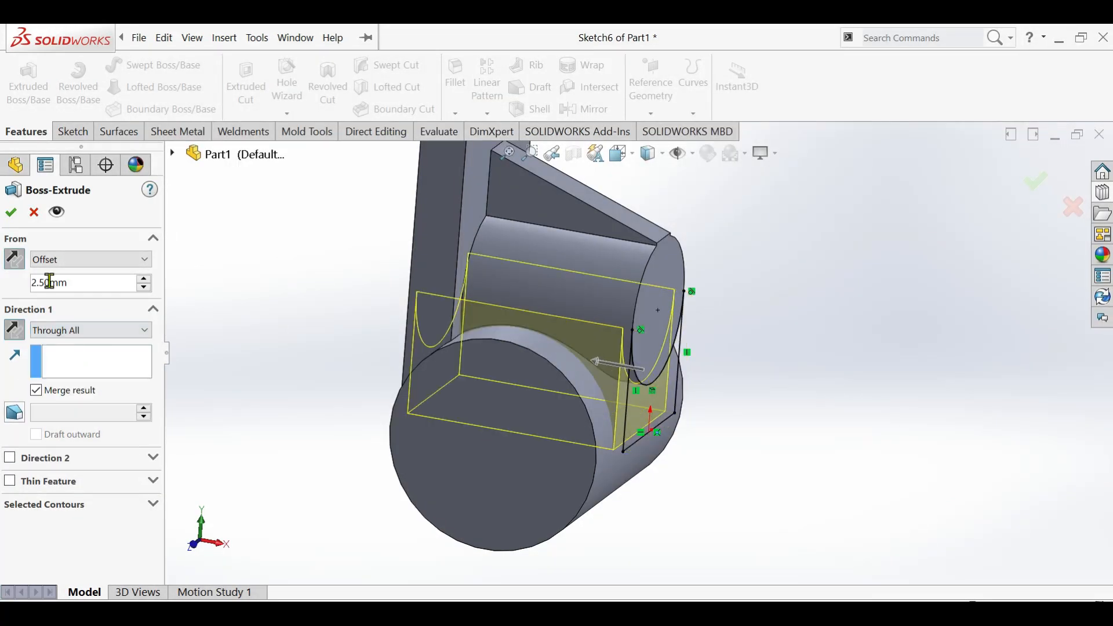
pyautogui.moveTo(825, 347); pyautogui.dragTo(592, 338, button='middle')
pyautogui.scroll(-1, 592, 338)
pyautogui.scroll(4, 536, 331)
pyautogui.scroll(-4, 560, 371)
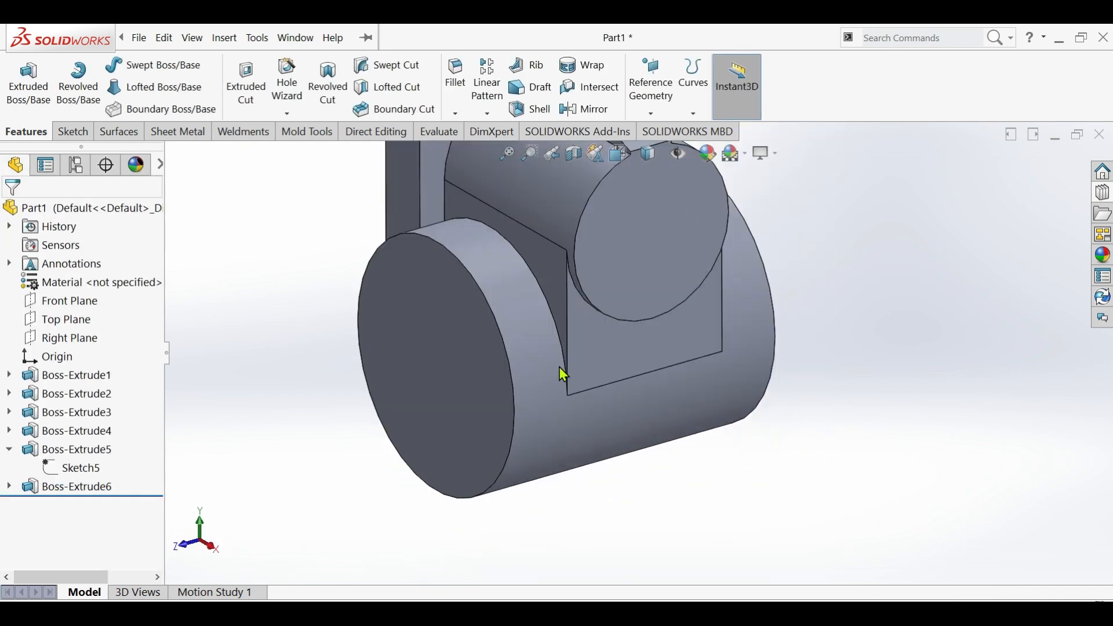
# Start a sketch on the round-headed upright plate's face on the boss side, viewed face-on
pyautogui.click(636, 233)
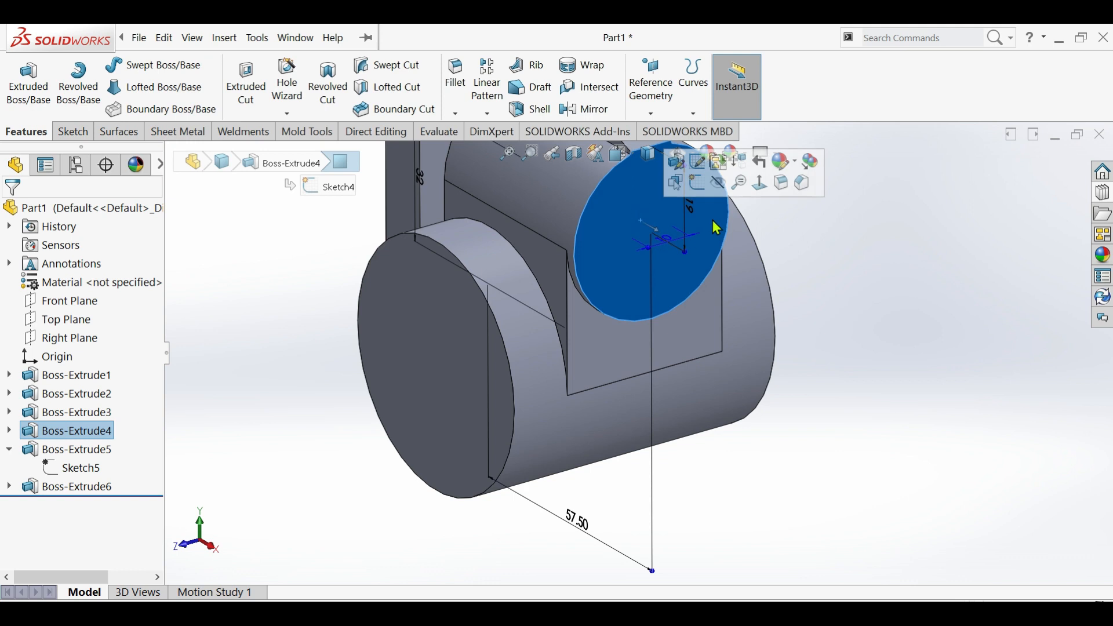
pyautogui.click(785, 318)
pyautogui.scroll(4, 786, 318)
pyautogui.scroll(-4, 620, 185)
pyautogui.moveTo(600, 273)
pyautogui.mouseDown(button='middle')
pyautogui.moveTo(555, 271)
pyautogui.moveTo(587, 275)
pyautogui.mouseUp(button='middle')
pyautogui.scroll(3, 620, 282)
pyautogui.click(609, 232)
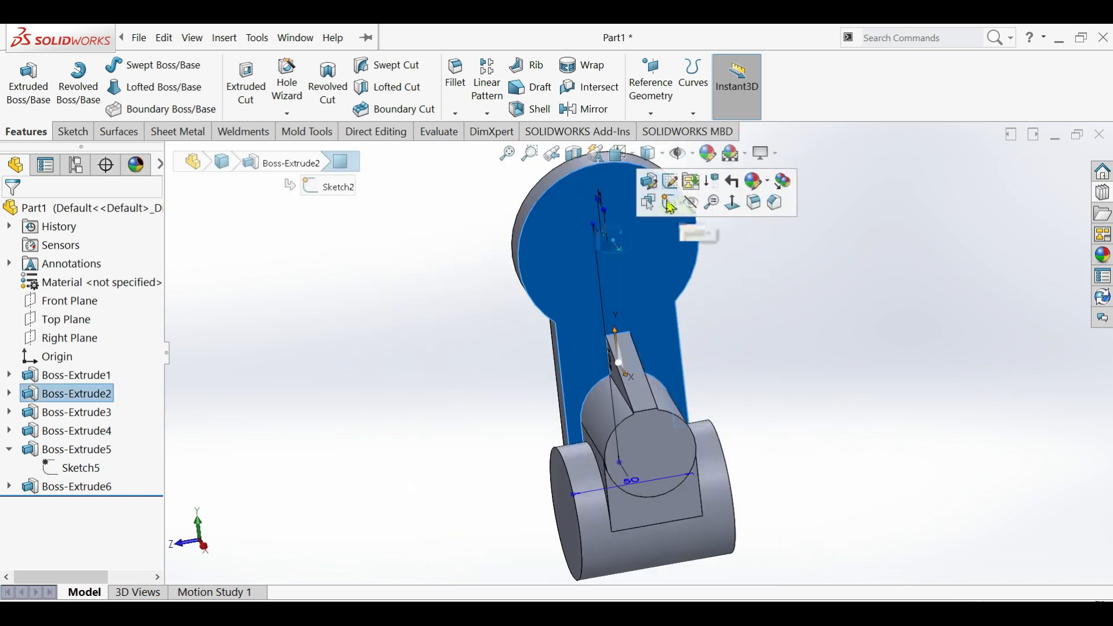
pyautogui.click(668, 204)
pyautogui.hotkey('ctrl', '8')
pyautogui.click(786, 243)
# Draw a circle centred on the plate's round head and dimension its diameter as 75 mm
pyautogui.click(134, 66)
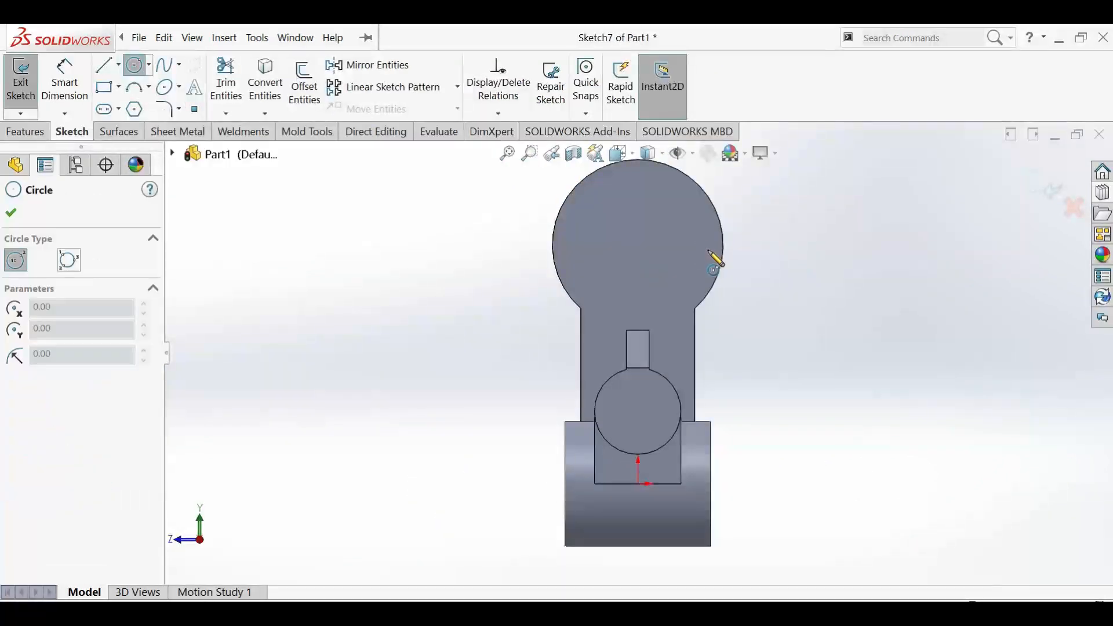
pyautogui.click(638, 246)
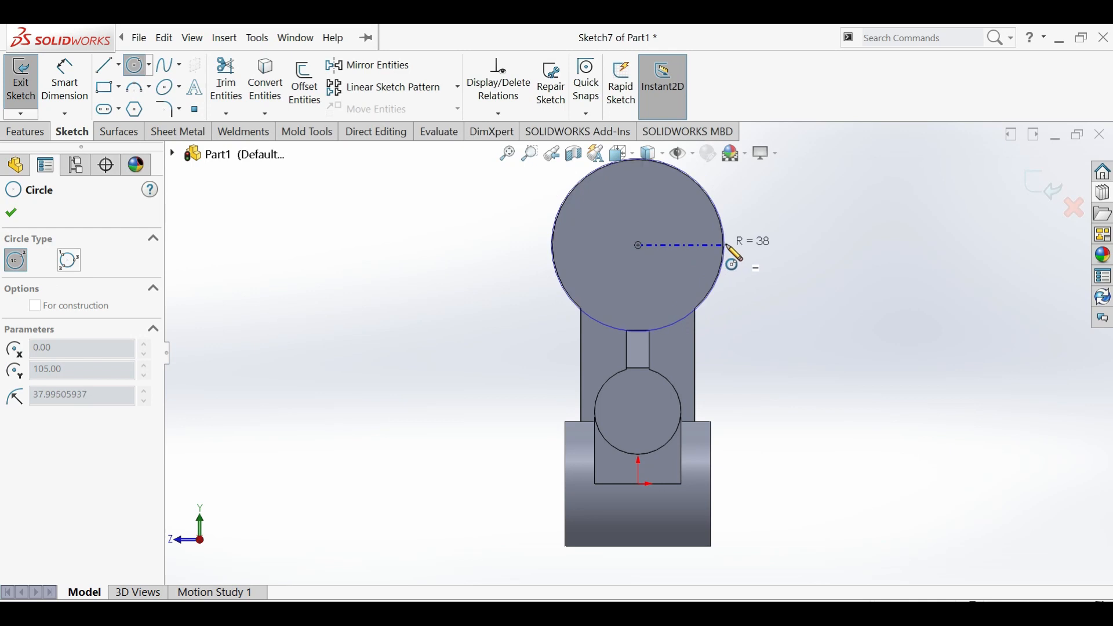
pyautogui.click(746, 230)
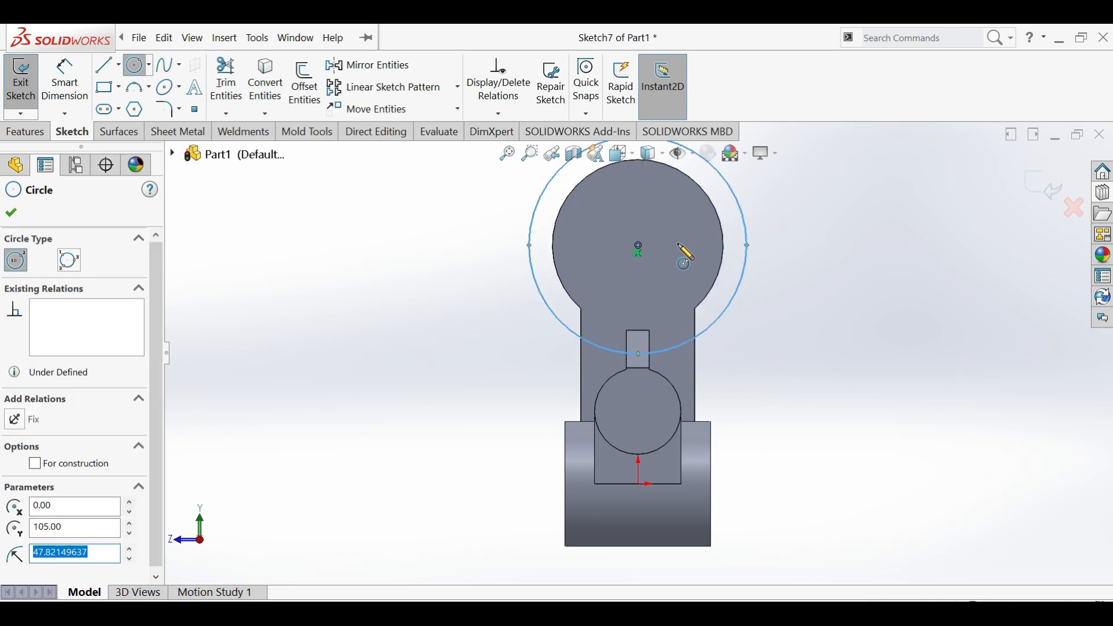
pyautogui.click(64, 81)
pyautogui.click(528, 249)
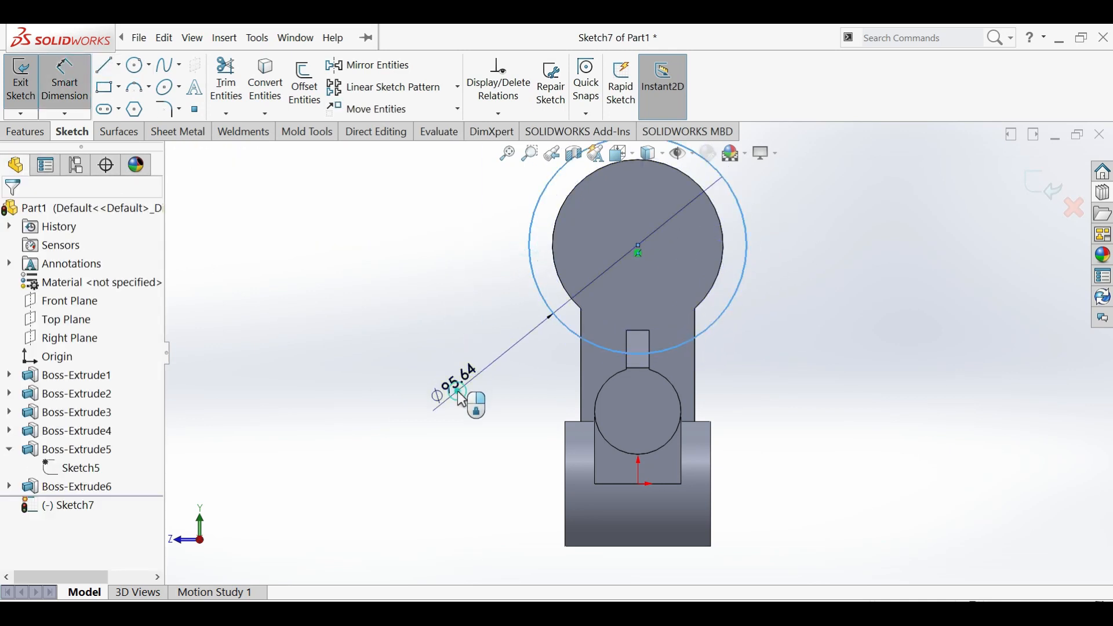
pyautogui.click(462, 399)
pyautogui.write('75')
pyautogui.press('Return')
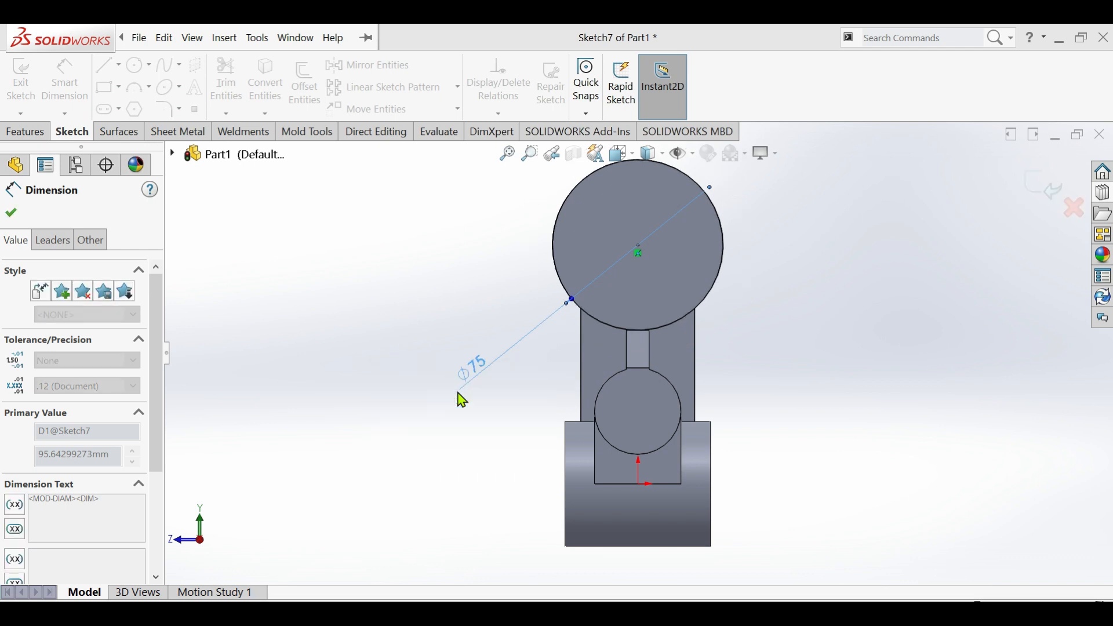
# Cut the 75 mm circle 2 mm deep into the plate's round head
pyautogui.click(23, 132)
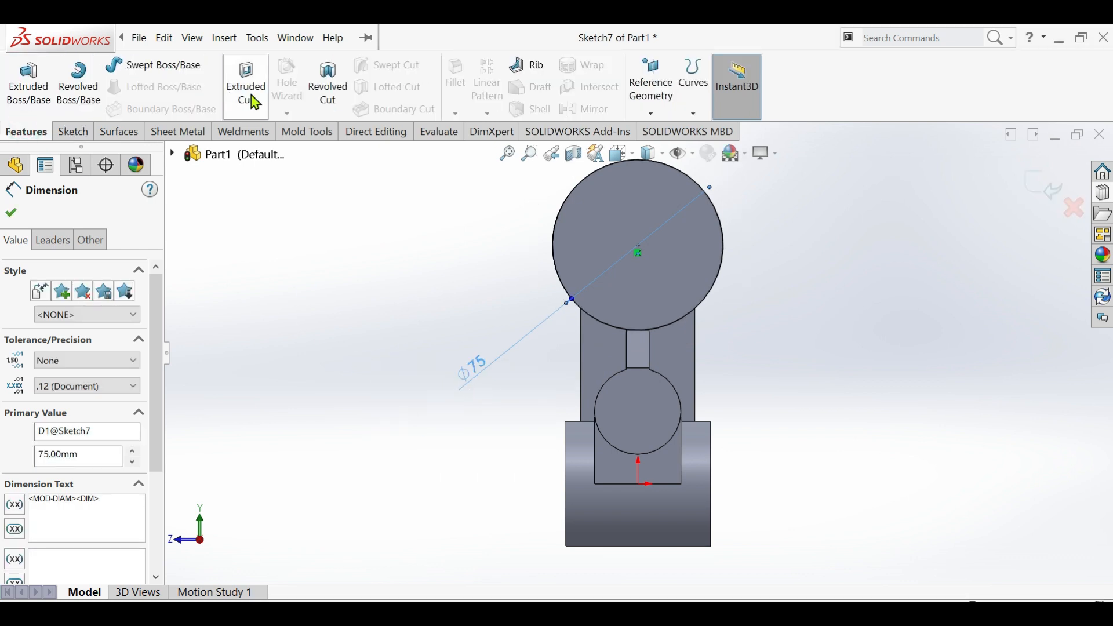
pyautogui.click(246, 84)
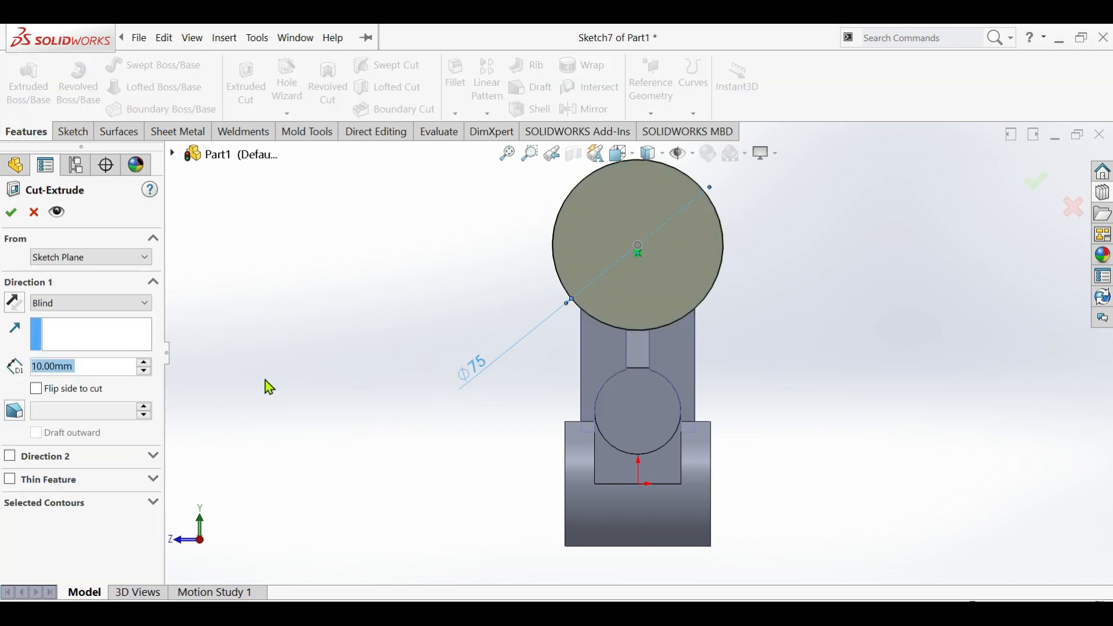
pyautogui.click(12, 213)
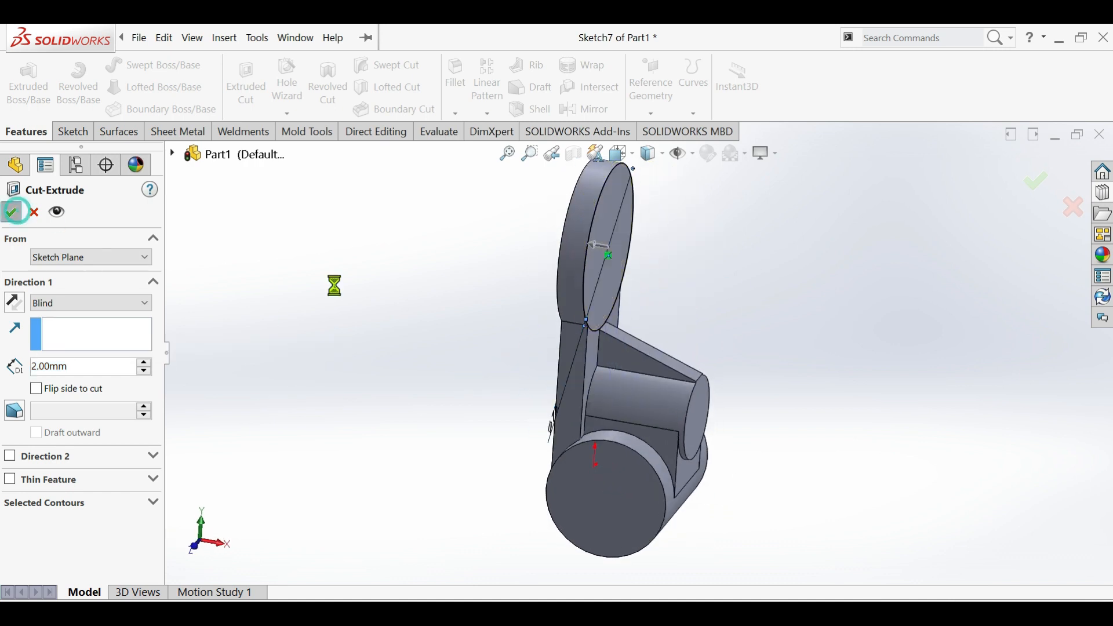
# Start a sketch on the floor of the circular recess in the plate's round head
pyautogui.scroll(-2, 573, 295)
pyautogui.moveTo(590, 312); pyautogui.dragTo(551, 296, button='middle')
pyautogui.click(558, 245)
pyautogui.click(607, 205)
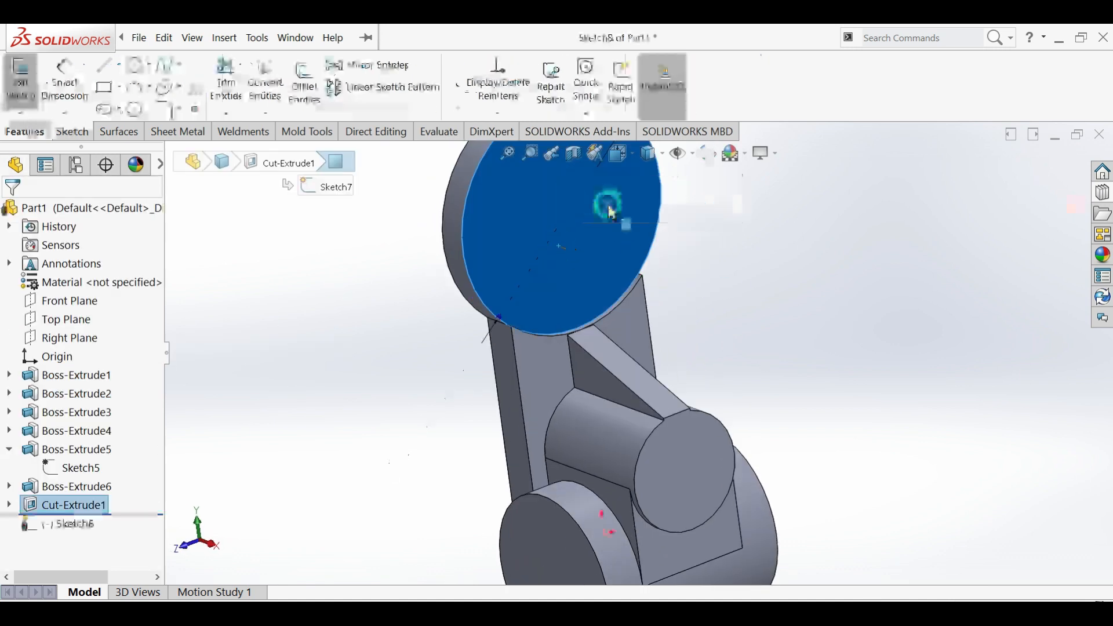
pyautogui.click(856, 295)
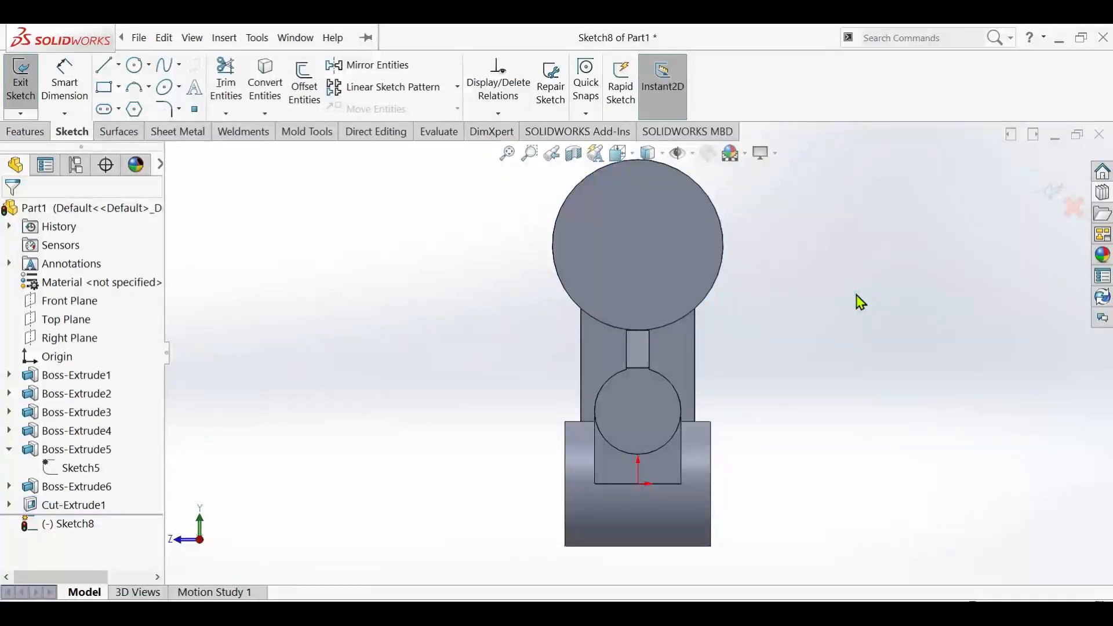
# Draw a circle concentric with the round head on the recess floor and dimension its diameter as 55 mm
pyautogui.scroll(-5, 635, 338)
pyautogui.scroll(4, 680, 340)
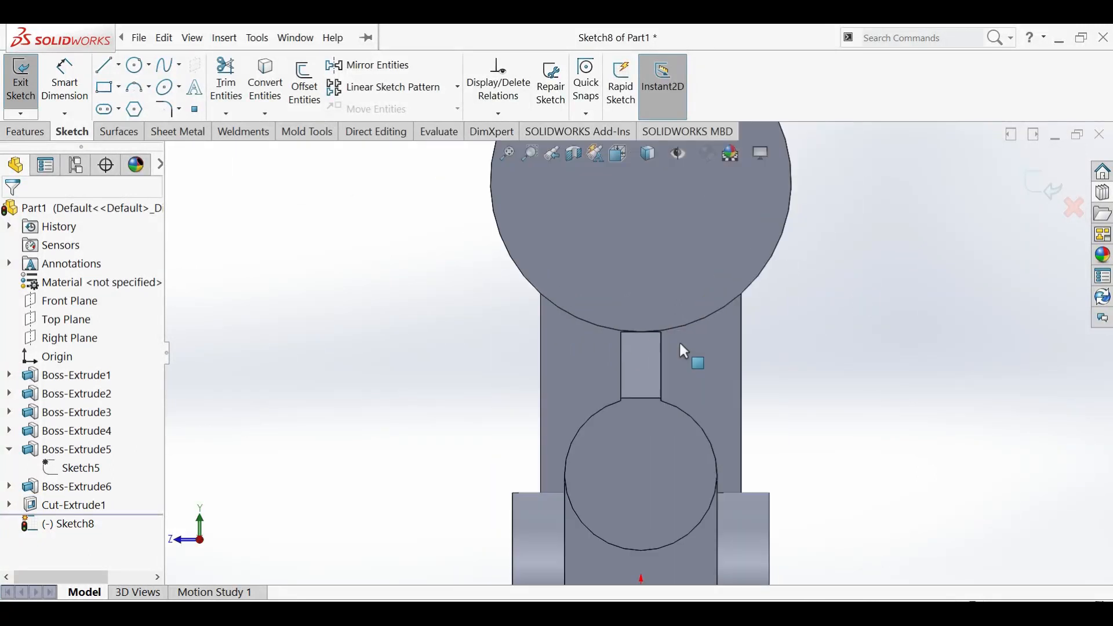
pyautogui.scroll(-2, 625, 285)
pyautogui.click(625, 287)
pyautogui.click(134, 65)
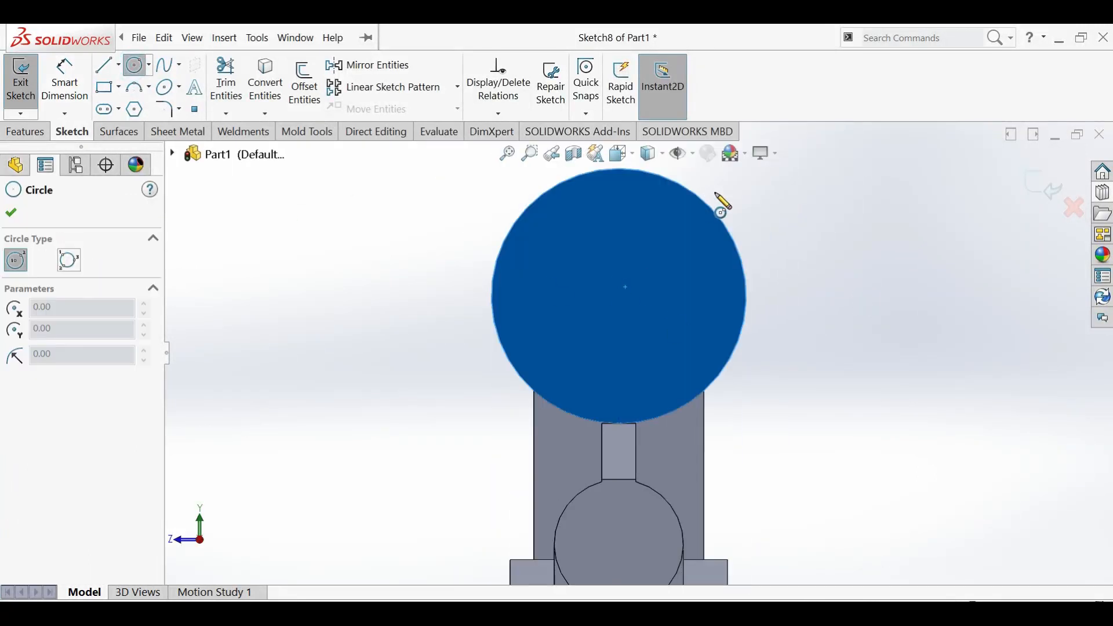
pyautogui.click(618, 297)
pyautogui.click(669, 220)
pyautogui.click(64, 84)
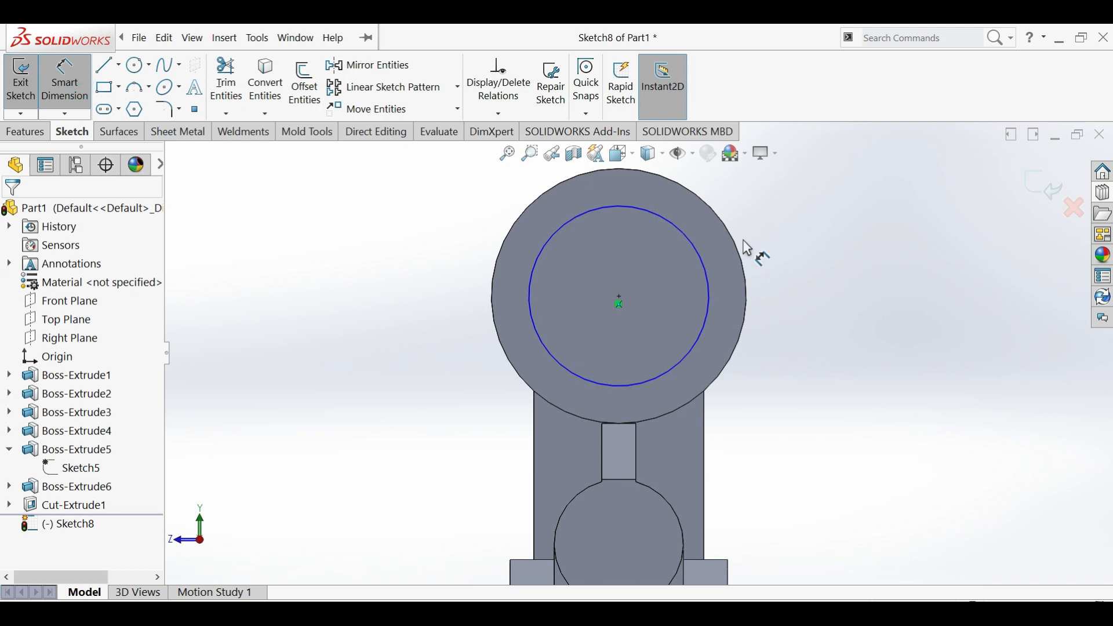
pyautogui.click(691, 244)
pyautogui.click(791, 303)
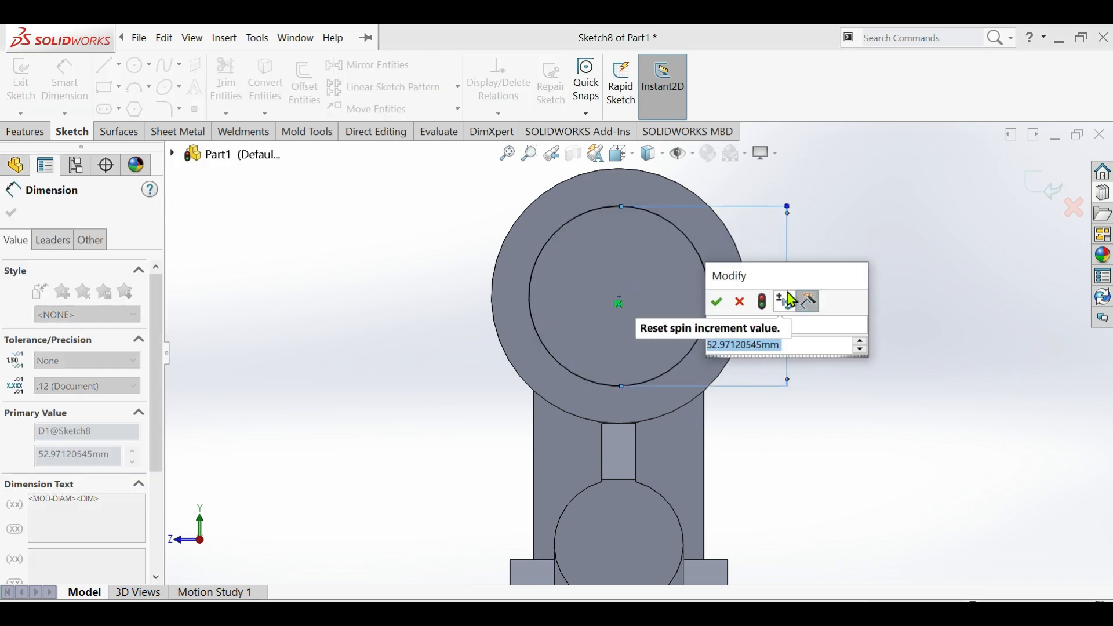
pyautogui.press('Return')
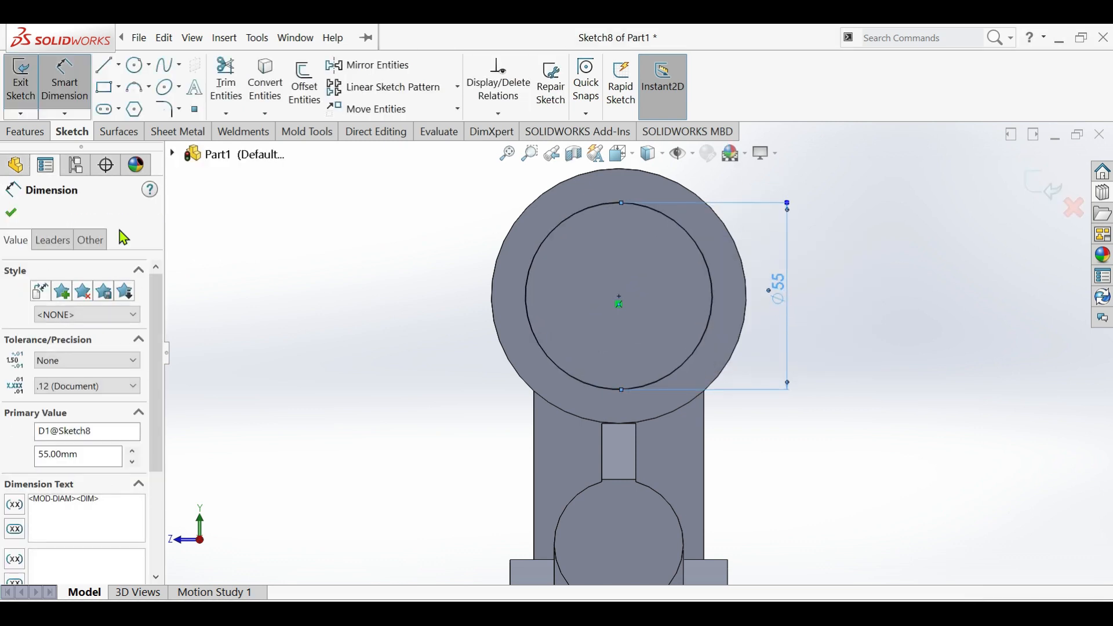
# Cut the 55 mm circle 4 mm deep into the recess floor
pyautogui.click(20, 136)
pyautogui.click(24, 98)
pyautogui.click(36, 213)
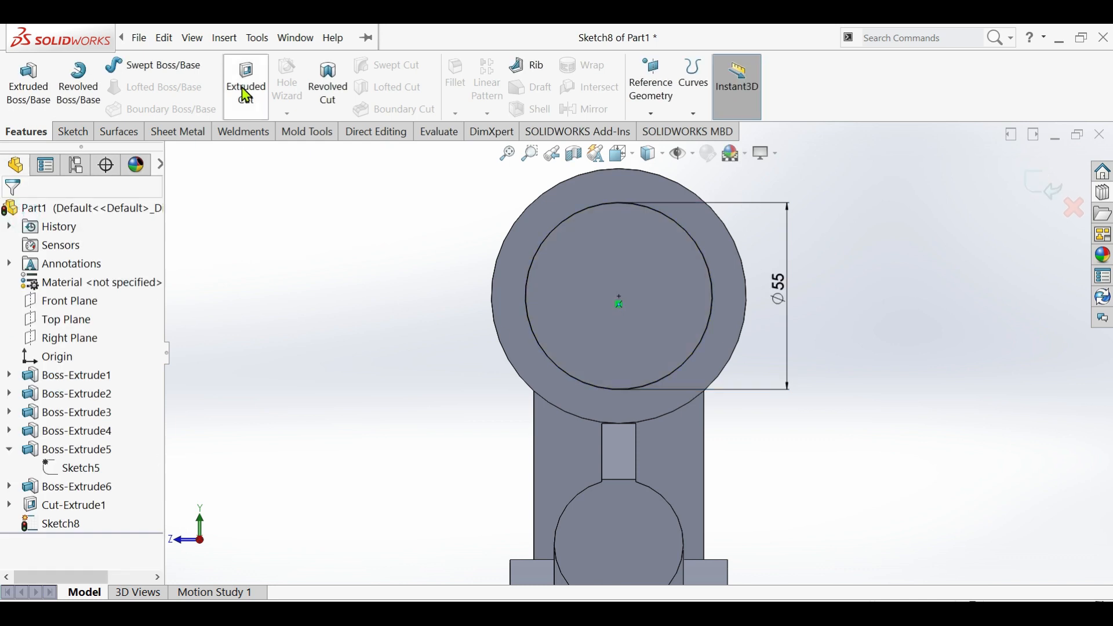
pyautogui.click(246, 96)
pyautogui.moveTo(382, 344); pyautogui.dragTo(696, 488, button='middle')
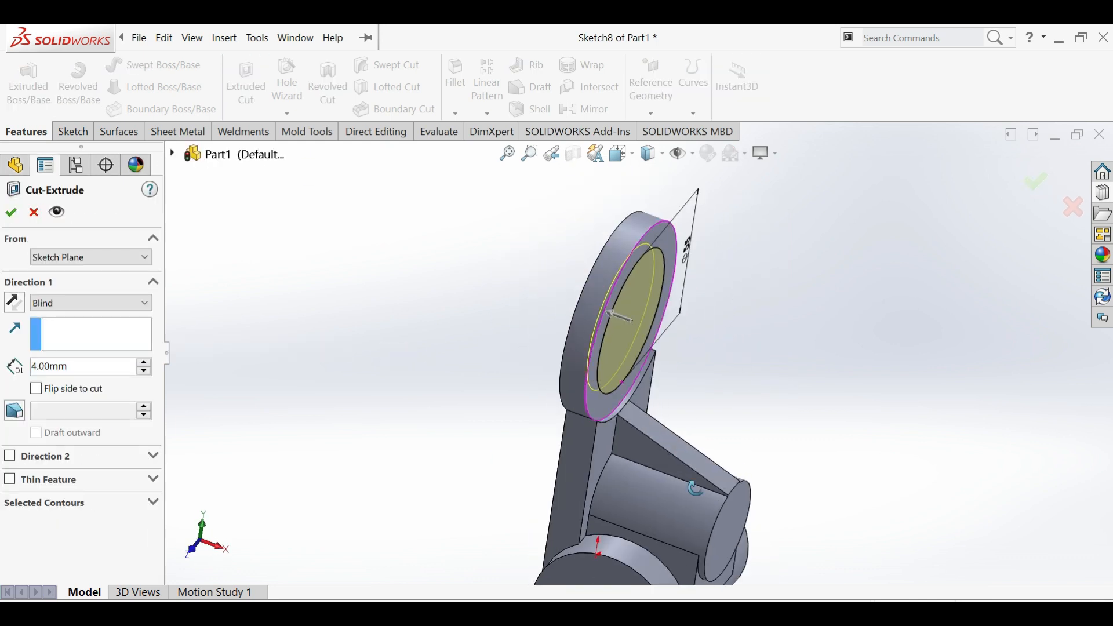
pyautogui.press('Return')
# Start a sketch on the ring-shaped face surrounding the 55 mm recess in the round head
pyautogui.moveTo(360, 291); pyautogui.dragTo(587, 341, button='middle')
pyautogui.click(609, 284)
pyautogui.click(641, 248)
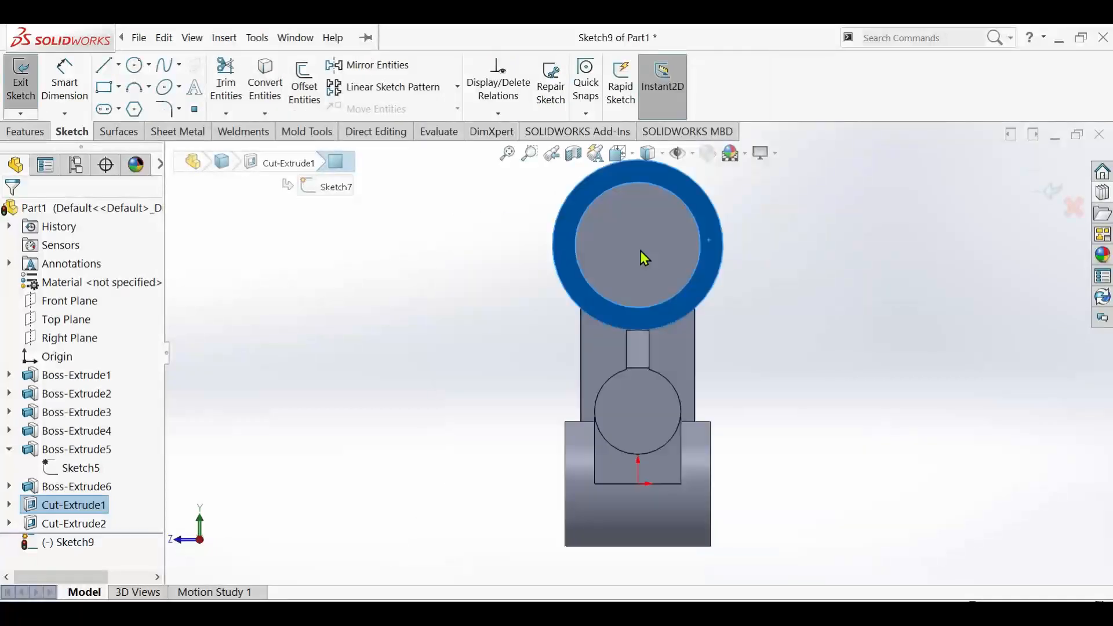
# Draw a circle concentric with the round head and dimension its diameter as 20 mm
pyautogui.click(134, 65)
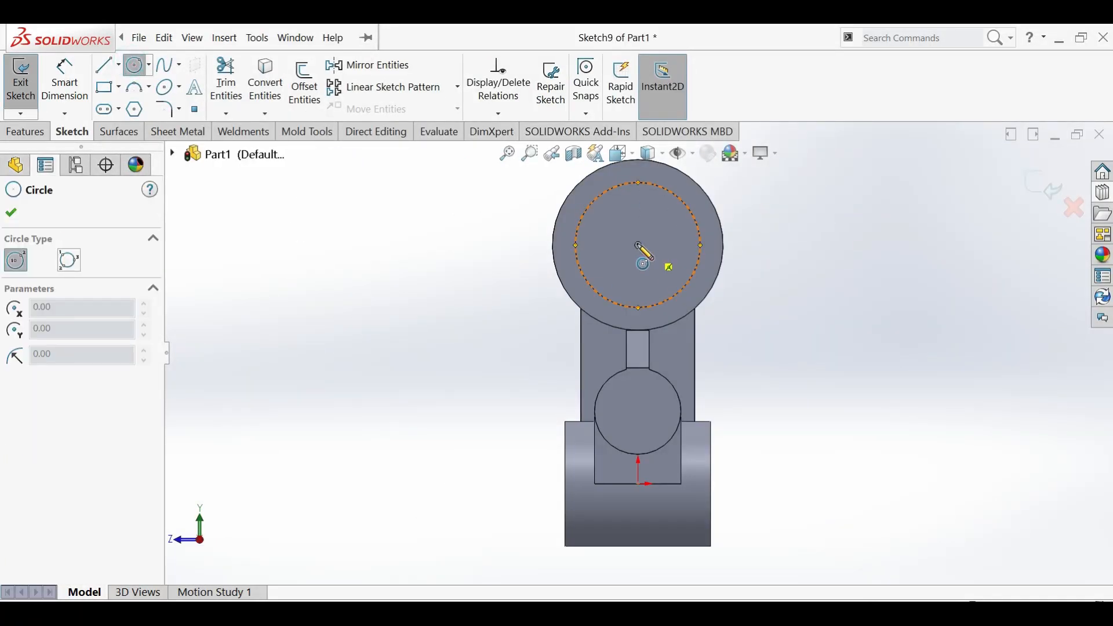
pyautogui.moveTo(637, 245); pyautogui.dragTo(667, 221)
pyautogui.click(69, 99)
pyautogui.click(609, 270)
pyautogui.click(518, 330)
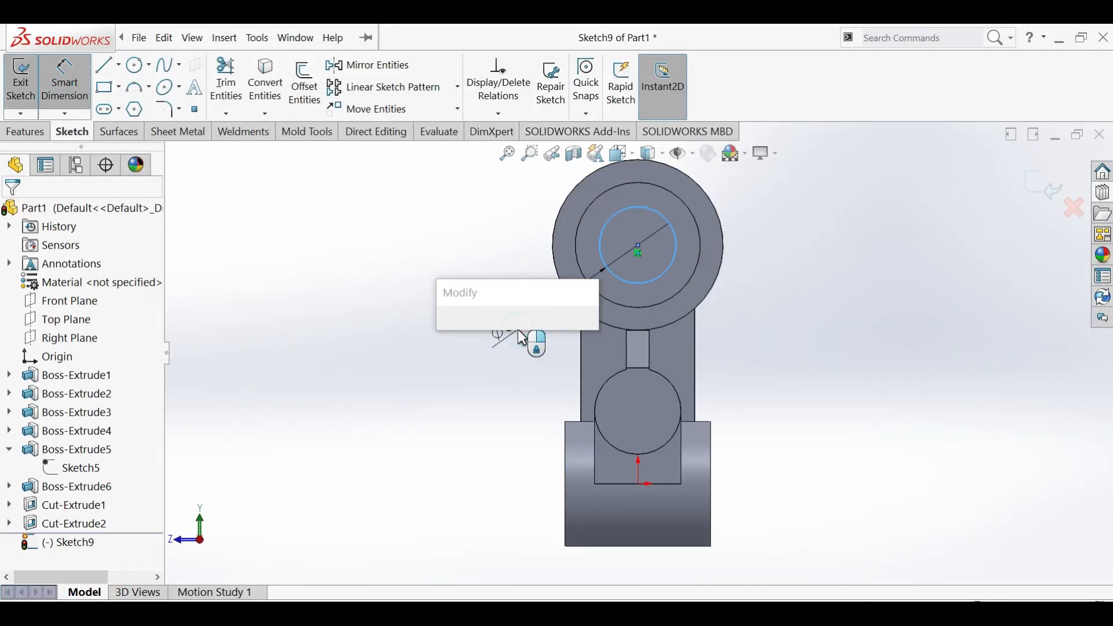
pyautogui.write('20')
pyautogui.press('Return')
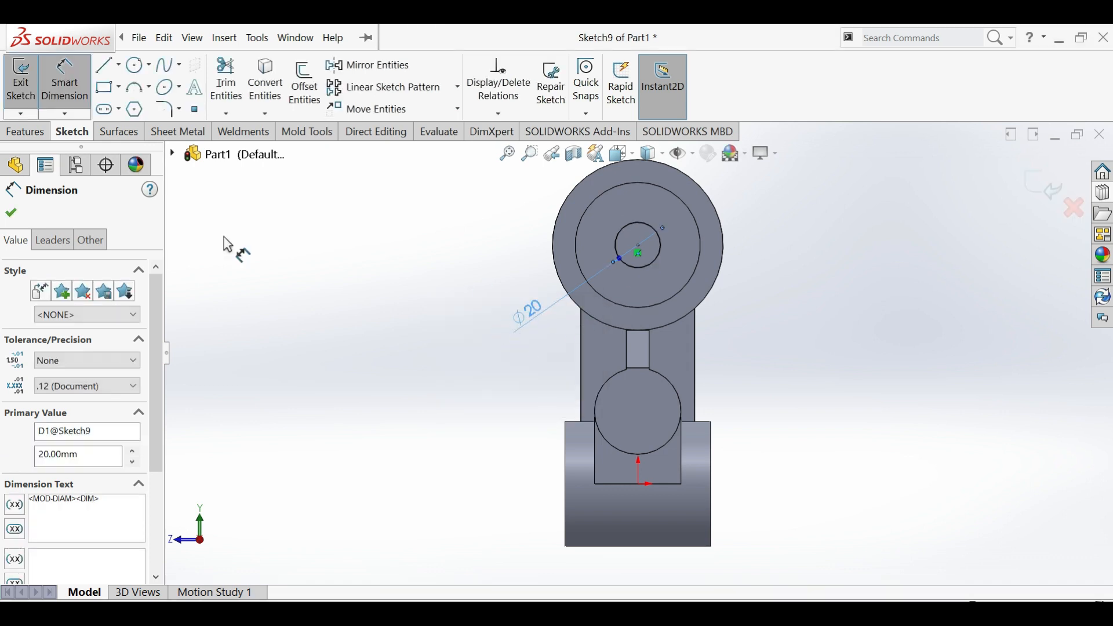
# Cut the 20 mm circle through all of the round head
pyautogui.click(25, 132)
pyautogui.click(235, 107)
pyautogui.click(89, 302)
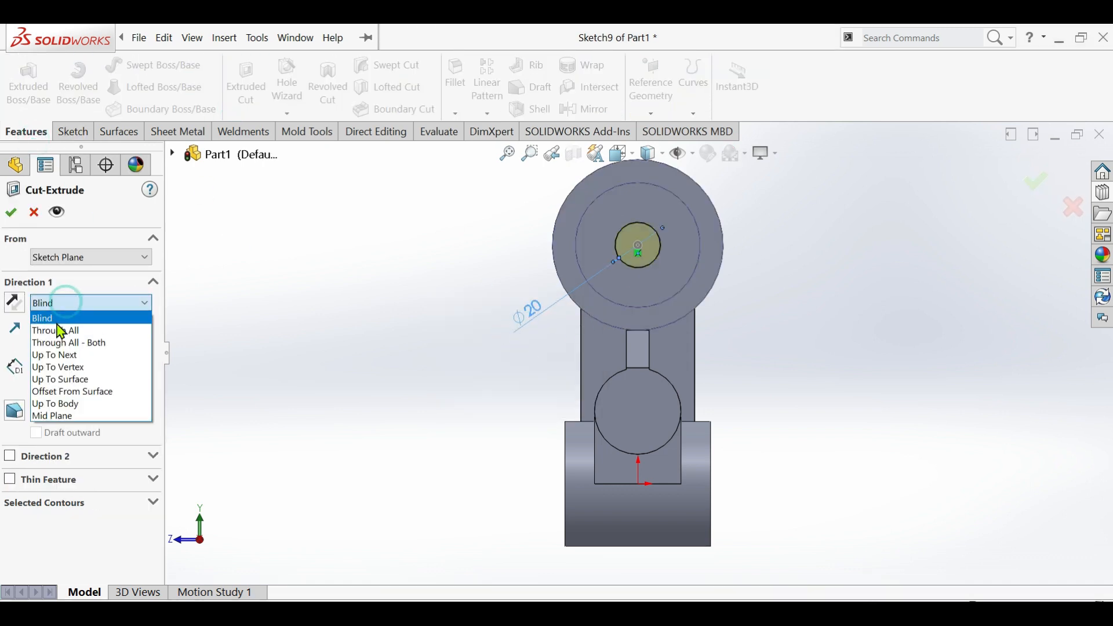
pyautogui.click(55, 328)
pyautogui.moveTo(573, 379); pyautogui.dragTo(858, 397, button='middle')
pyautogui.scroll(2, 818, 351)
pyautogui.moveTo(790, 383); pyautogui.dragTo(703, 363, button='middle')
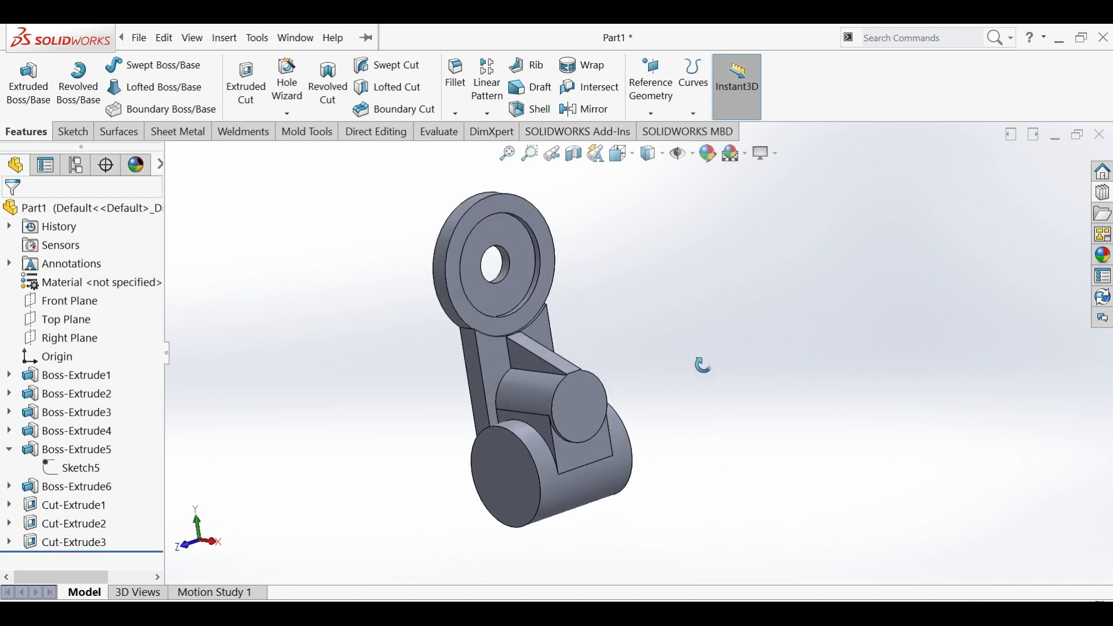
# Start a plain hole on the end face of the round boss with the Hole Wizard, using the ISO standard
pyautogui.scroll(-3, 499, 325)
pyautogui.click(504, 322)
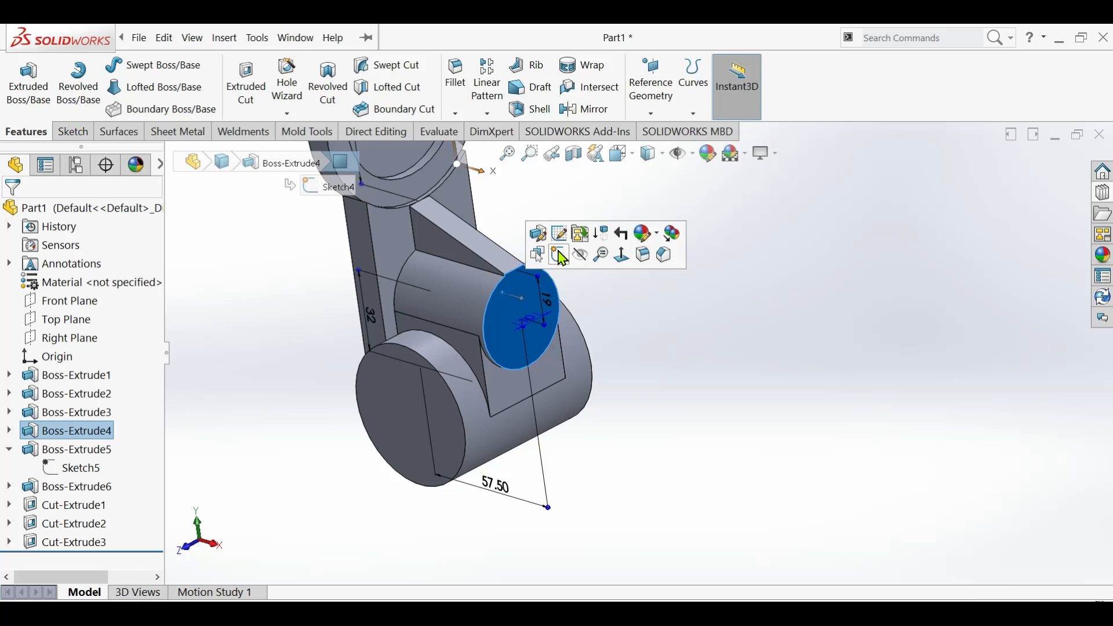
pyautogui.click(276, 87)
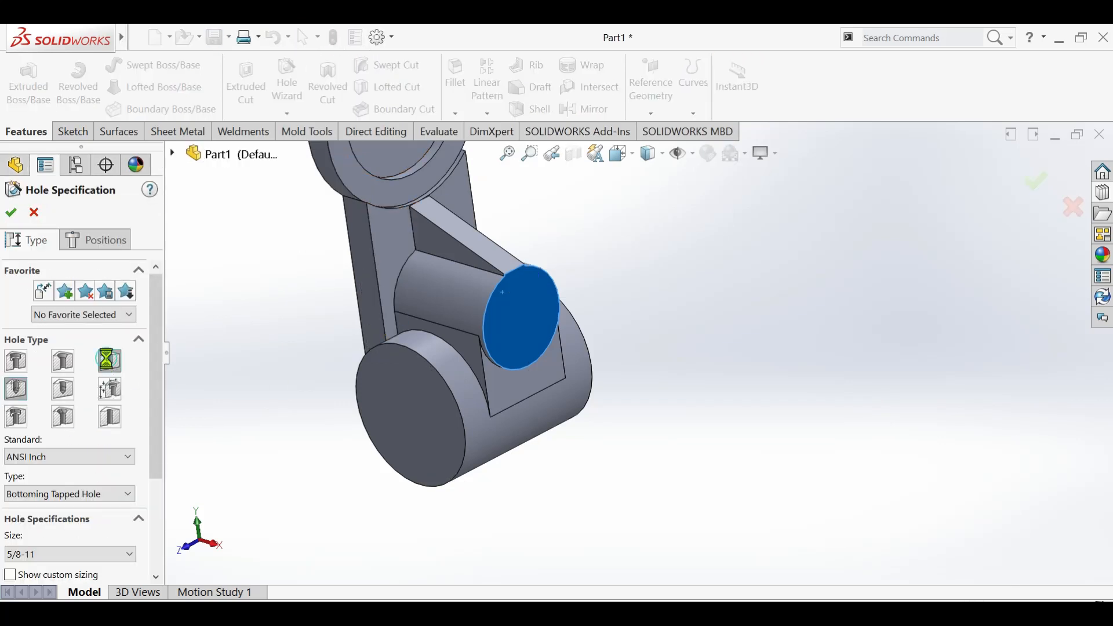
pyautogui.moveTo(154, 358); pyautogui.dragTo(151, 415)
pyautogui.click(69, 376)
pyautogui.click(21, 475)
# Set the hole type to Drill sizes with size Ø12.0 and place it at the centre of the boss's end face
pyautogui.click(53, 412)
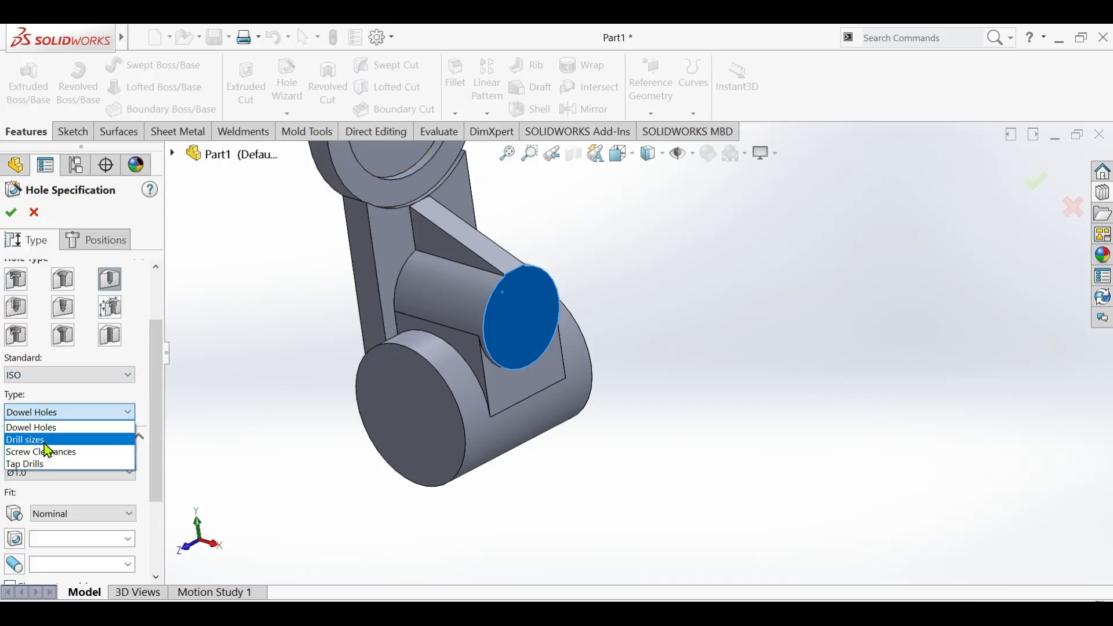
pyautogui.click(44, 441)
pyautogui.click(39, 469)
pyautogui.scroll(-10, 42, 412)
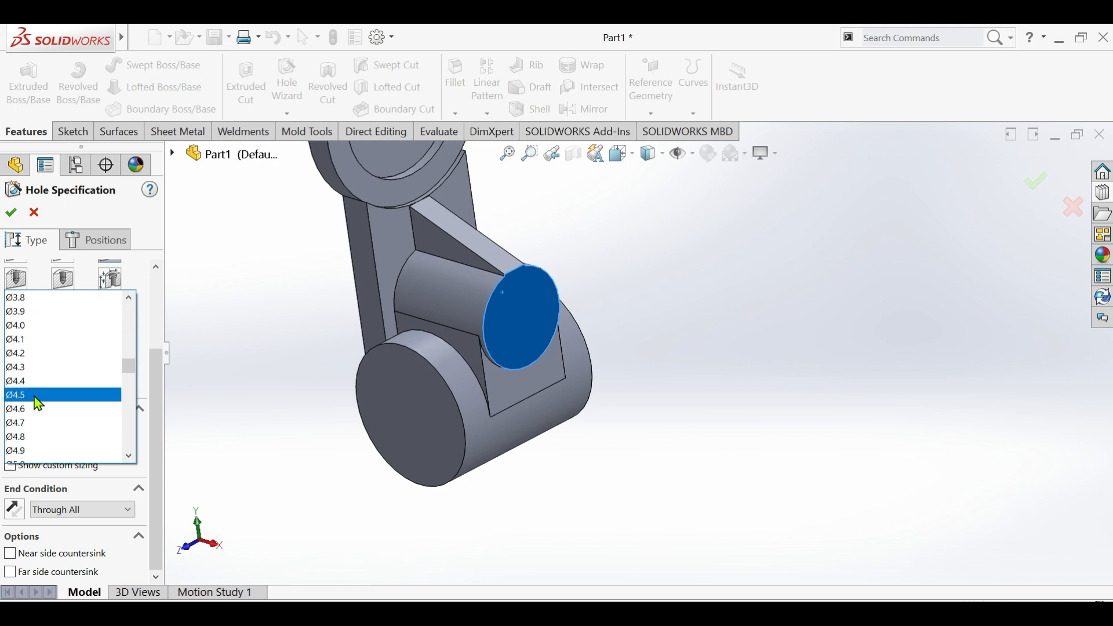
pyautogui.scroll(-20, 39, 414)
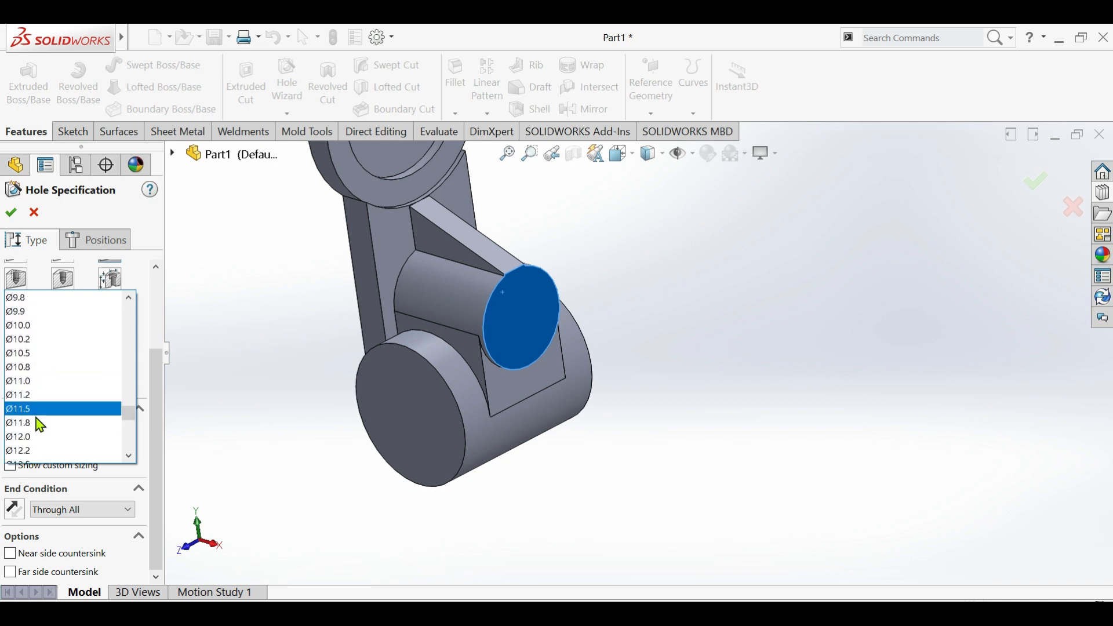
pyautogui.click(36, 437)
pyautogui.click(101, 249)
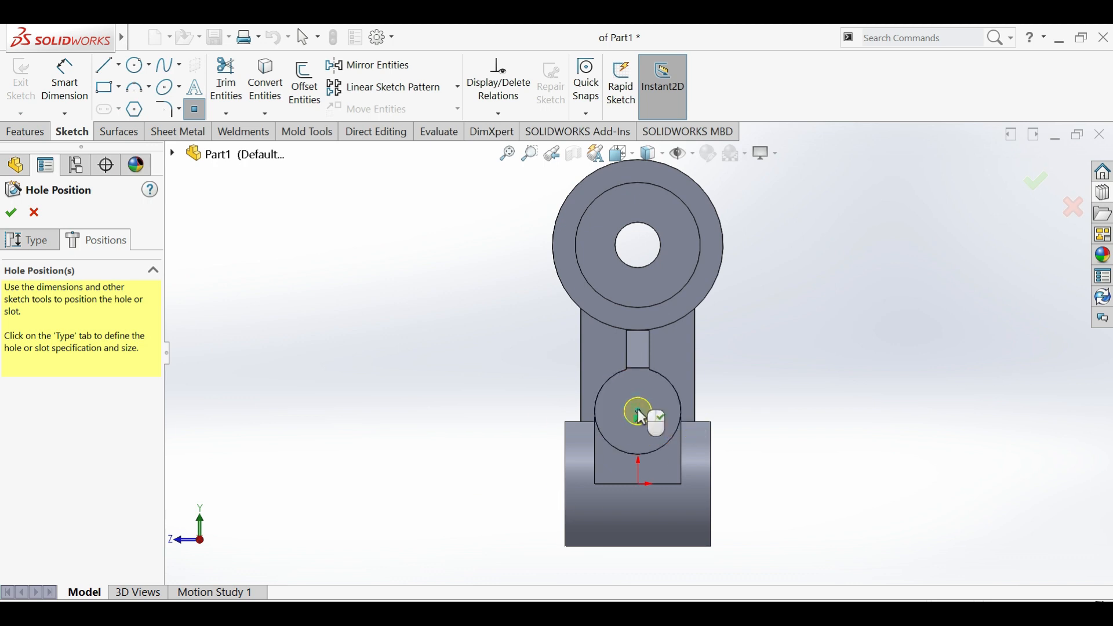
pyautogui.click(10, 214)
# Start a sketch on the flat end face of the large lower cylinder
pyautogui.moveTo(663, 445); pyautogui.dragTo(718, 347, button='middle')
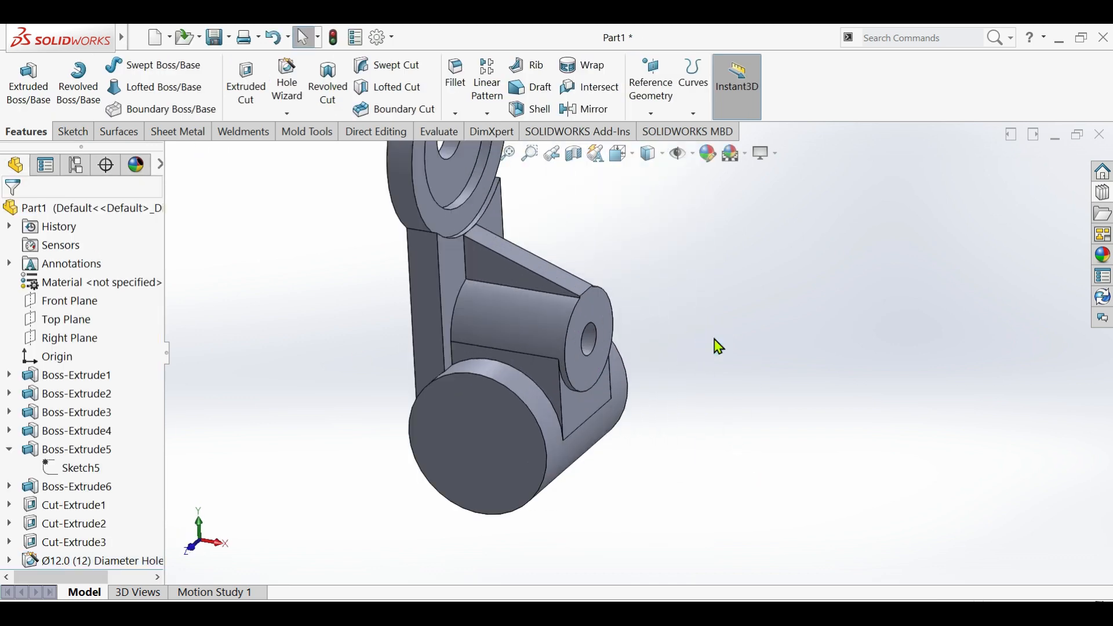
pyautogui.click(482, 424)
pyautogui.click(542, 385)
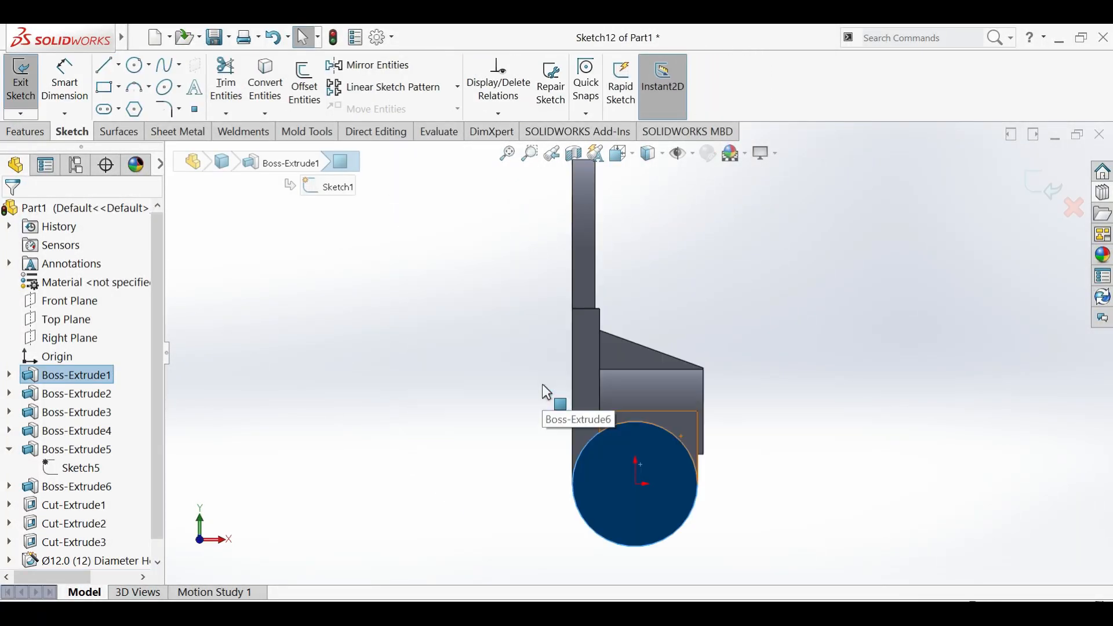
# Draw a circle centred on the origin on the cylinder's end face and dimension its diameter as 35 mm
pyautogui.click(139, 67)
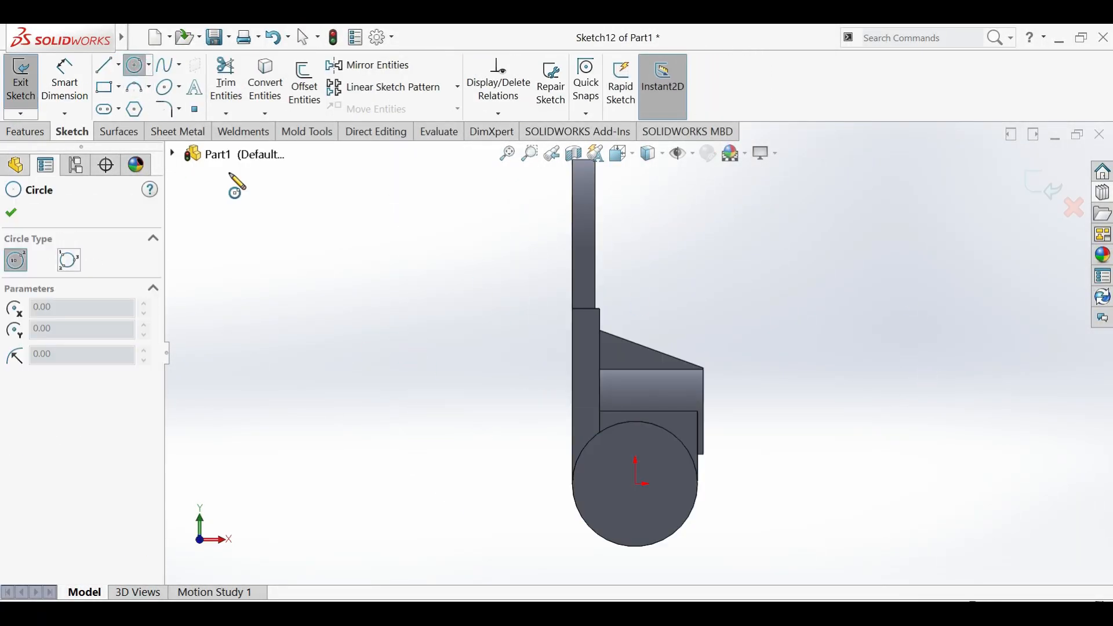
pyautogui.click(636, 484)
pyautogui.click(660, 451)
pyautogui.click(60, 85)
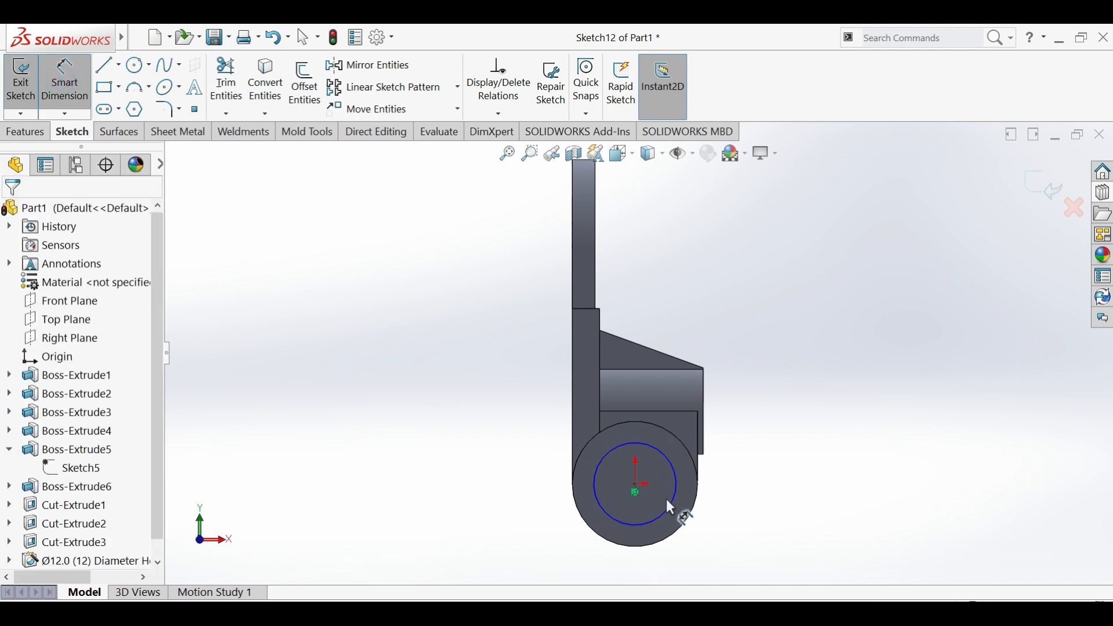
pyautogui.click(668, 507)
pyautogui.click(748, 571)
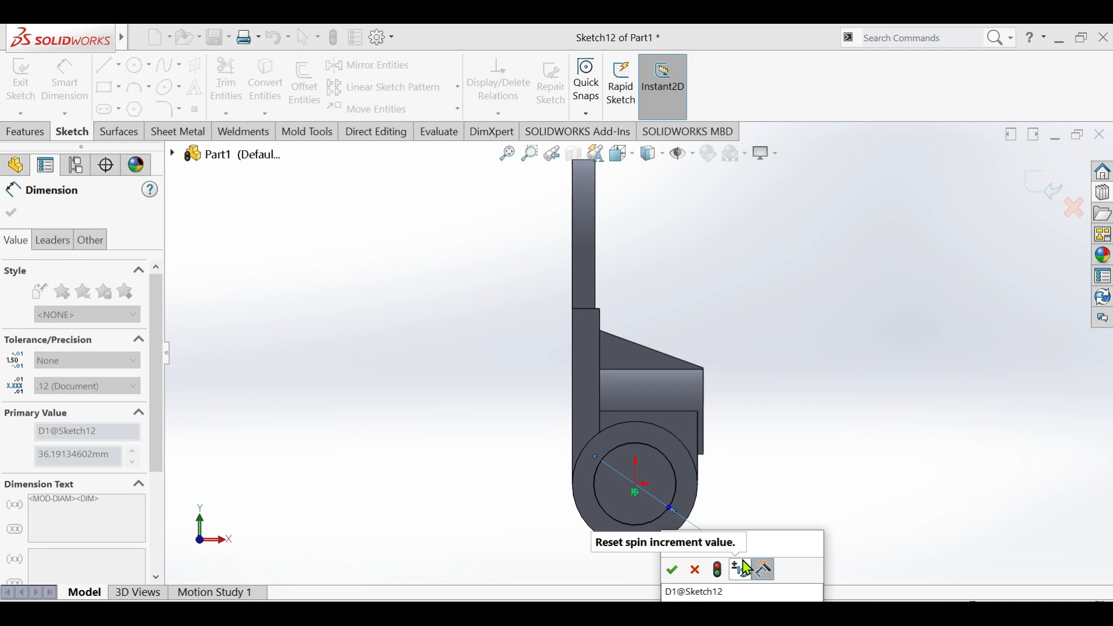
pyautogui.write('35')
pyautogui.press('Return')
# Cut the 35 mm circle all the way through the large cylinder
pyautogui.click(24, 132)
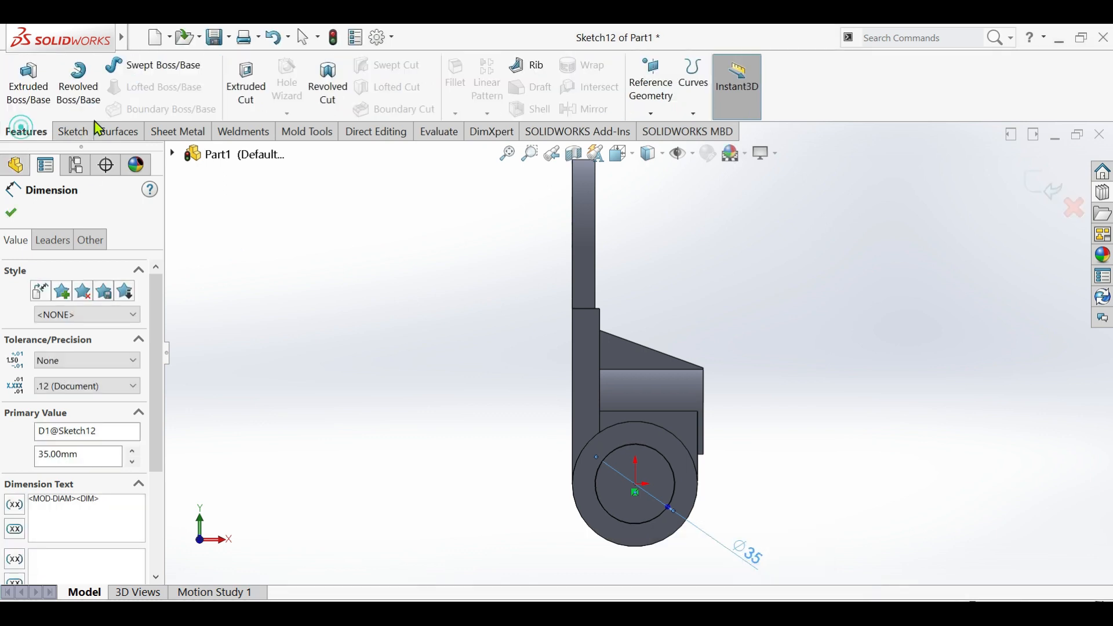
pyautogui.click(87, 302)
pyautogui.click(89, 341)
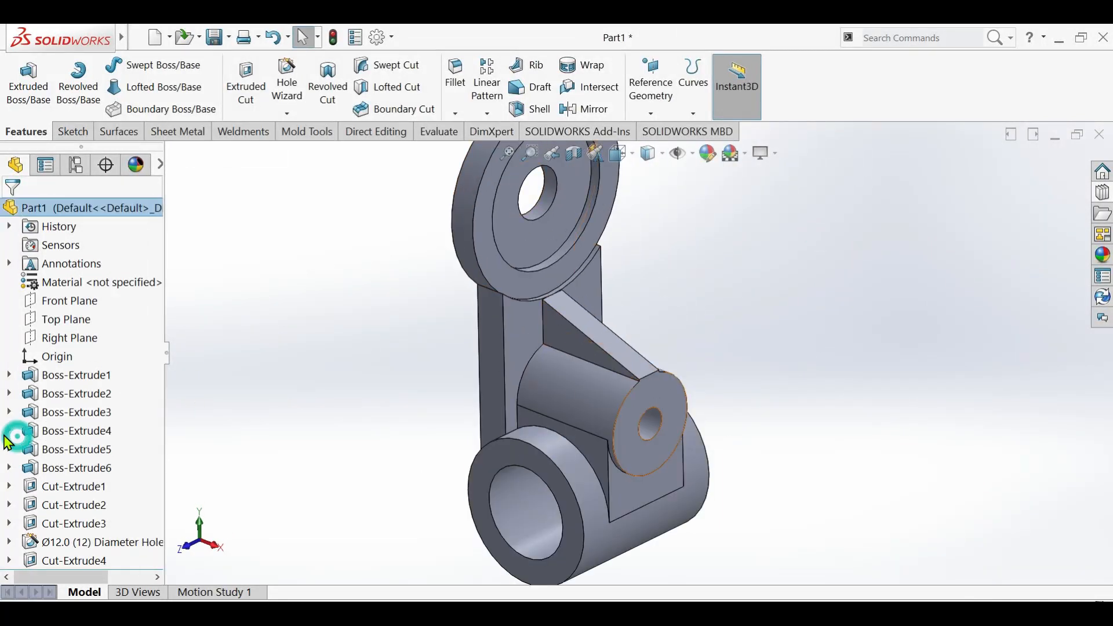
# Start a sketch on the Front Plane and display the model with hidden lines visible
pyautogui.click(56, 301)
pyautogui.scroll(4, 626, 343)
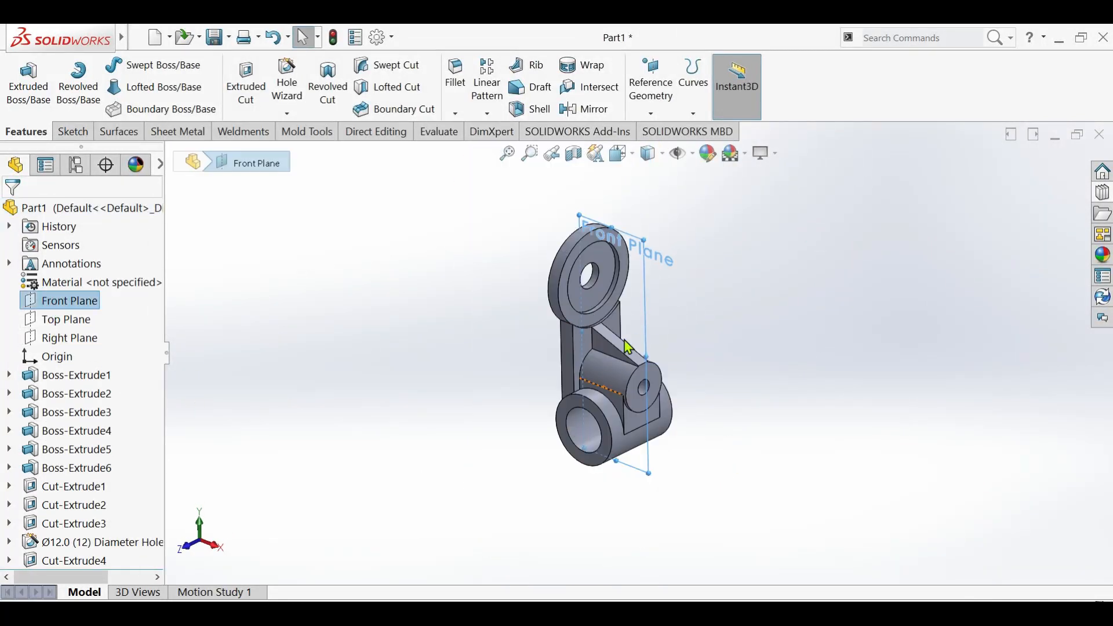
pyautogui.moveTo(624, 341); pyautogui.dragTo(601, 316, button='middle')
pyautogui.click(73, 131)
pyautogui.click(20, 81)
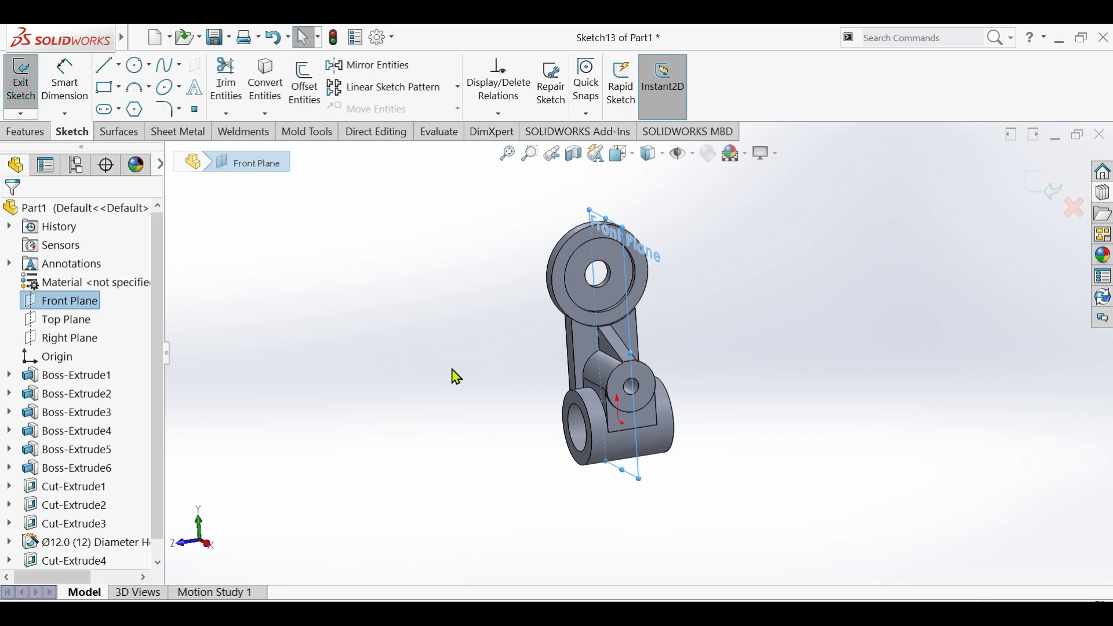
pyautogui.click(652, 153)
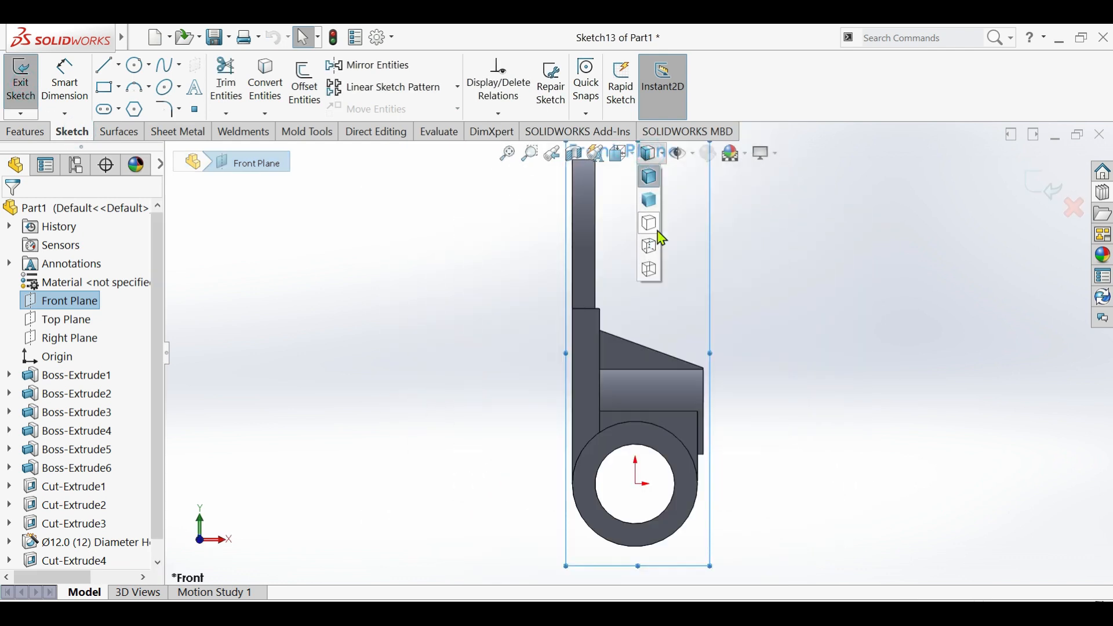
pyautogui.click(657, 241)
# Draw a circle centred on the origin around the cylinder's bore and dimension its diameter as 40 mm
pyautogui.scroll(-3, 713, 453)
pyautogui.click(104, 89)
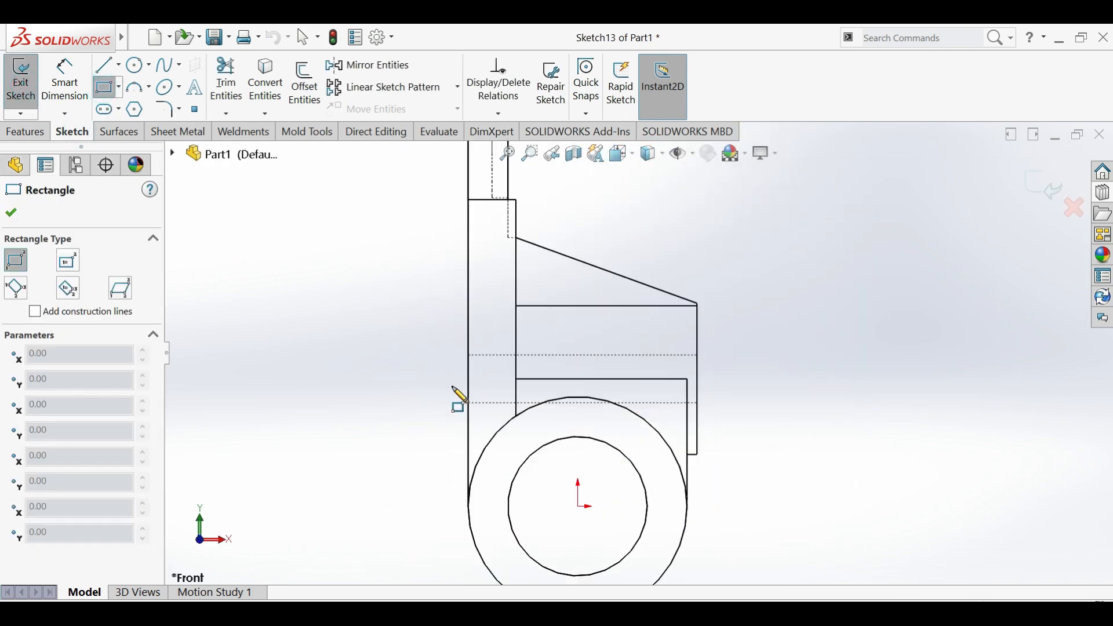
pyautogui.click(137, 65)
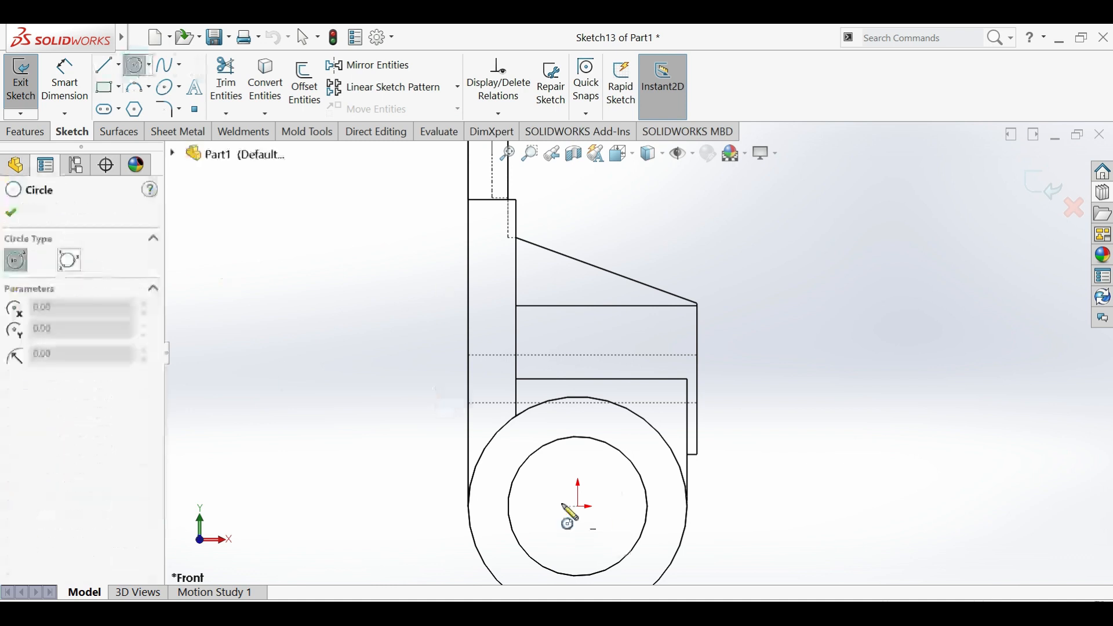
pyautogui.click(578, 506)
pyautogui.click(627, 440)
pyautogui.click(64, 81)
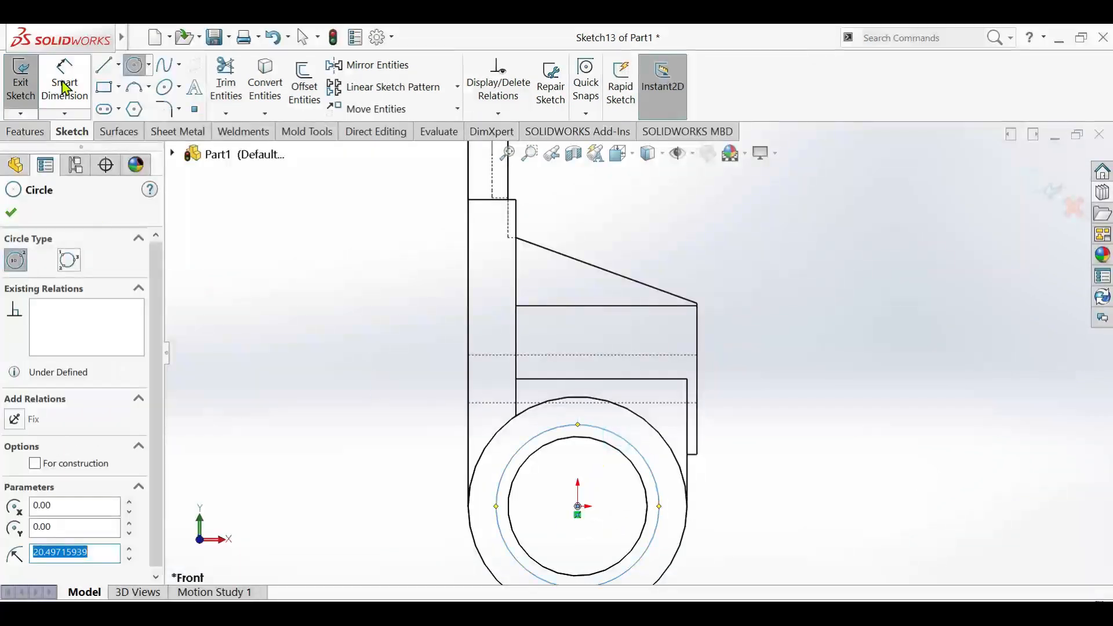
pyautogui.click(514, 561)
pyautogui.click(422, 514)
pyautogui.write('40')
pyautogui.press('Return')
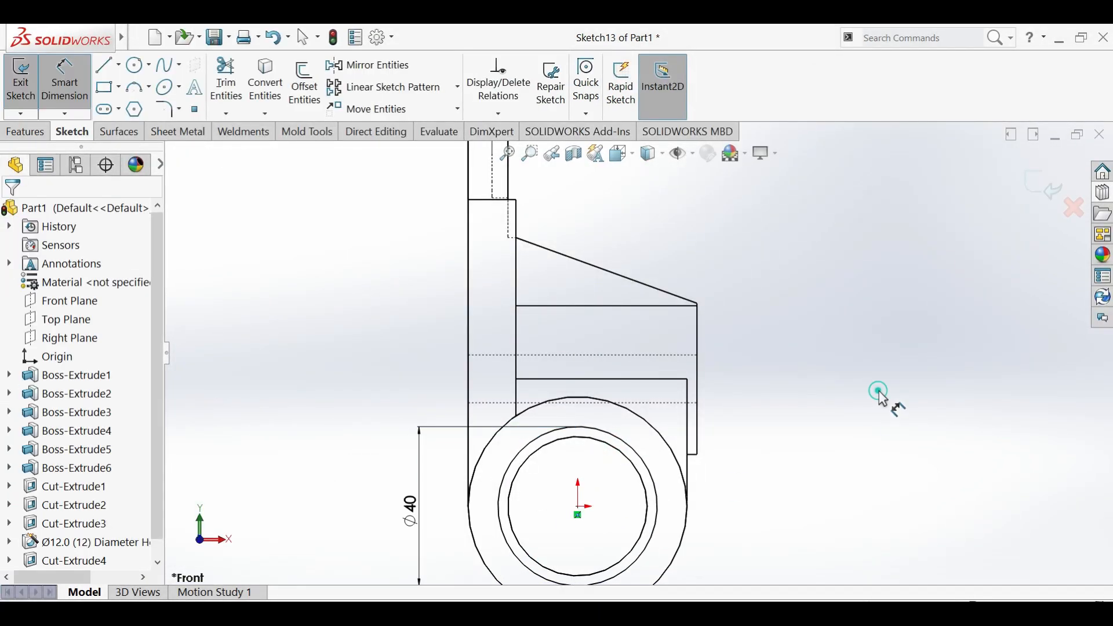
# Sketch three connected lines forming an open box about 36 mm tall above the 40 mm circle, and display the model shaded with edges
pyautogui.click(106, 65)
pyautogui.click(653, 480)
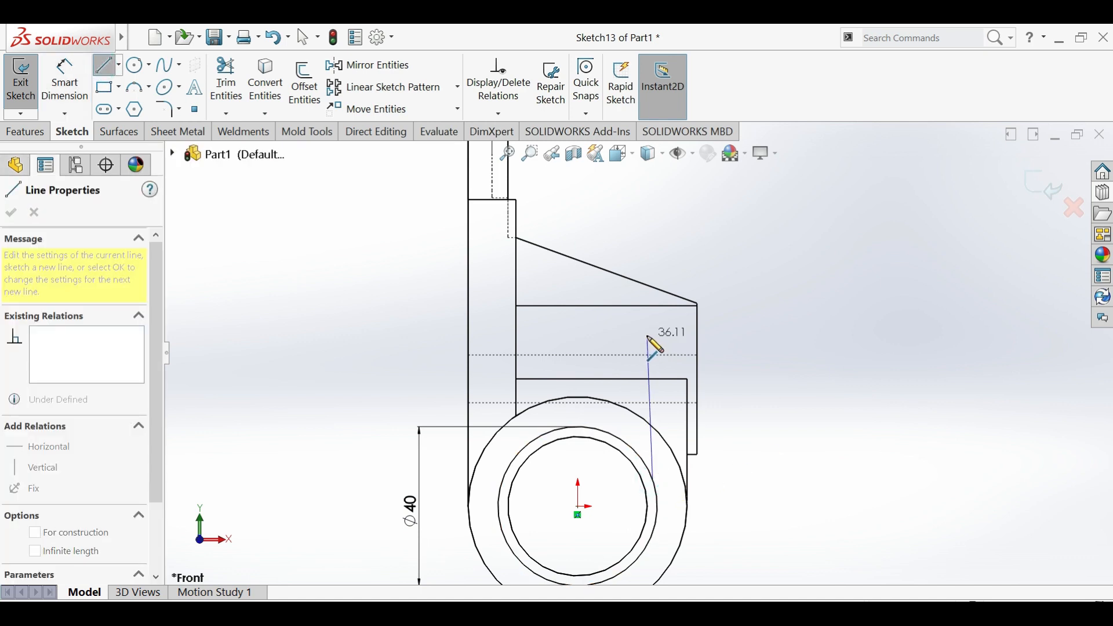
pyautogui.click(653, 336)
pyautogui.click(533, 337)
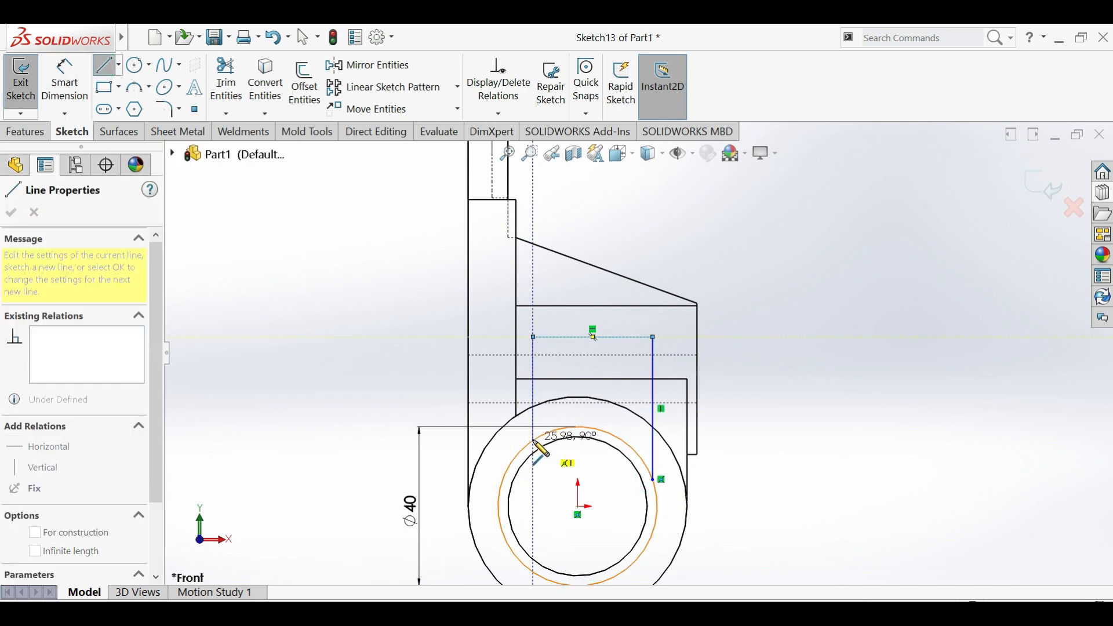
pyautogui.click(533, 441)
pyautogui.press('Escape')
pyautogui.click(648, 155)
pyautogui.click(648, 181)
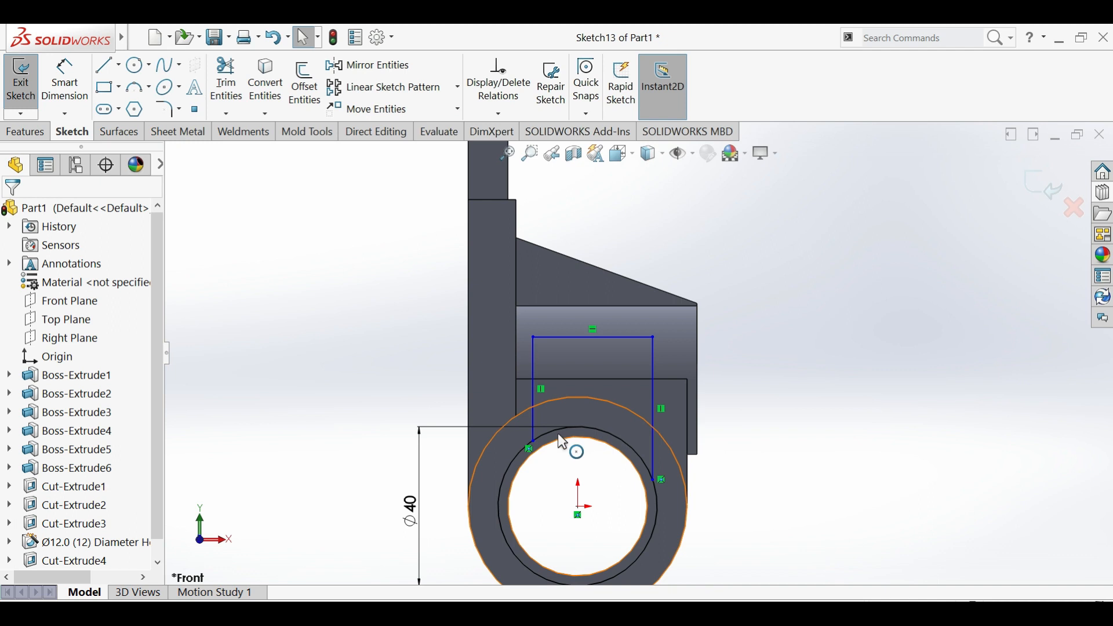
pyautogui.click(64, 93)
pyautogui.press('Escape')
pyautogui.moveTo(716, 450); pyautogui.dragTo(638, 516)
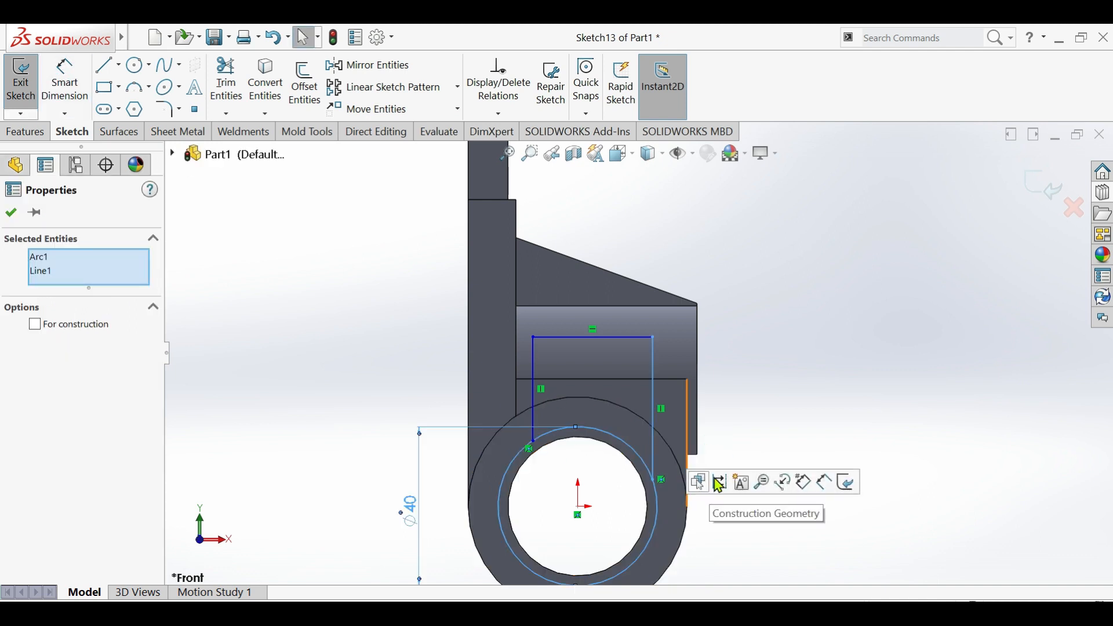
pyautogui.click(800, 400)
pyautogui.moveTo(759, 430); pyautogui.dragTo(640, 532)
pyautogui.click(780, 380)
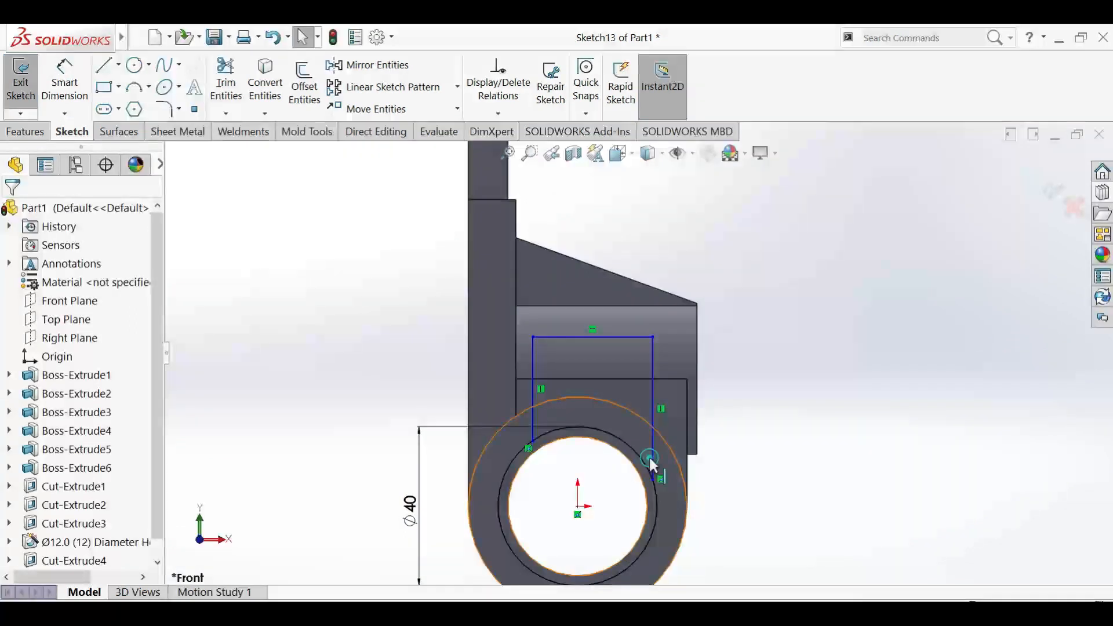
# Make the right vertical line tangent to the 40 mm circle and display the model with hidden lines visible
pyautogui.click(650, 468)
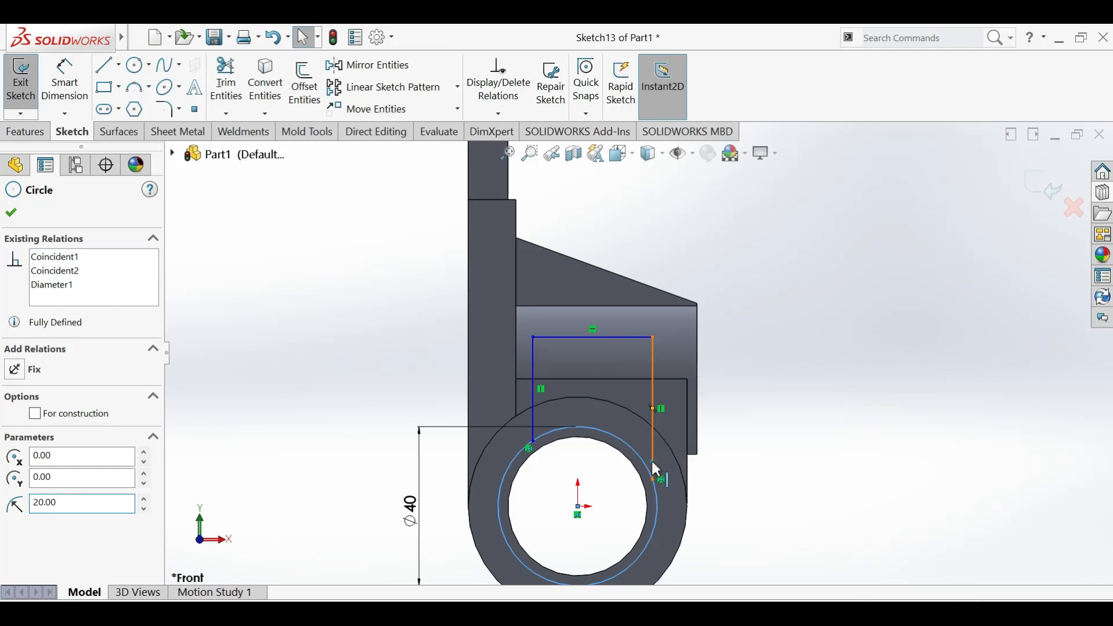
pyautogui.keyDown('ctrl'); pyautogui.click(651, 458); pyautogui.keyUp('ctrl')
pyautogui.click(693, 425)
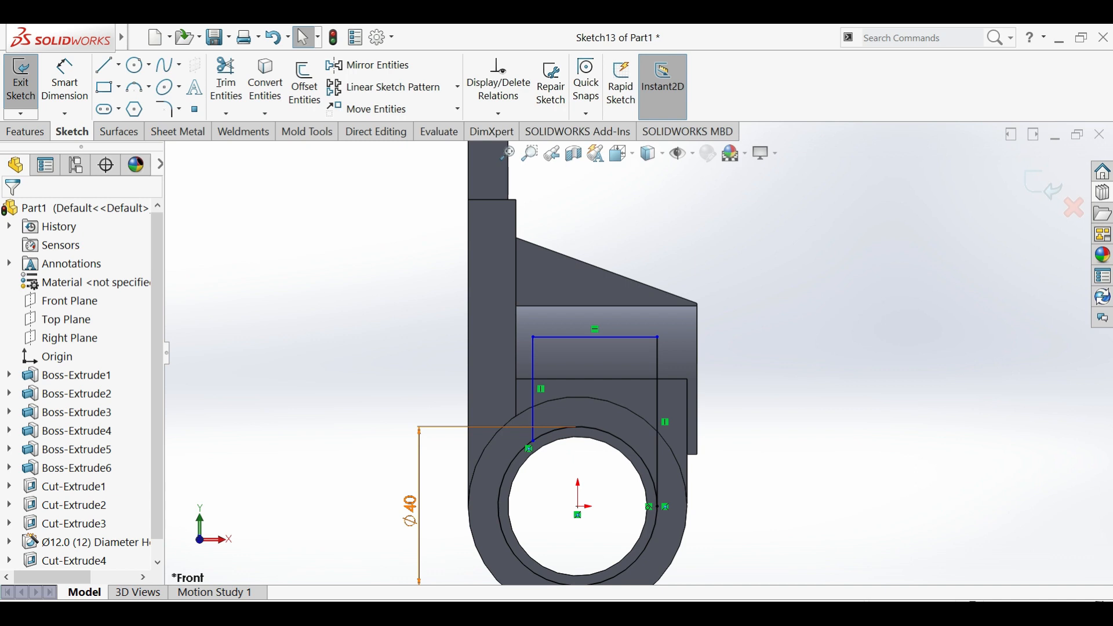
pyautogui.click(653, 157)
pyautogui.click(652, 246)
pyautogui.click(118, 65)
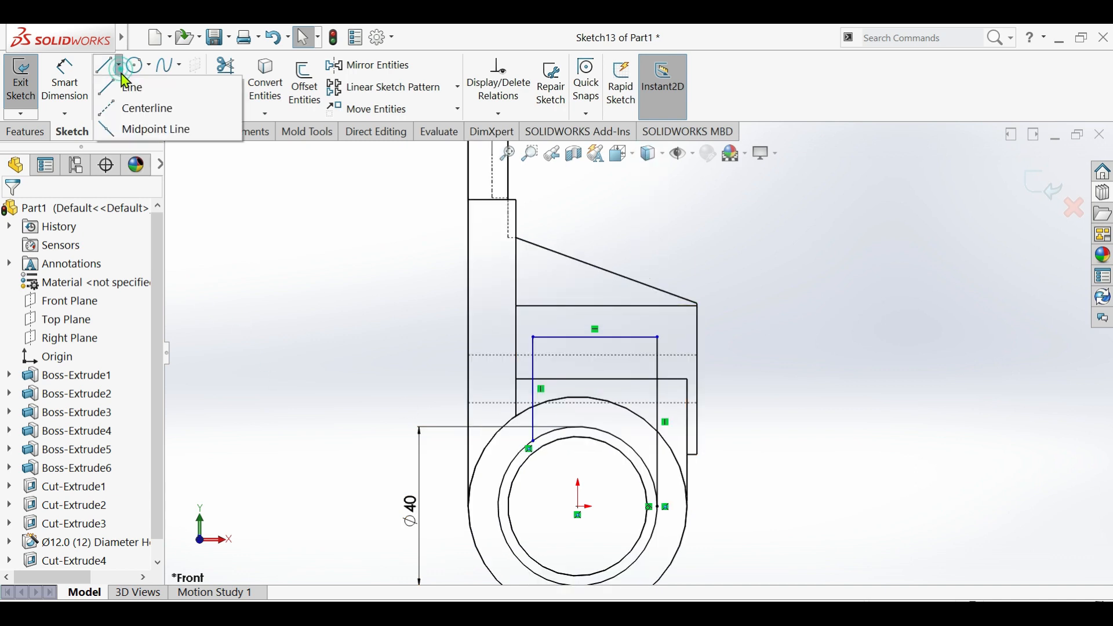
pyautogui.click(127, 86)
pyautogui.moveTo(697, 380); pyautogui.dragTo(432, 380)
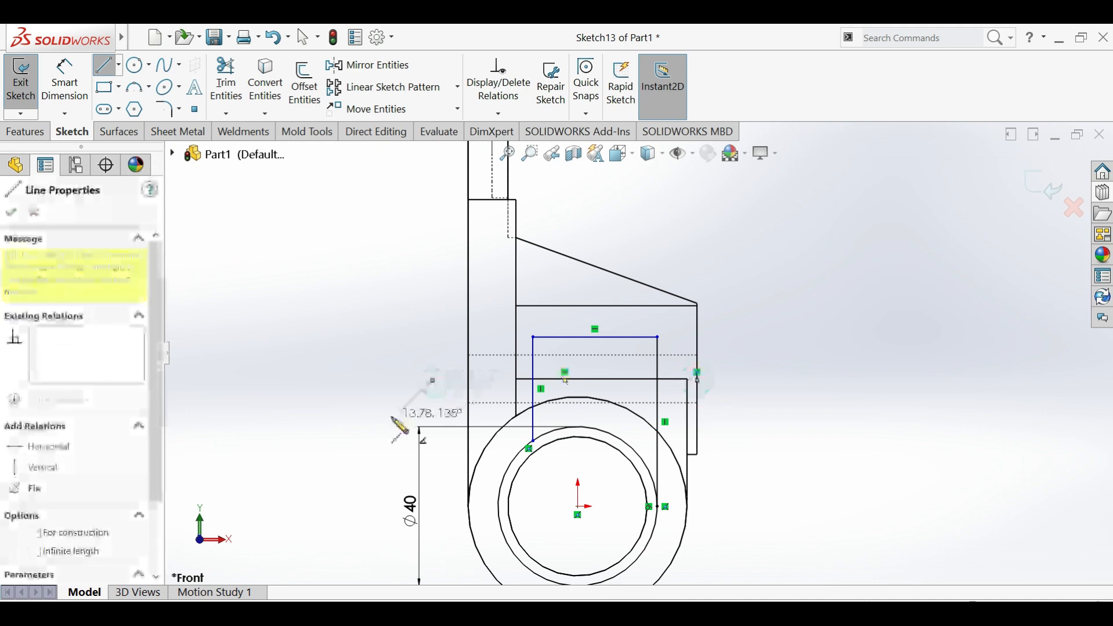
pyautogui.press('Escape')
pyautogui.click(675, 382)
pyautogui.press('Delete')
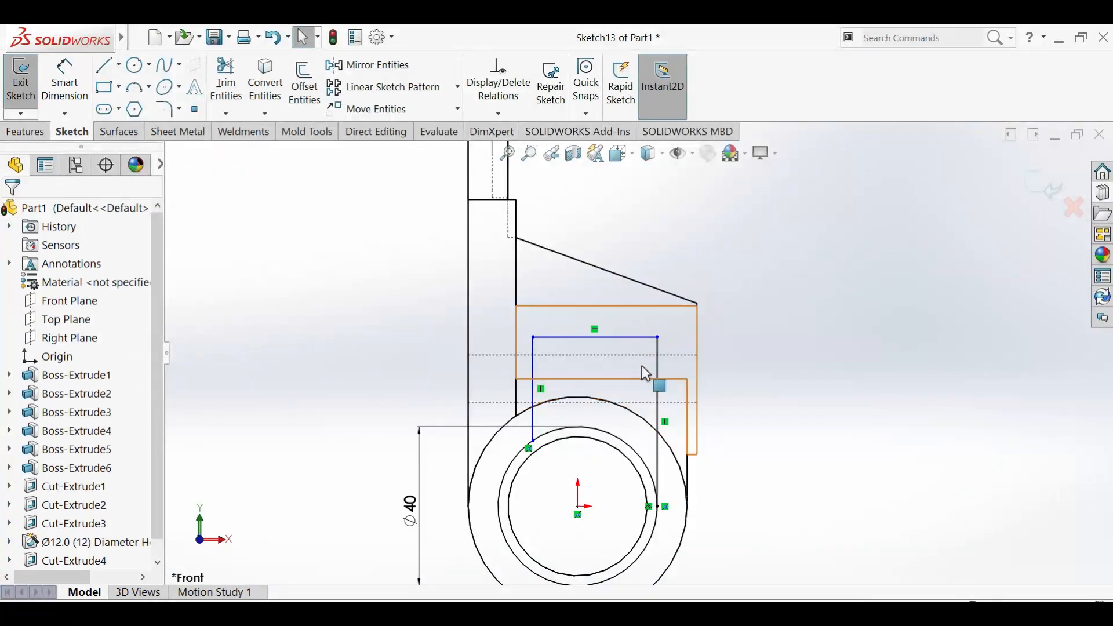
# Lower the open box's top line and dimension its height from the 40 mm circle's centre as 32 mm
pyautogui.scroll(-4, 642, 368)
pyautogui.moveTo(622, 304); pyautogui.dragTo(593, 379)
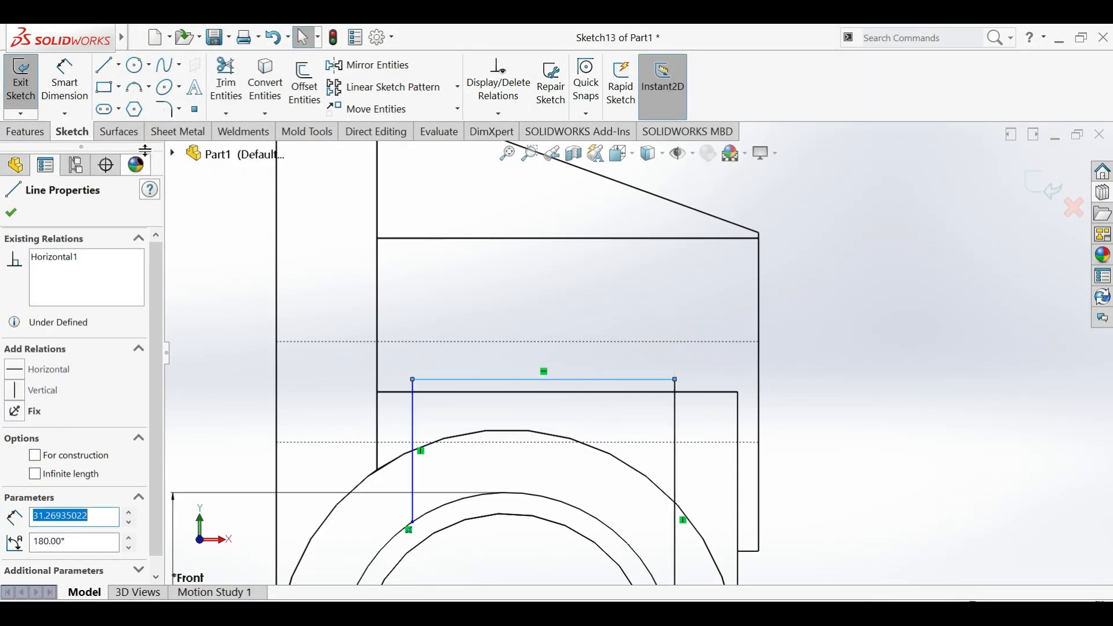
pyautogui.click(64, 86)
pyautogui.scroll(4, 677, 424)
pyautogui.click(652, 517)
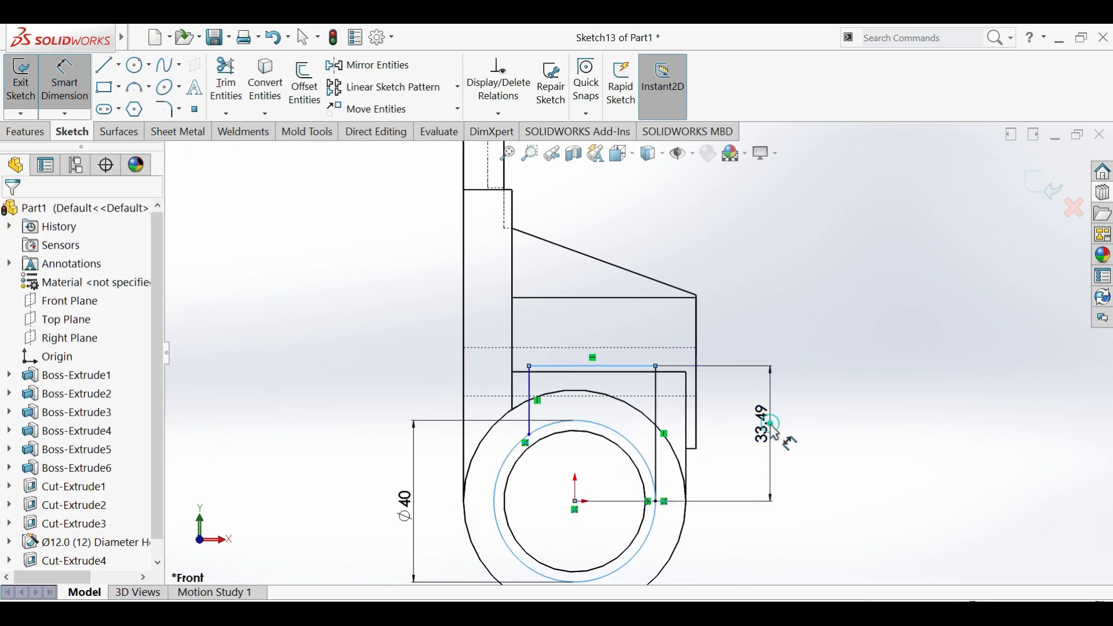
pyautogui.click(770, 425)
pyautogui.write('32')
pyautogui.press('Return')
pyautogui.click(822, 443)
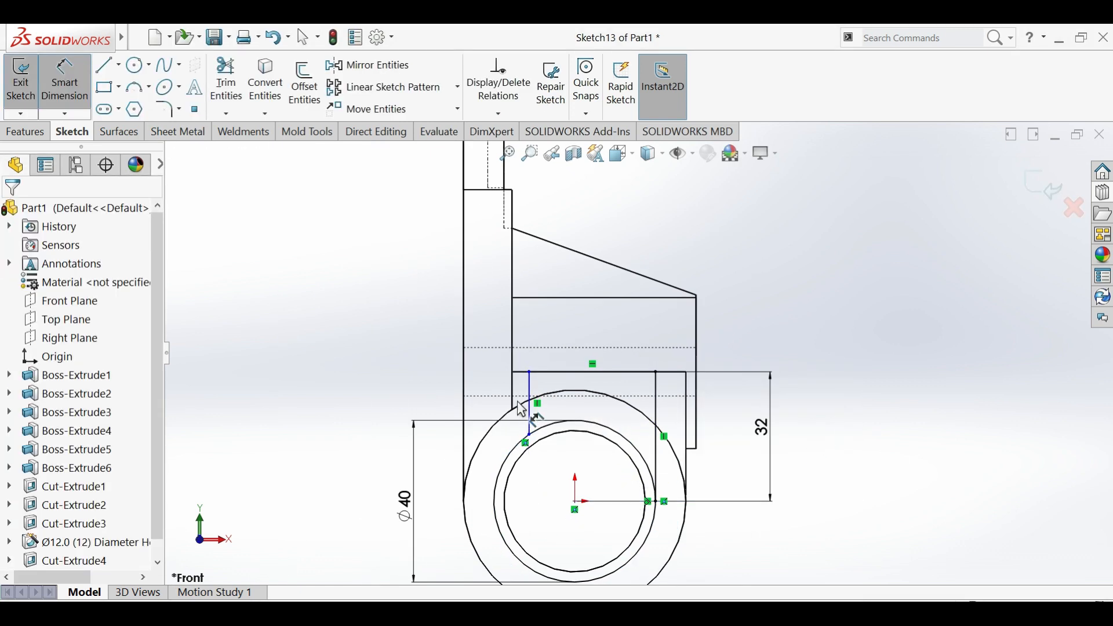
# Dimension the box's left vertical line 12 mm from the plate's outer edge
pyautogui.click(532, 402)
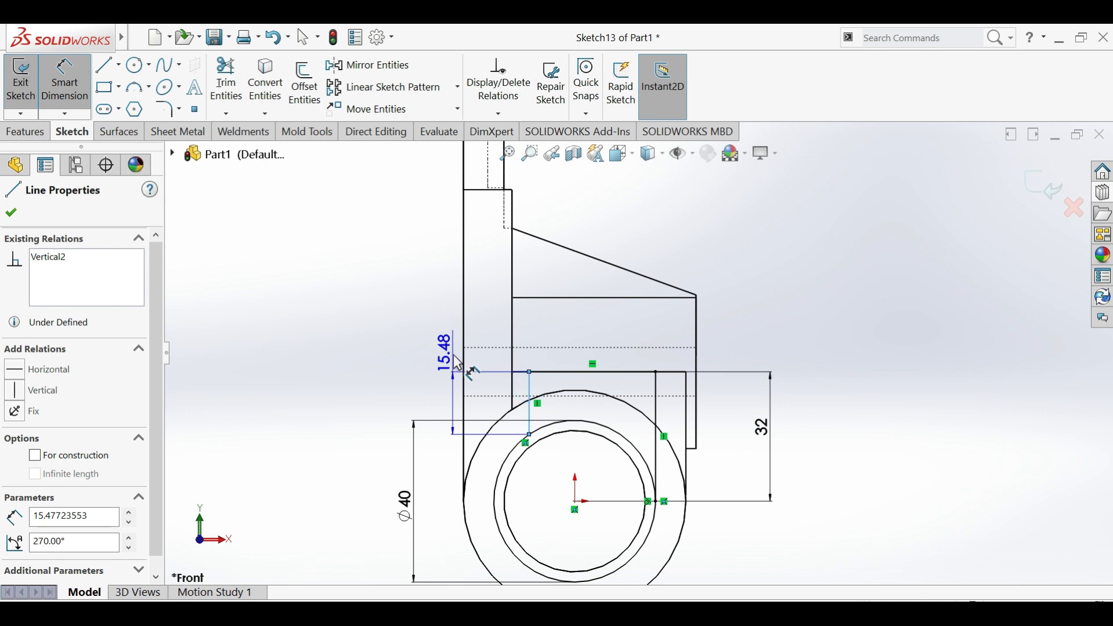
pyautogui.click(418, 331)
pyautogui.write('12')
pyautogui.press('Return')
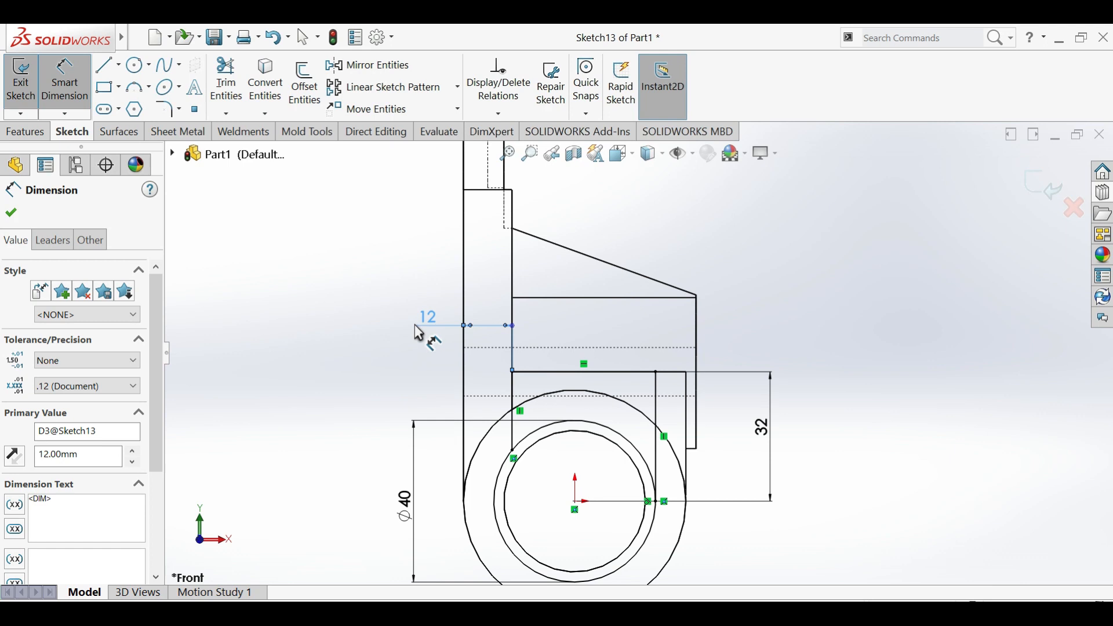
# Cut-extrude the box and circle regions of the sketch with a Mid Plane depth of 24 mm
pyautogui.click(25, 132)
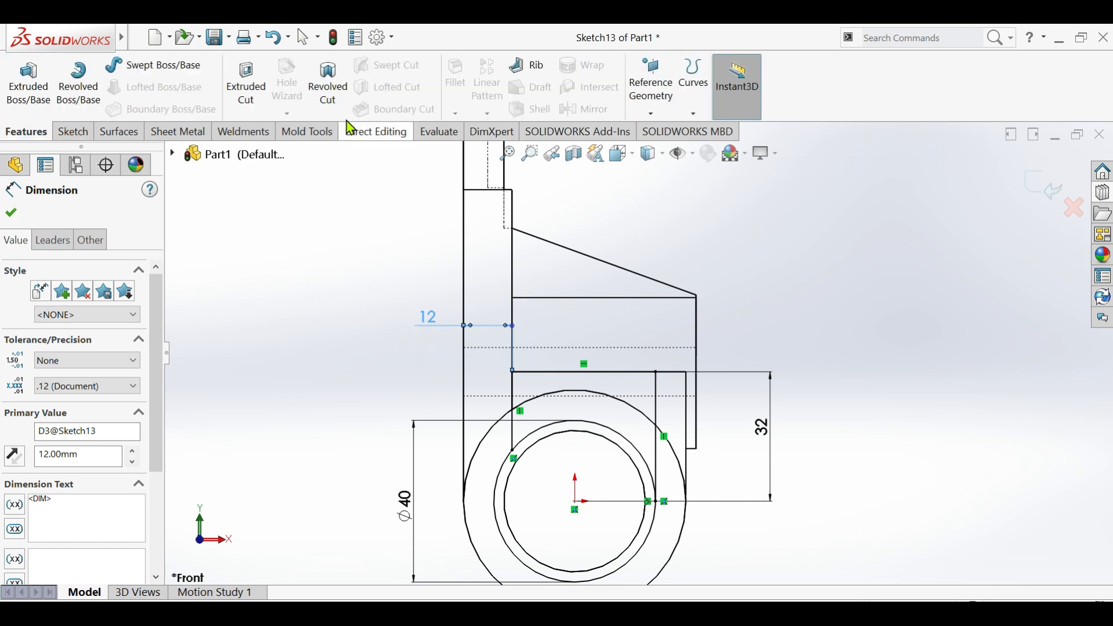
pyautogui.click(247, 87)
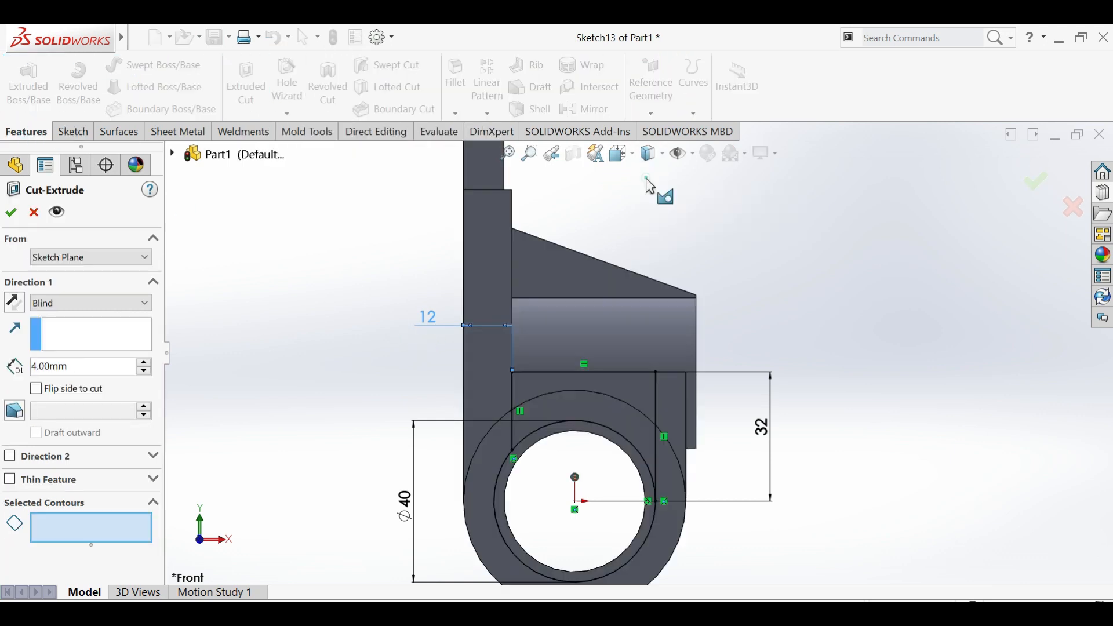
pyautogui.click(624, 389)
pyautogui.click(664, 298)
pyautogui.moveTo(664, 297); pyautogui.dragTo(367, 455, button='middle')
pyautogui.click(90, 302)
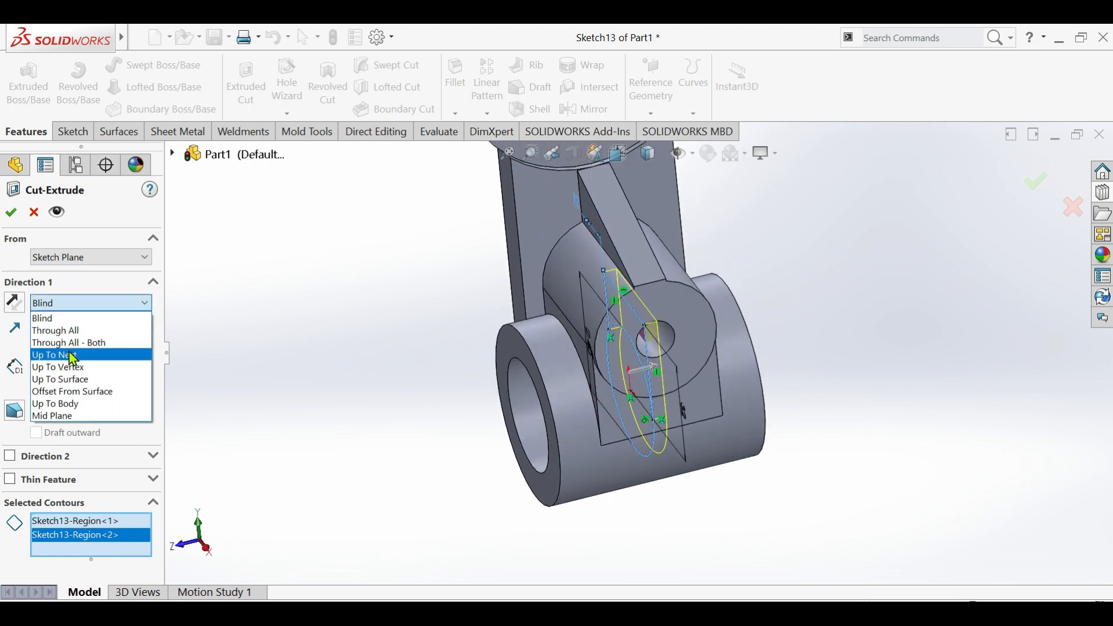
pyautogui.click(74, 416)
pyautogui.write('24.00mm')
pyautogui.press('Return')
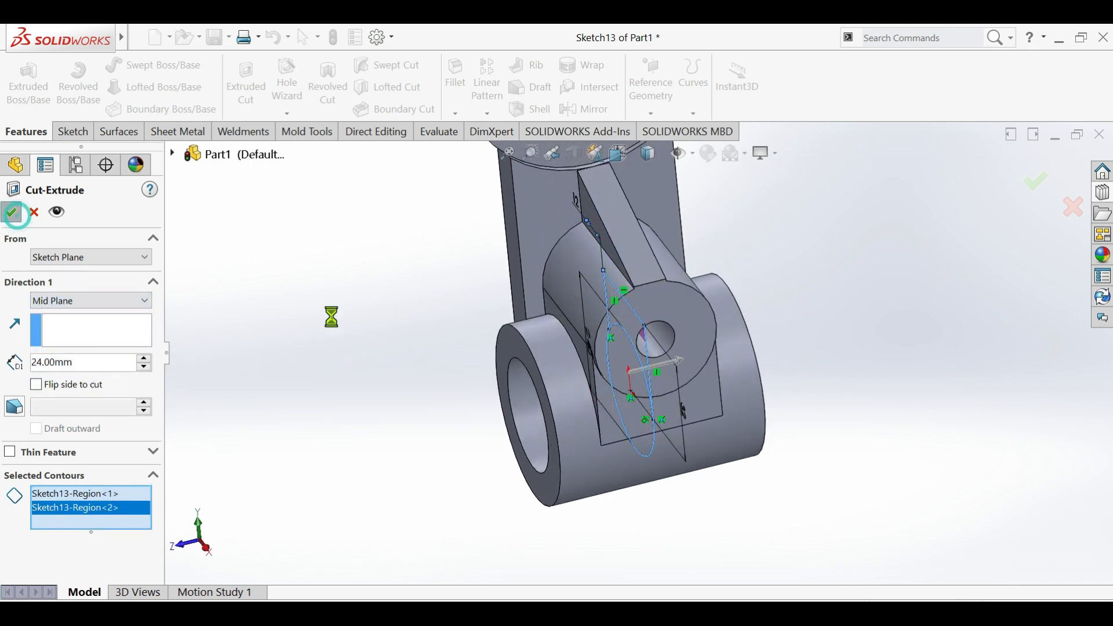
# Start a sketch on the back face of the round-headed plate, on the side facing away from the boss
pyautogui.scroll(3, 654, 330)
pyautogui.scroll(-3, 656, 325)
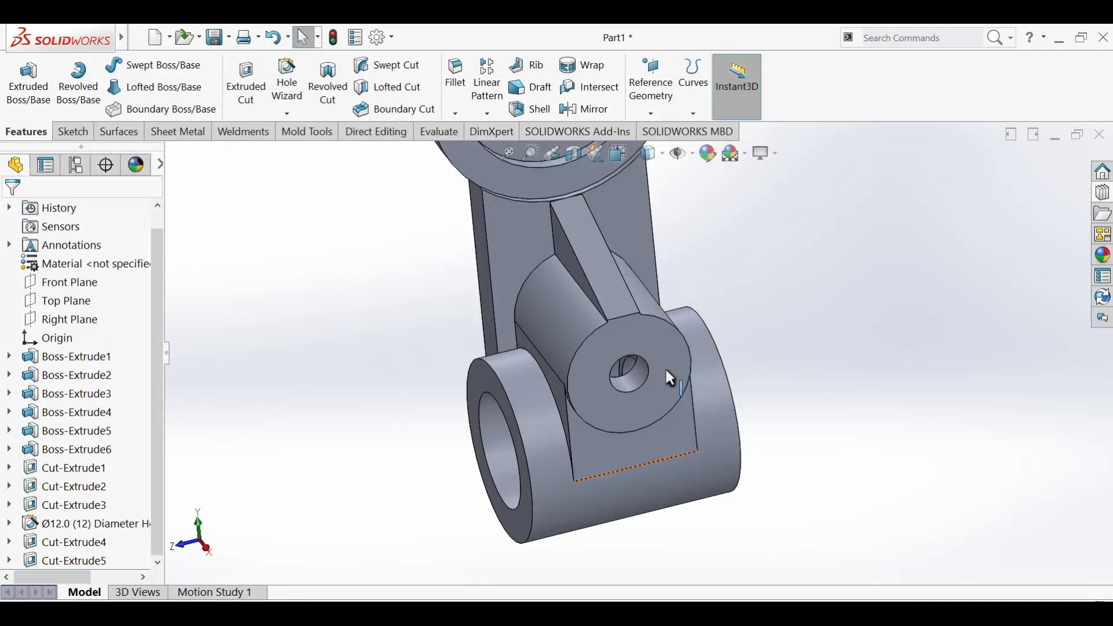
pyautogui.scroll(4, 662, 373)
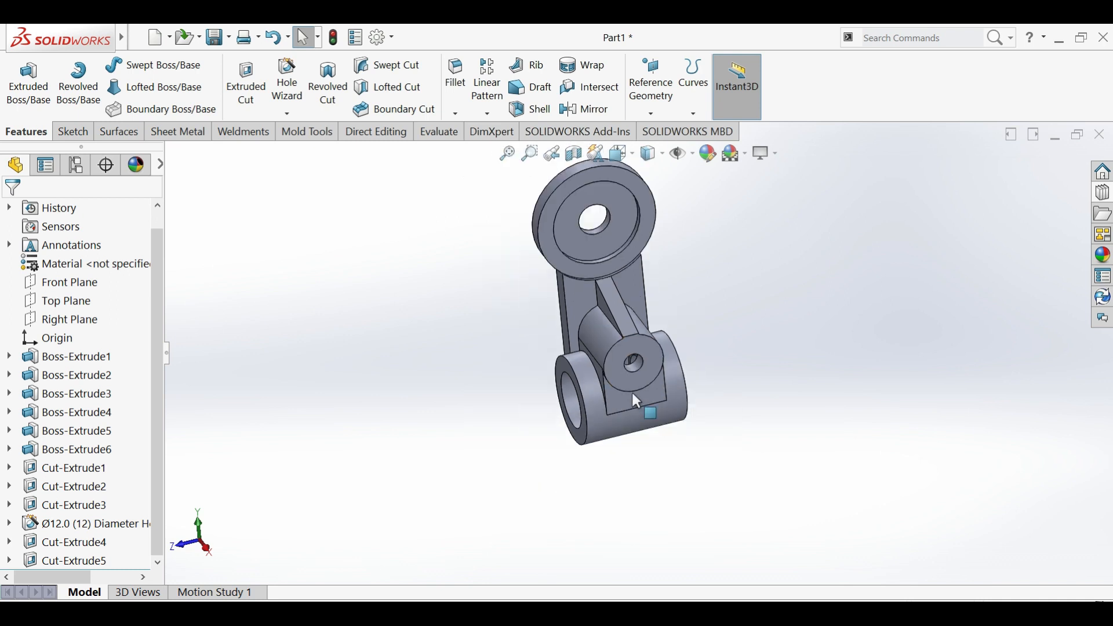
pyautogui.scroll(-4, 632, 392)
pyautogui.moveTo(632, 364); pyautogui.dragTo(776, 265, button='middle')
pyautogui.click(494, 389)
pyautogui.click(548, 350)
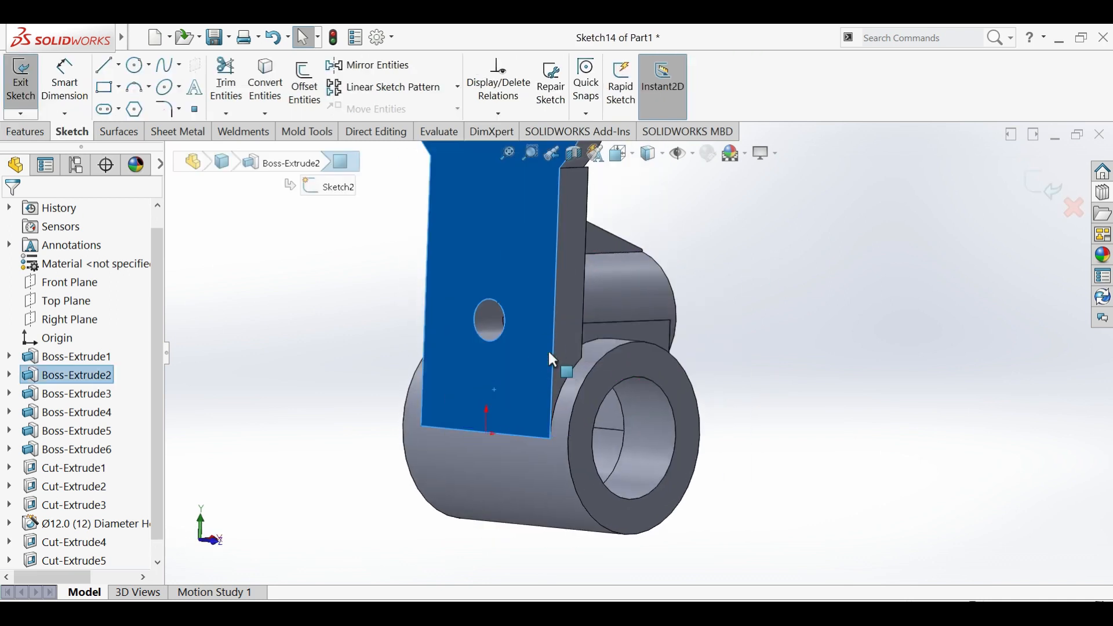
# Draw a circle concentric with the plate's lower small hole and dimension its diameter as 24 mm
pyautogui.click(139, 67)
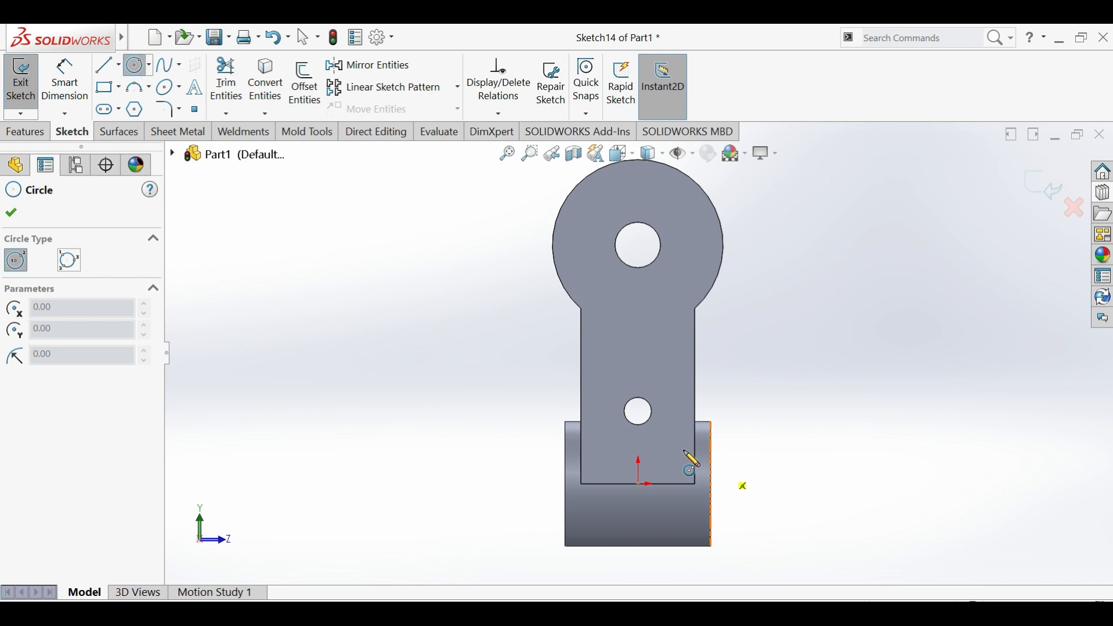
pyautogui.click(638, 411)
pyautogui.click(664, 385)
pyautogui.click(66, 83)
pyautogui.click(665, 387)
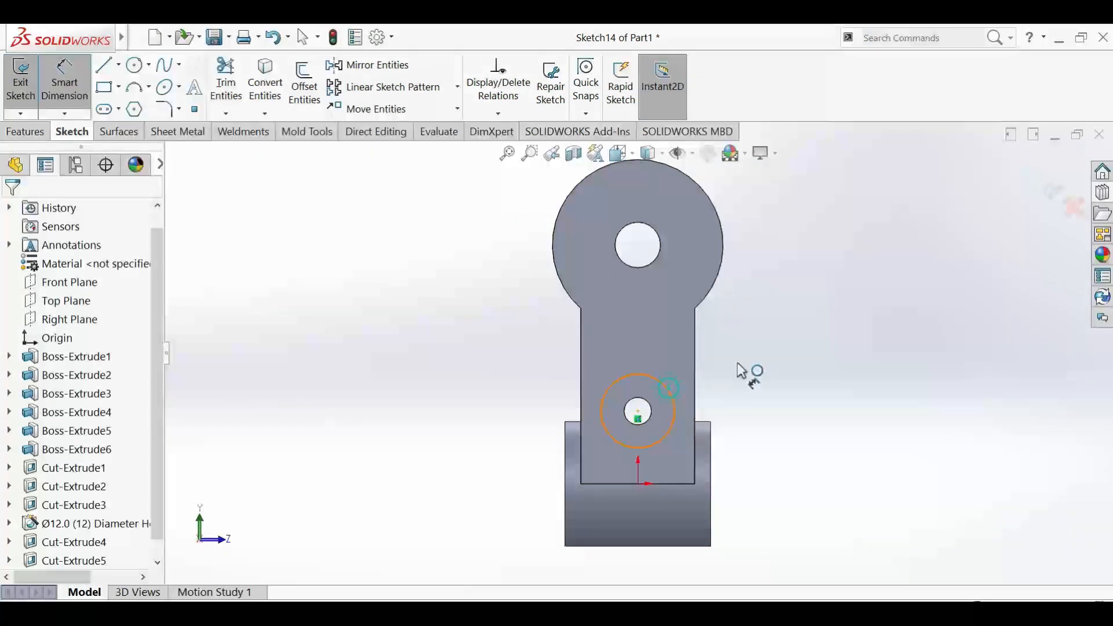
pyautogui.click(745, 366)
pyautogui.write('24')
pyautogui.press('Return')
# Try to cut-extrude the 24 mm circle from the cavity's inner wall face nearest the plate up to the opposite inner wall face
pyautogui.click(19, 132)
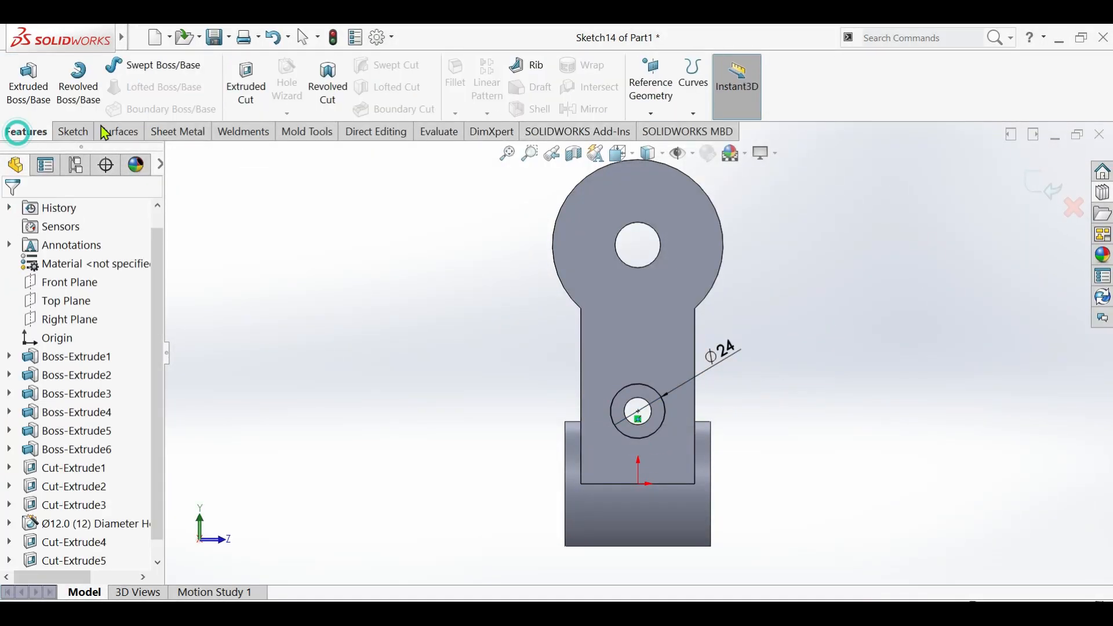
pyautogui.click(246, 81)
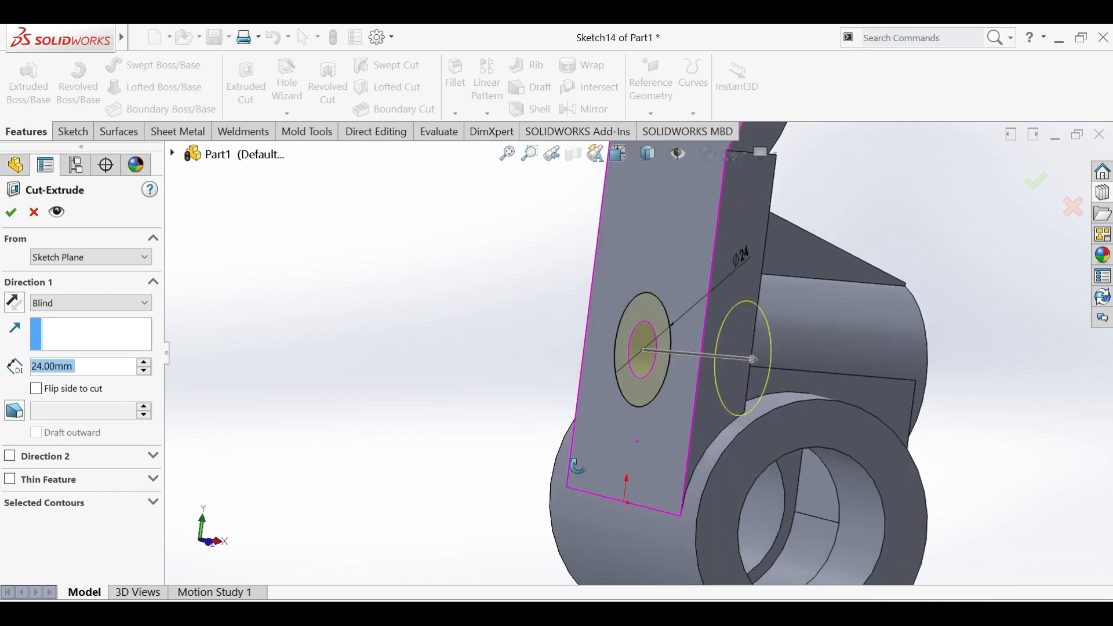
pyautogui.click(128, 257)
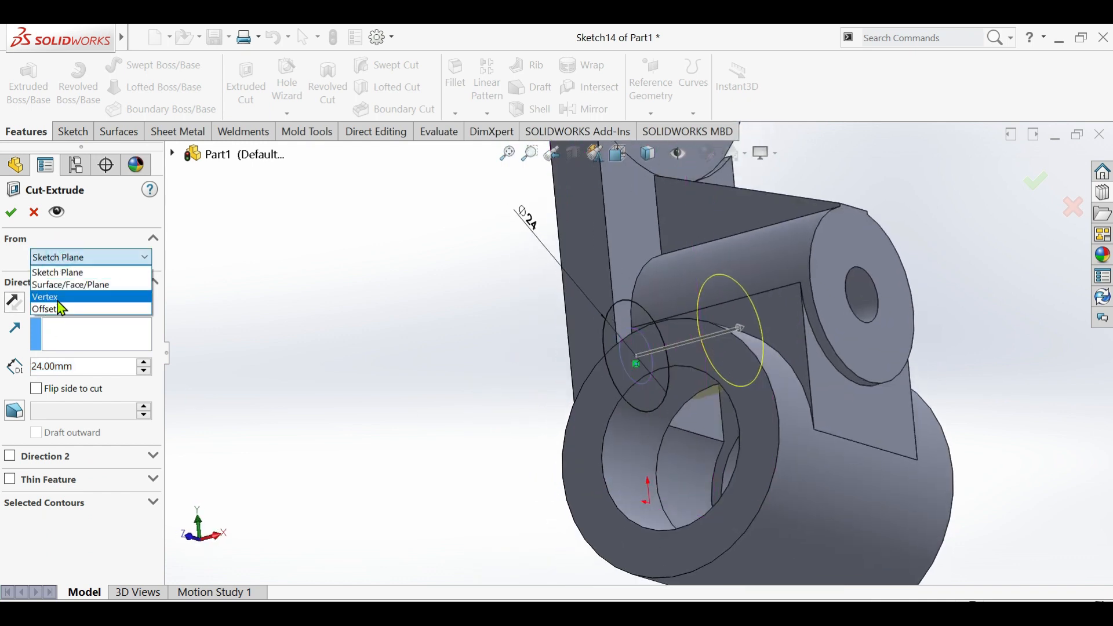
pyautogui.click(71, 283)
pyautogui.click(696, 405)
pyautogui.click(55, 329)
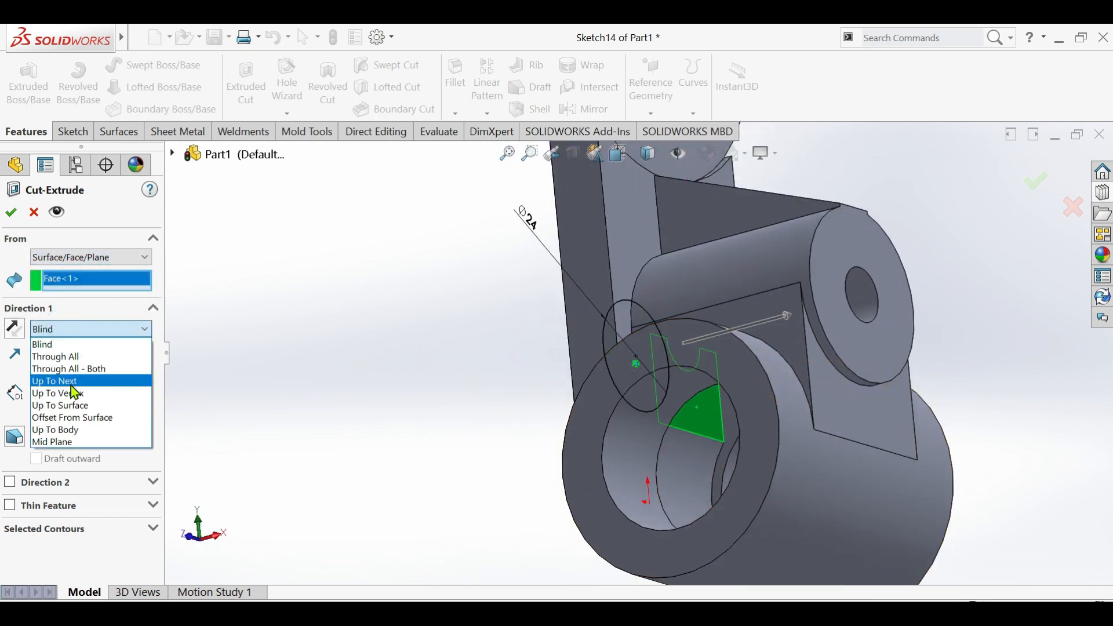
pyautogui.click(80, 403)
pyautogui.moveTo(655, 377); pyautogui.dragTo(832, 397, button='middle')
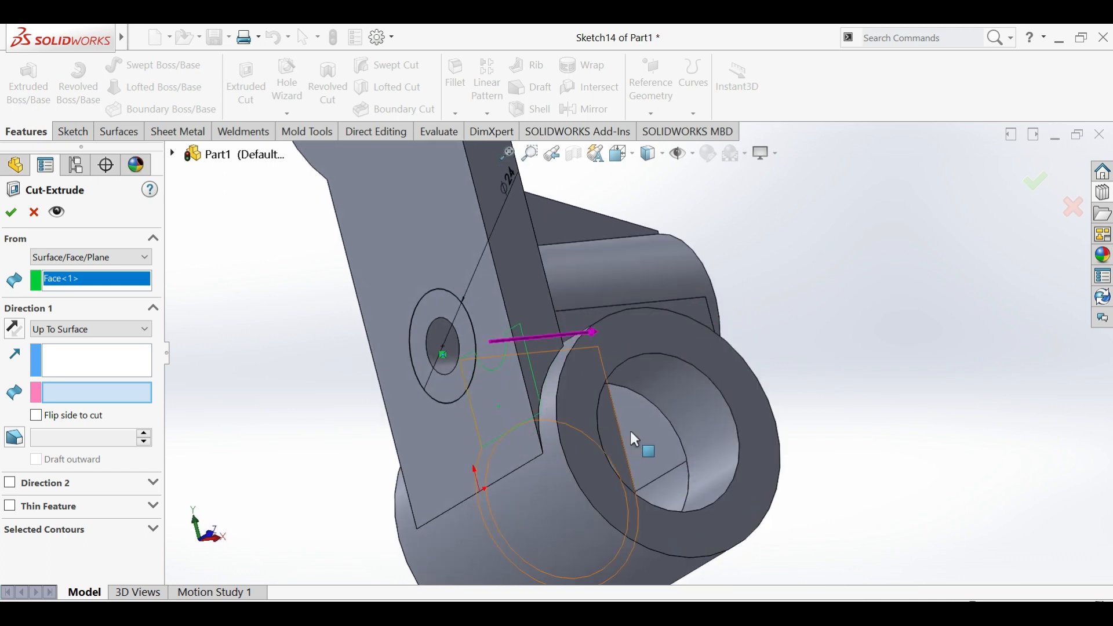
pyautogui.click(638, 430)
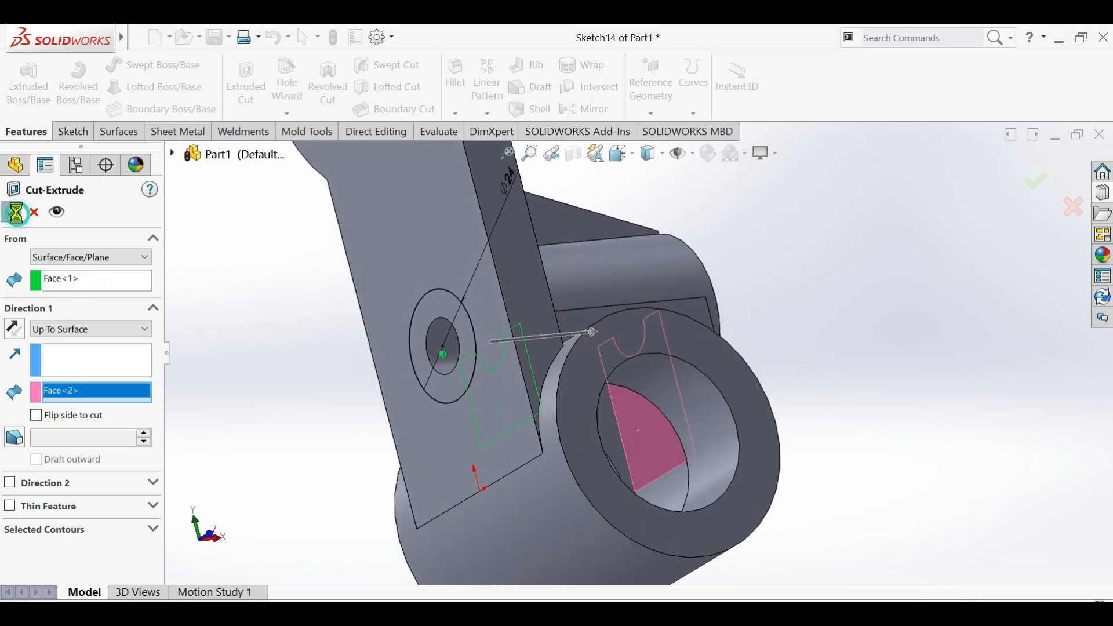
# Make the cut start at a 12 mm offset from the sketch plane, with the offset direction reversed into the part
pyautogui.moveTo(280, 392); pyautogui.dragTo(572, 308, button='middle')
pyautogui.click(90, 329)
pyautogui.click(58, 341)
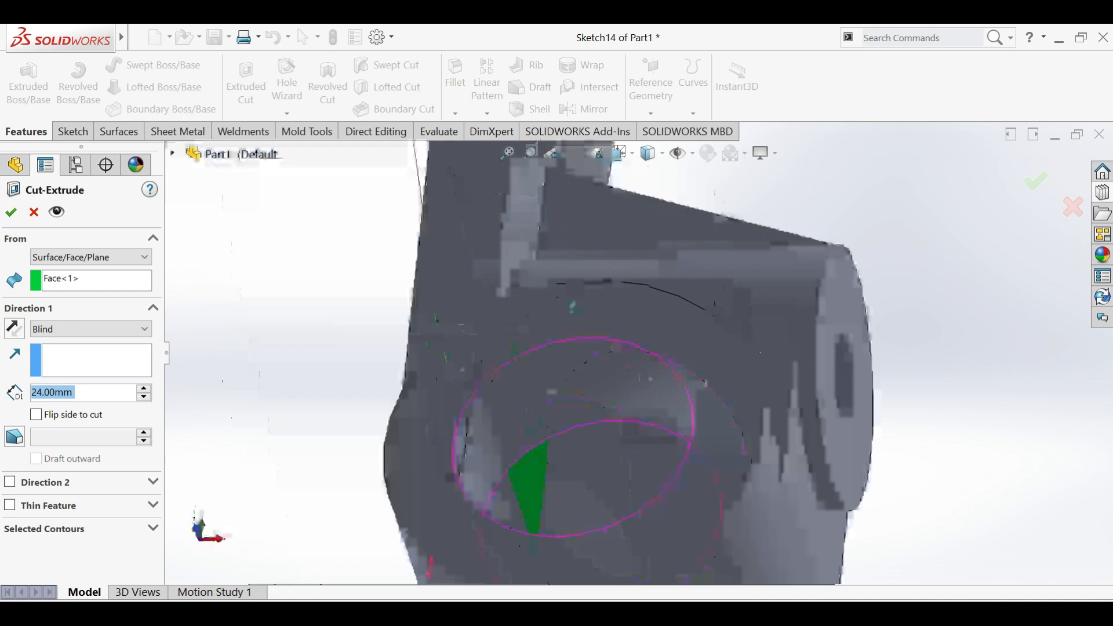
pyautogui.click(144, 388)
pyautogui.click(104, 256)
pyautogui.click(63, 305)
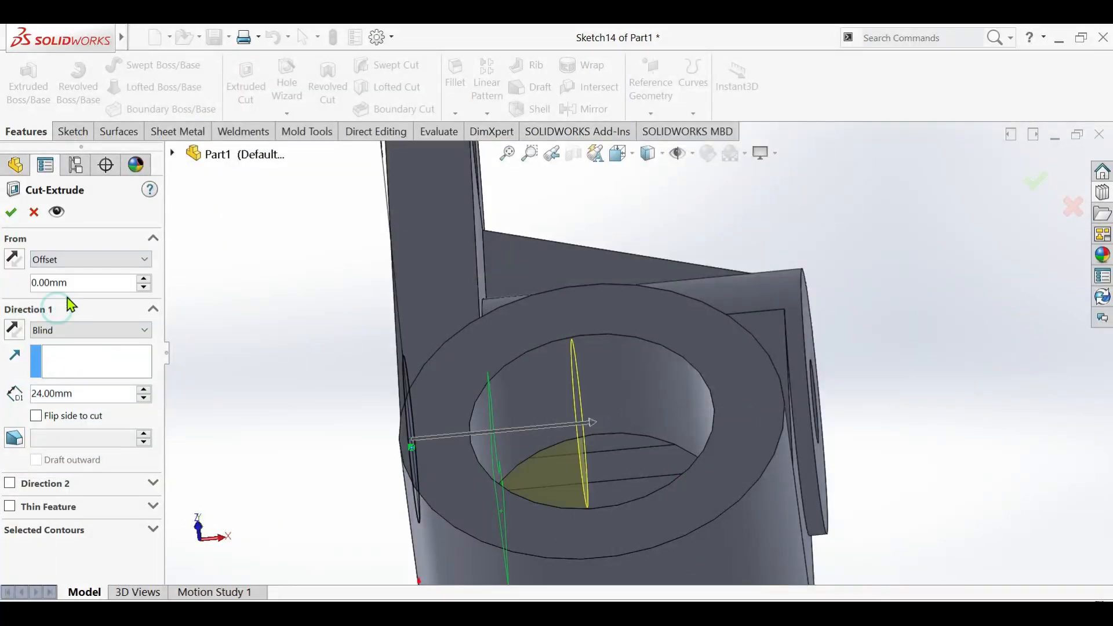
pyautogui.write('12')
pyautogui.press('Return')
pyautogui.click(14, 258)
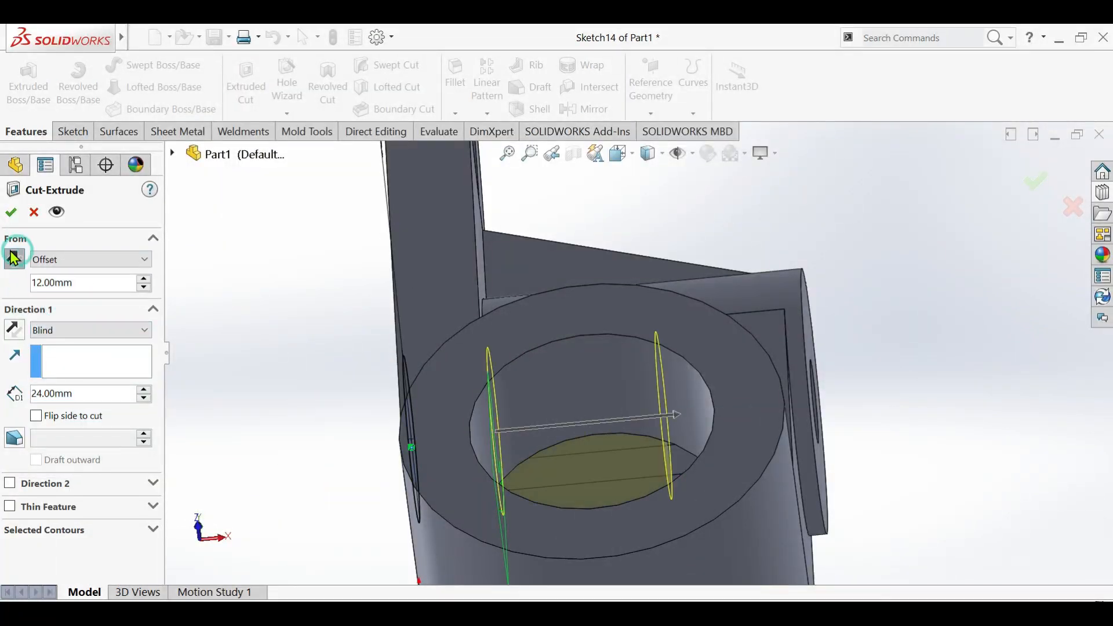
# End the cut at the cavity's far inner wall using Up To Surface and create it
pyautogui.scroll(1, 636, 357)
pyautogui.moveTo(635, 357); pyautogui.dragTo(692, 384, button='middle')
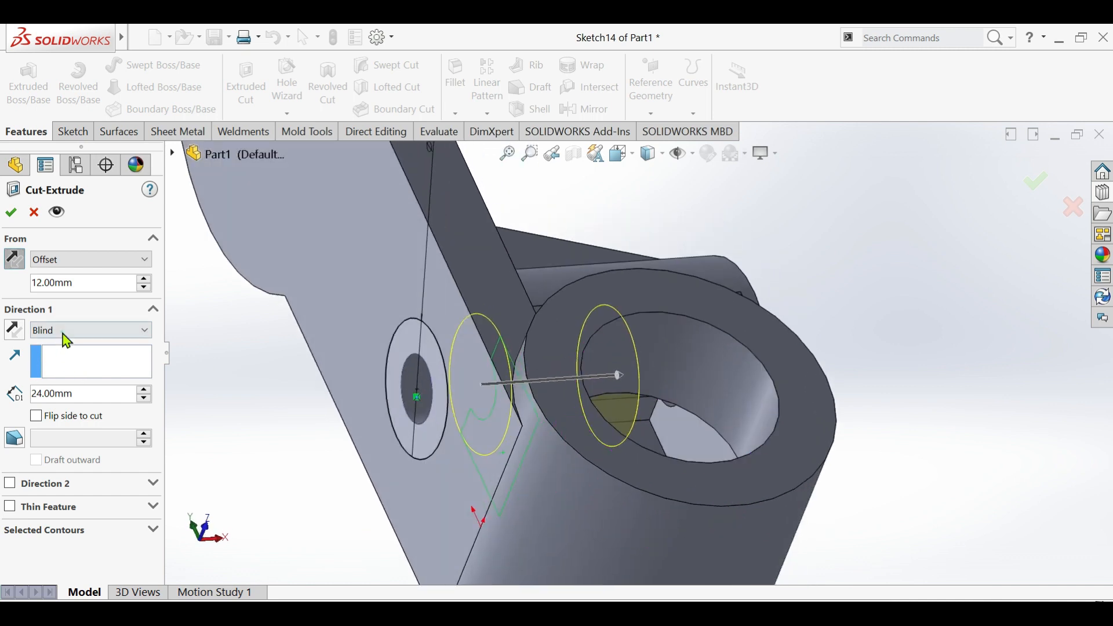
pyautogui.click(63, 333)
pyautogui.click(84, 409)
pyautogui.click(660, 434)
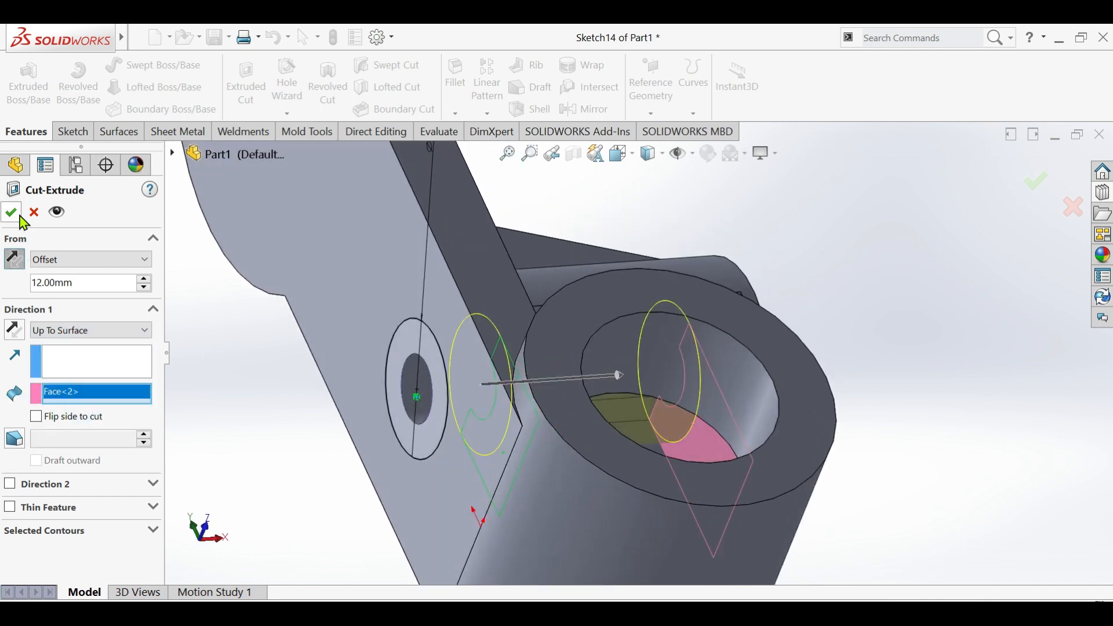
pyautogui.press('Return')
# Display the part in a section view cut along the Front Plane
pyautogui.moveTo(875, 280); pyautogui.dragTo(568, 439, button='middle')
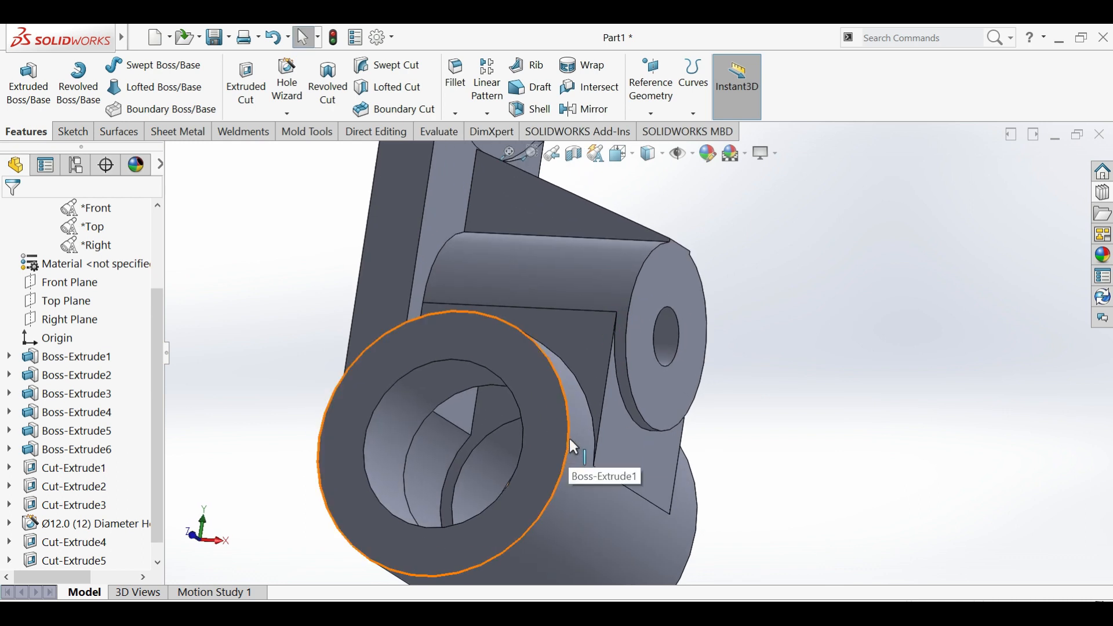
pyautogui.scroll(5, 570, 438)
pyautogui.moveTo(831, 304); pyautogui.dragTo(613, 313, button='middle')
pyautogui.scroll(3, 613, 313)
pyautogui.press('f')
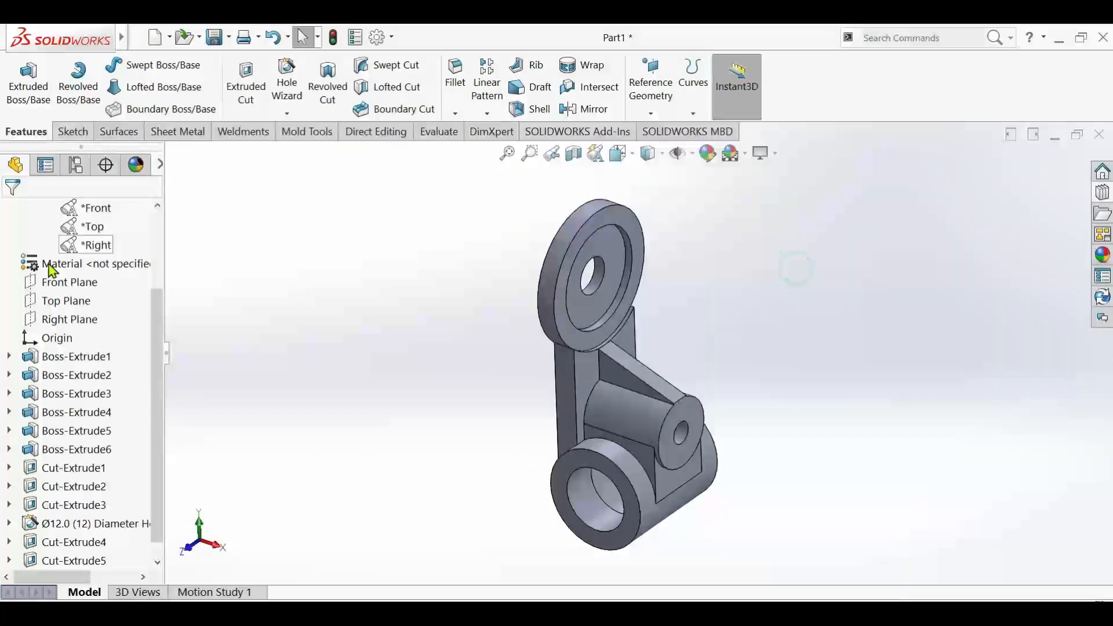
pyautogui.scroll(2, 50, 268)
pyautogui.click(9, 264)
pyautogui.click(61, 301)
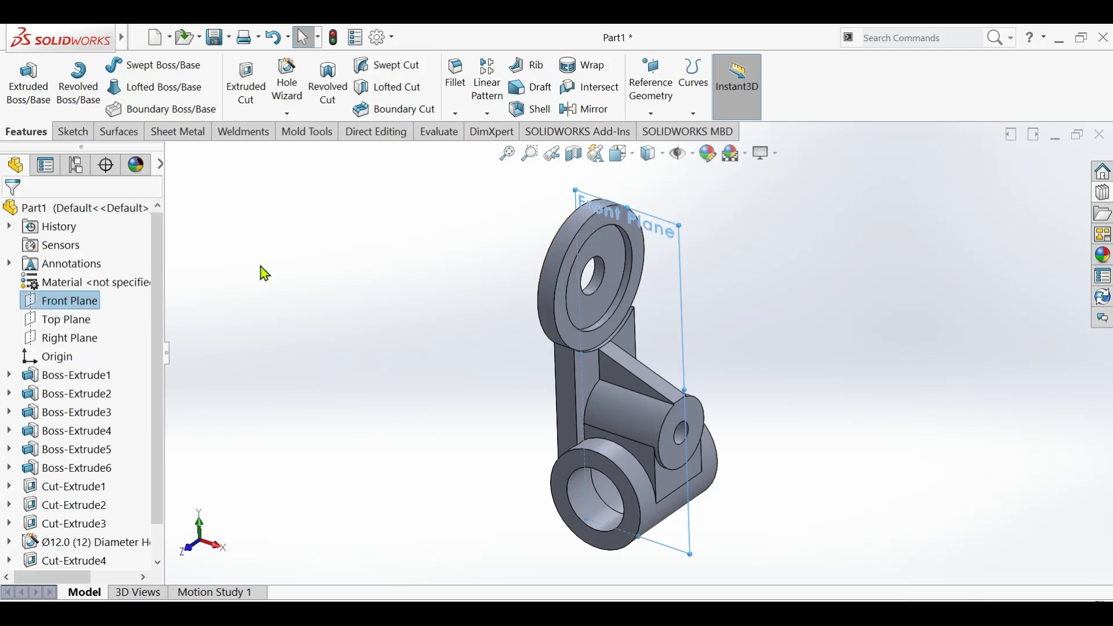
pyautogui.click(574, 153)
pyautogui.click(12, 215)
pyautogui.scroll(-3, 736, 490)
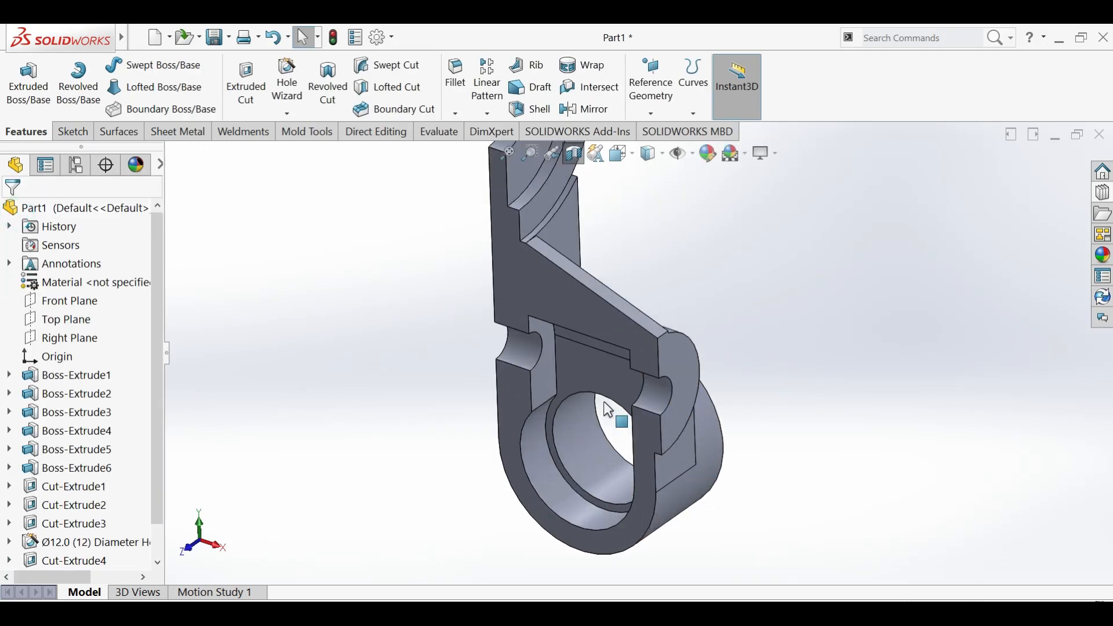
# Turn the sectioned part to face its cut face squarely and examine the internal cavity profile
pyautogui.click(589, 376)
pyautogui.click(709, 332)
pyautogui.click(787, 343)
pyautogui.scroll(-4, 649, 464)
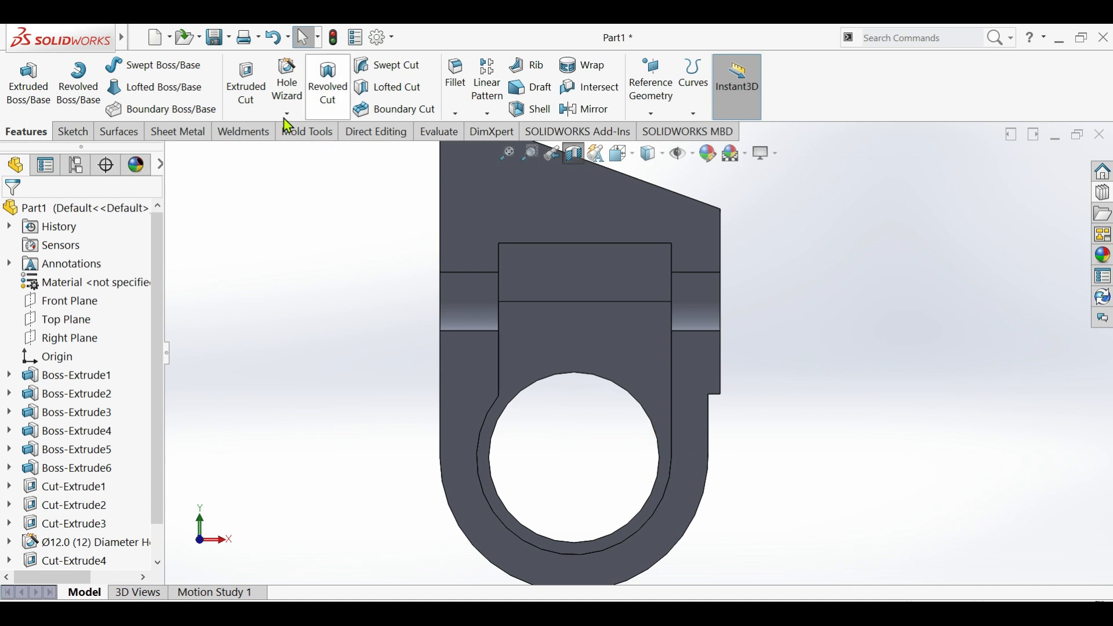
# Fillet two internal edges of the cavity with a 3 mm symmetric radius
pyautogui.moveTo(574, 276); pyautogui.dragTo(446, 287, button='middle')
pyautogui.doubleClick(81, 488)
pyautogui.write('3')
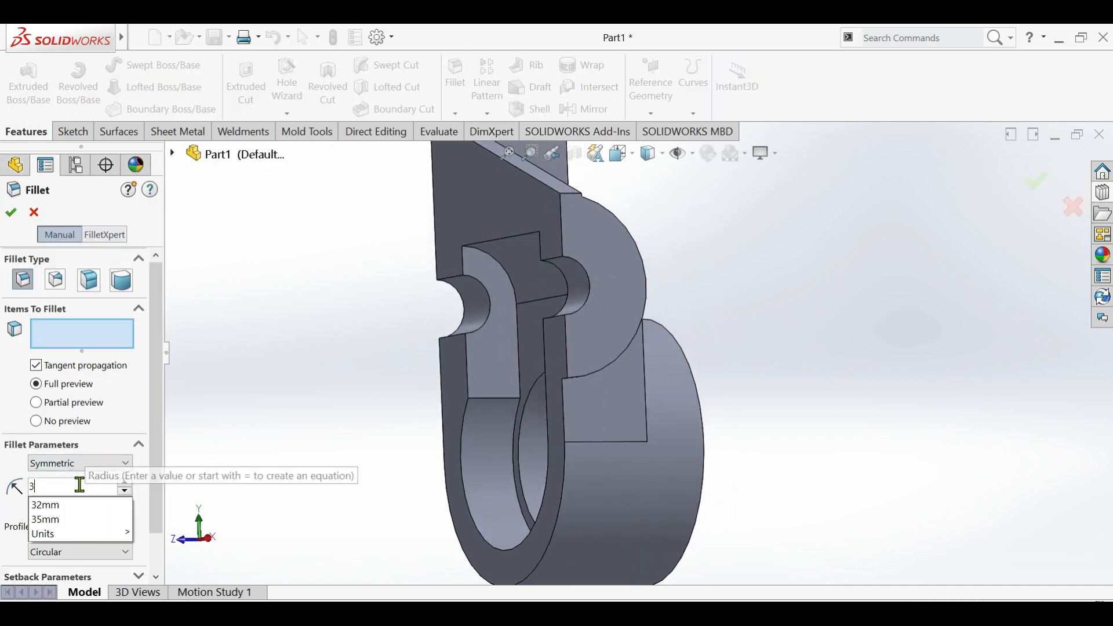
pyautogui.press('Return')
pyautogui.click(516, 297)
pyautogui.moveTo(516, 297); pyautogui.dragTo(403, 453, button='middle')
pyautogui.click(497, 382)
pyautogui.click(15, 210)
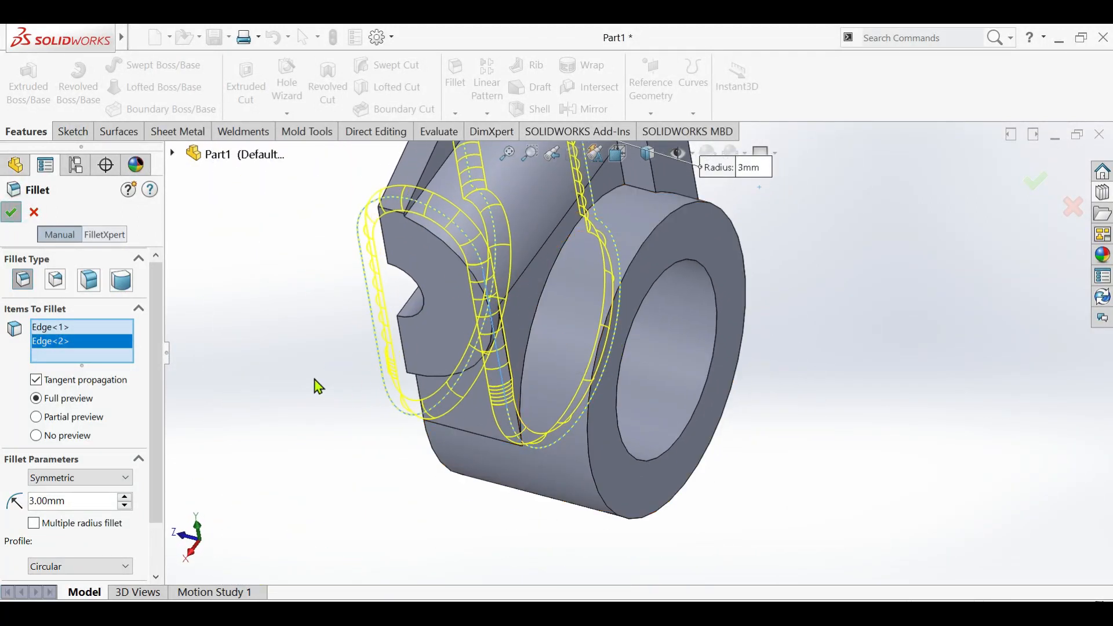
# Turn off the section view and turn the whole part to show the boss and the support block
pyautogui.scroll(2, 611, 406)
pyautogui.moveTo(606, 406); pyautogui.dragTo(733, 342, button='middle')
pyautogui.scroll(1, 660, 317)
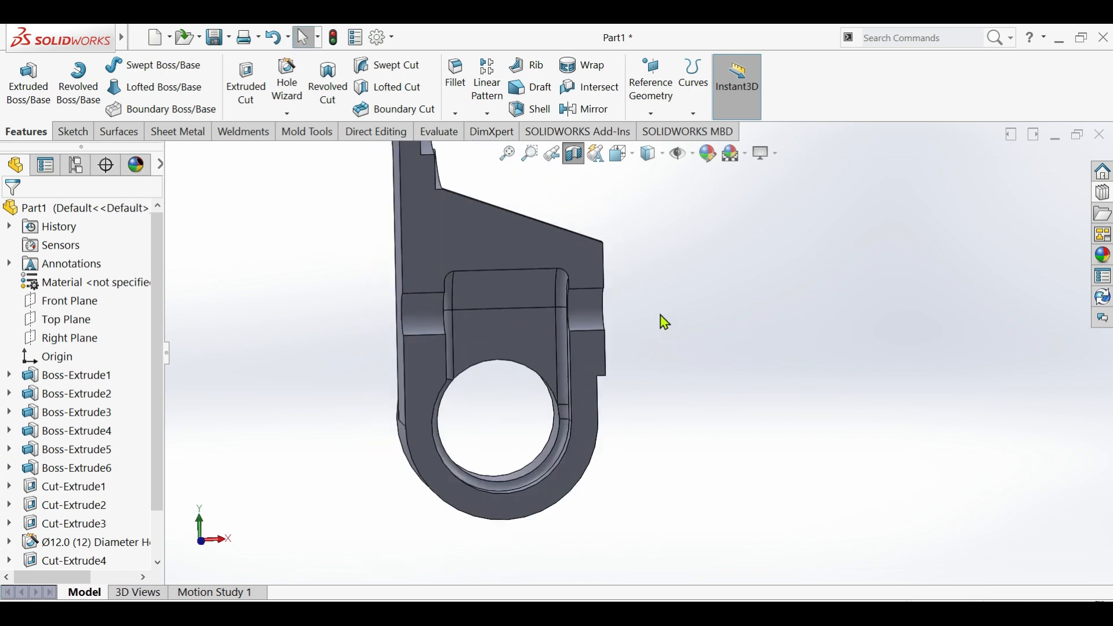
pyautogui.moveTo(665, 322); pyautogui.dragTo(558, 362, button='middle')
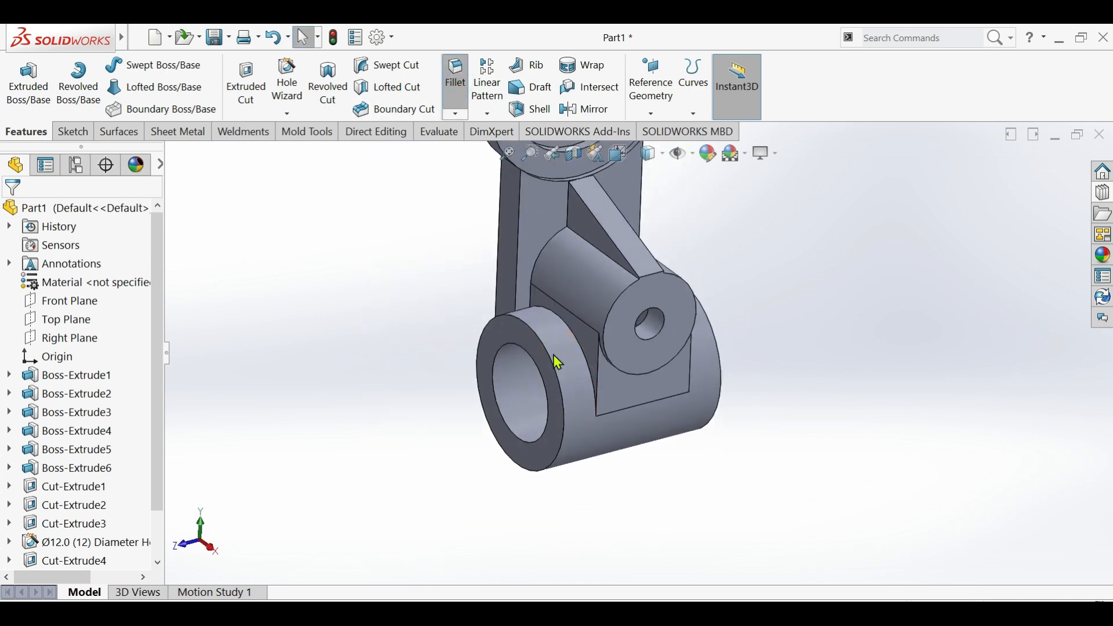
# Start a 3 mm symmetric fillet on the two curved edges where the support block meets the cylinder
pyautogui.press('Return')
pyautogui.click(582, 354)
pyautogui.click(581, 362)
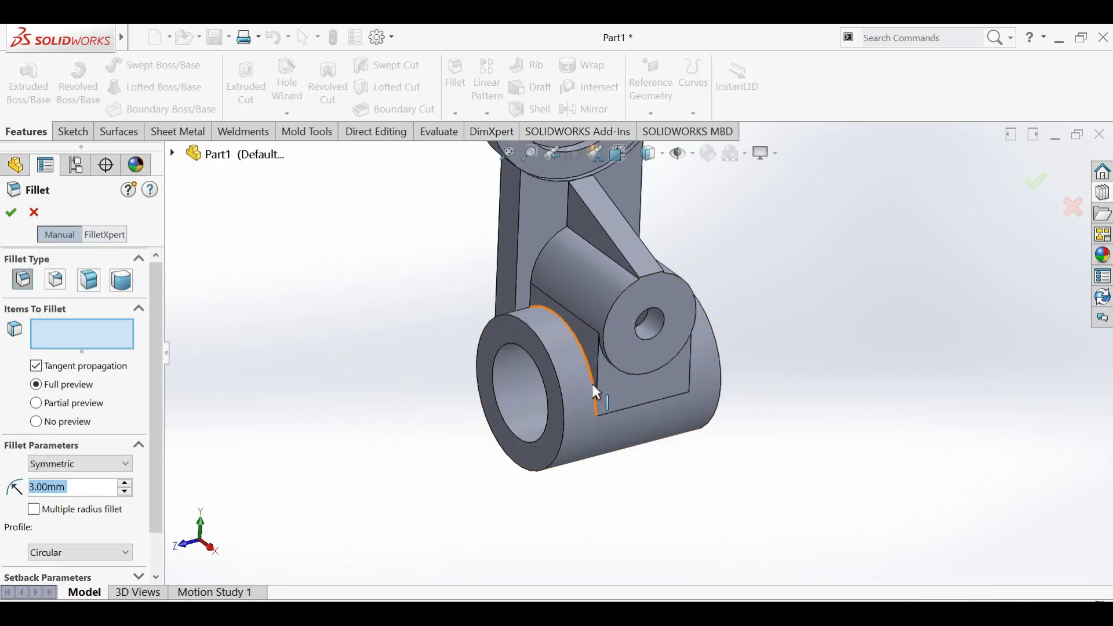
pyautogui.click(593, 386)
pyautogui.moveTo(602, 371); pyautogui.dragTo(505, 325, button='middle')
pyautogui.click(685, 404)
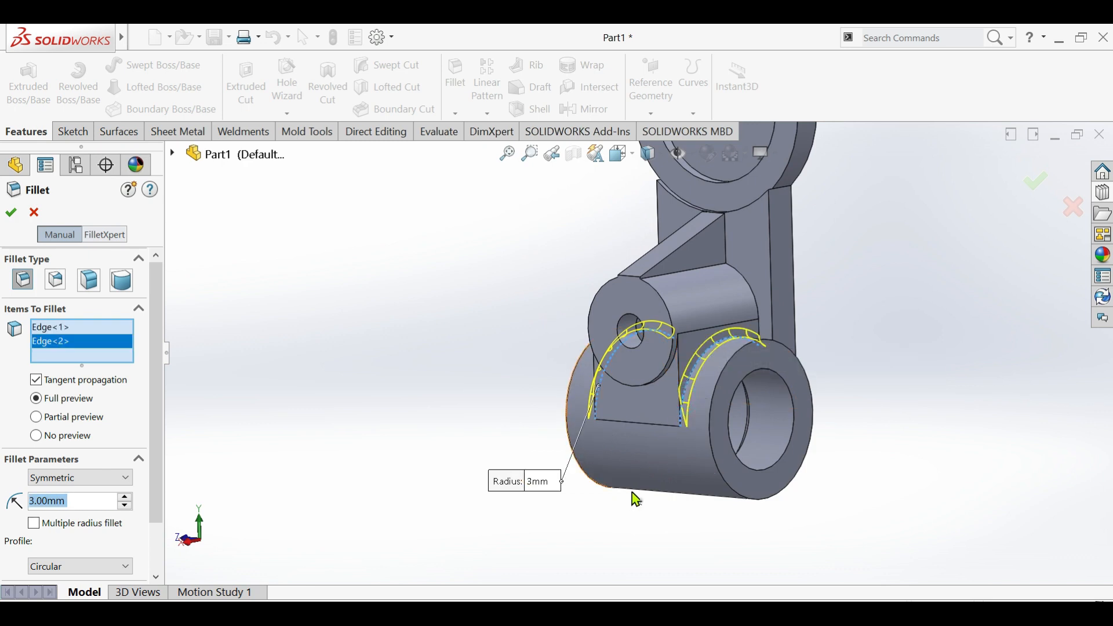
# Add the boss's lower edge at the support block, both web-to-boss edges and one boss-to-plate edge to the fillet
pyautogui.moveTo(693, 391); pyautogui.dragTo(636, 429, button='middle')
pyautogui.click(653, 344)
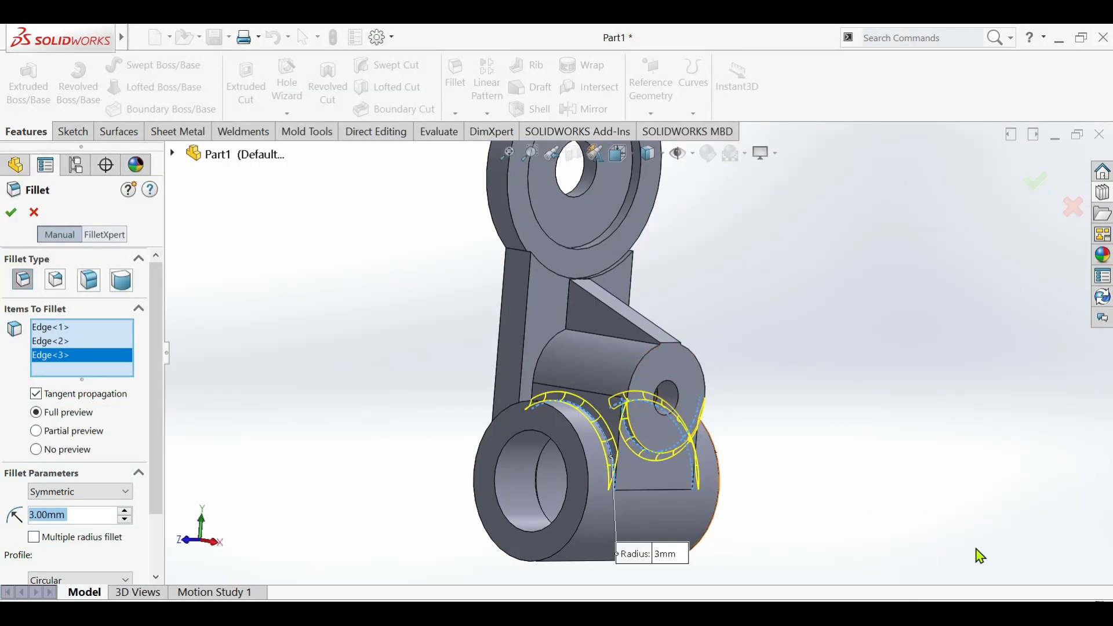
pyautogui.moveTo(758, 445); pyautogui.dragTo(651, 339, button='middle')
pyautogui.click(625, 336)
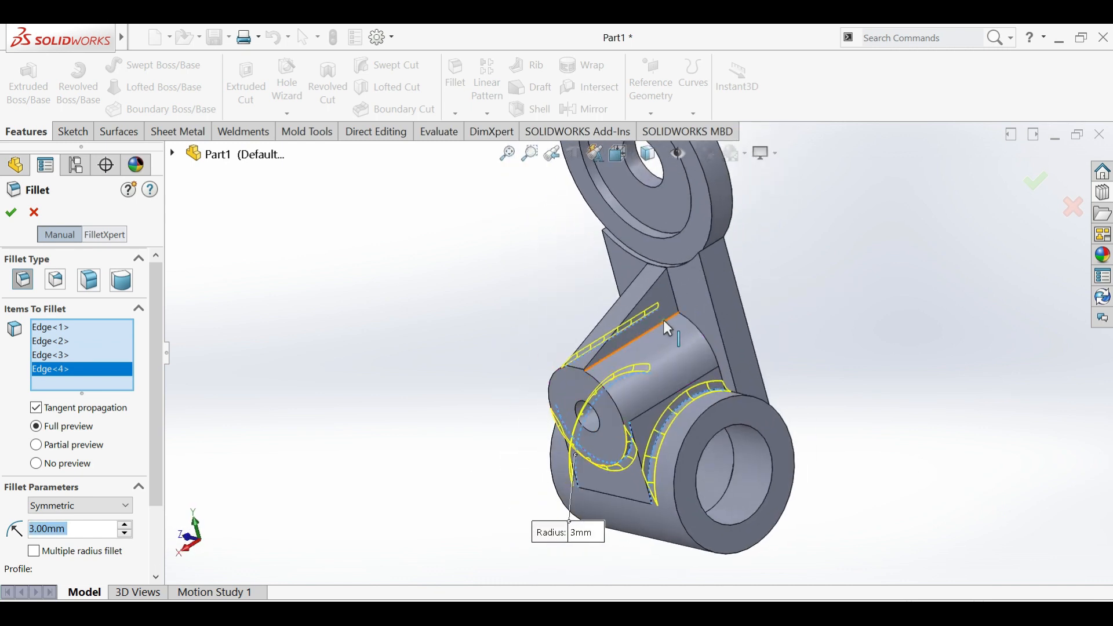
pyautogui.click(664, 323)
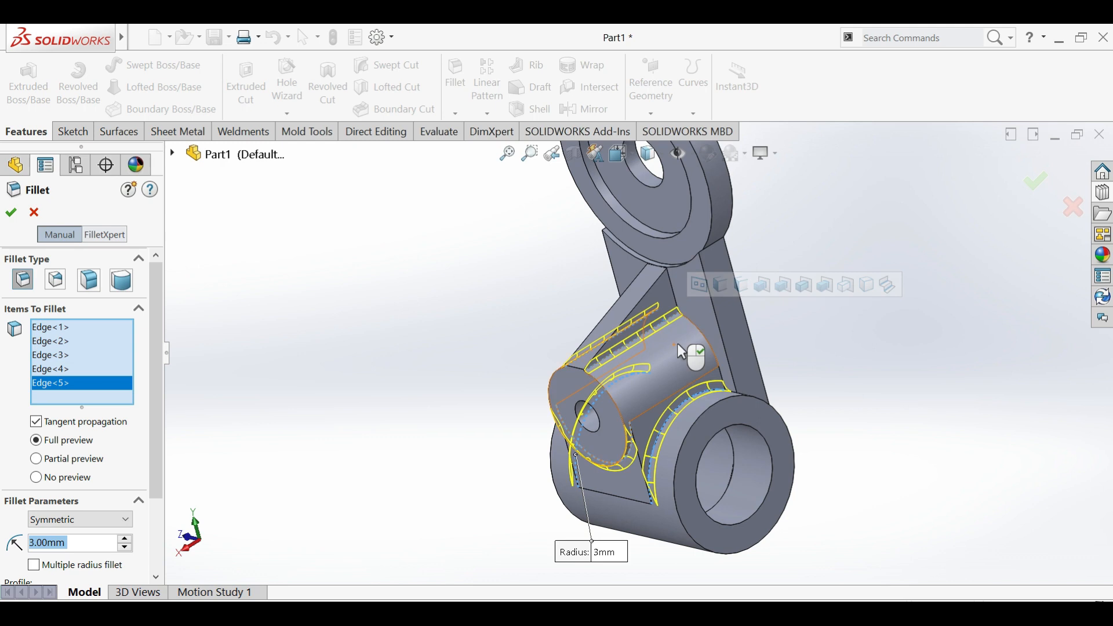
pyautogui.click(688, 318)
# Add the other boss-to-plate edge, the web-to-plate edges and the rear rim of the plate's round head to the fillet
pyautogui.moveTo(687, 318); pyautogui.dragTo(486, 370, button='middle')
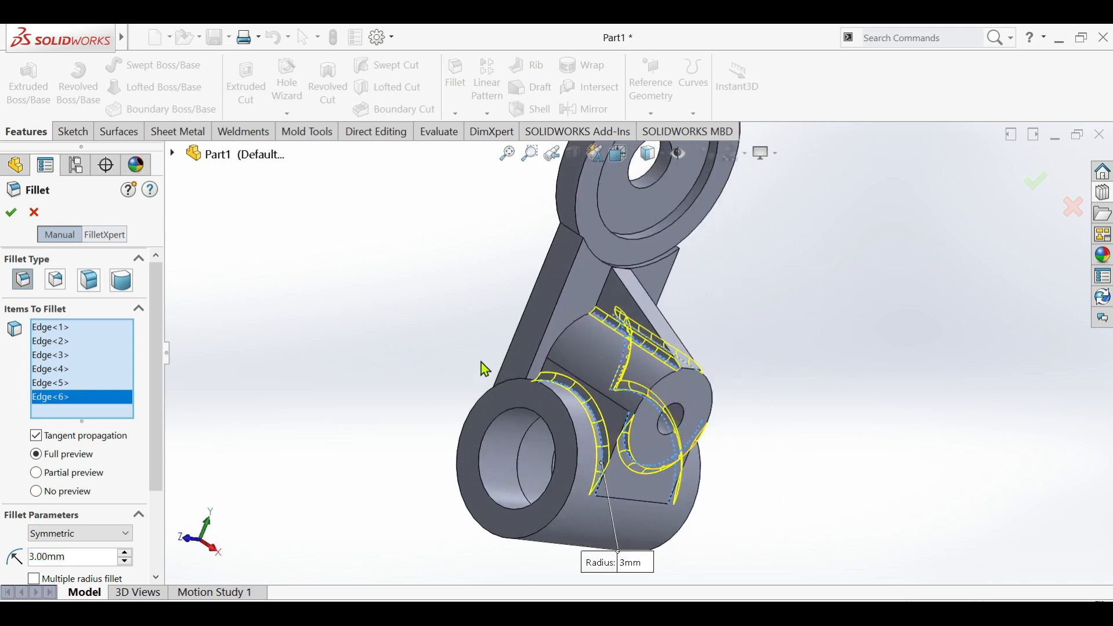
pyautogui.click(561, 339)
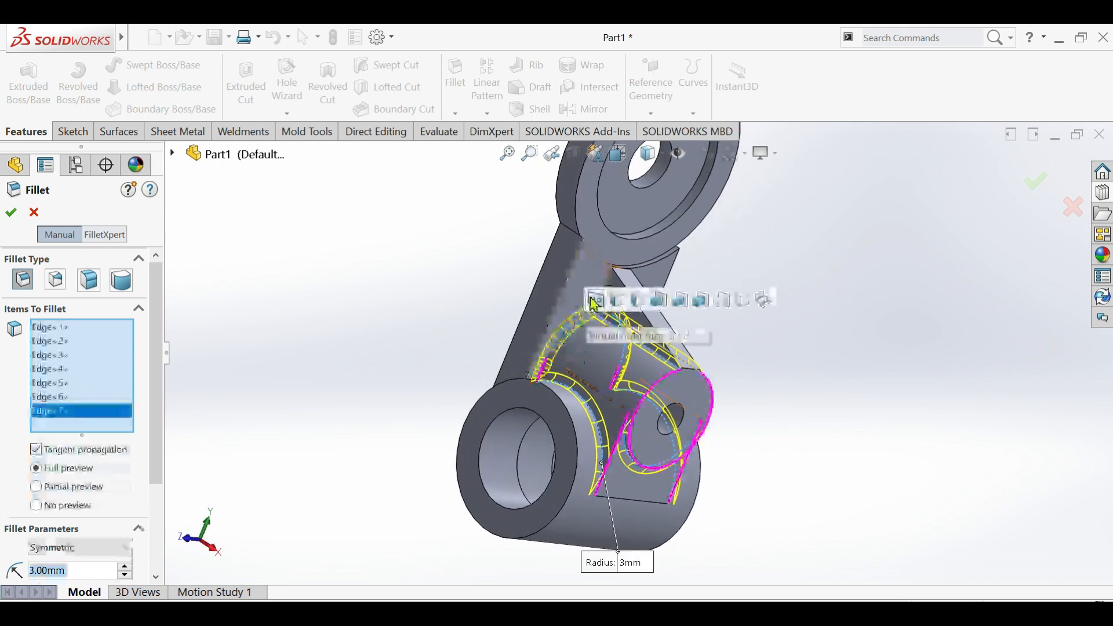
pyautogui.click(561, 424)
pyautogui.moveTo(601, 281); pyautogui.dragTo(637, 325, button='middle')
pyautogui.click(646, 298)
pyautogui.click(619, 309)
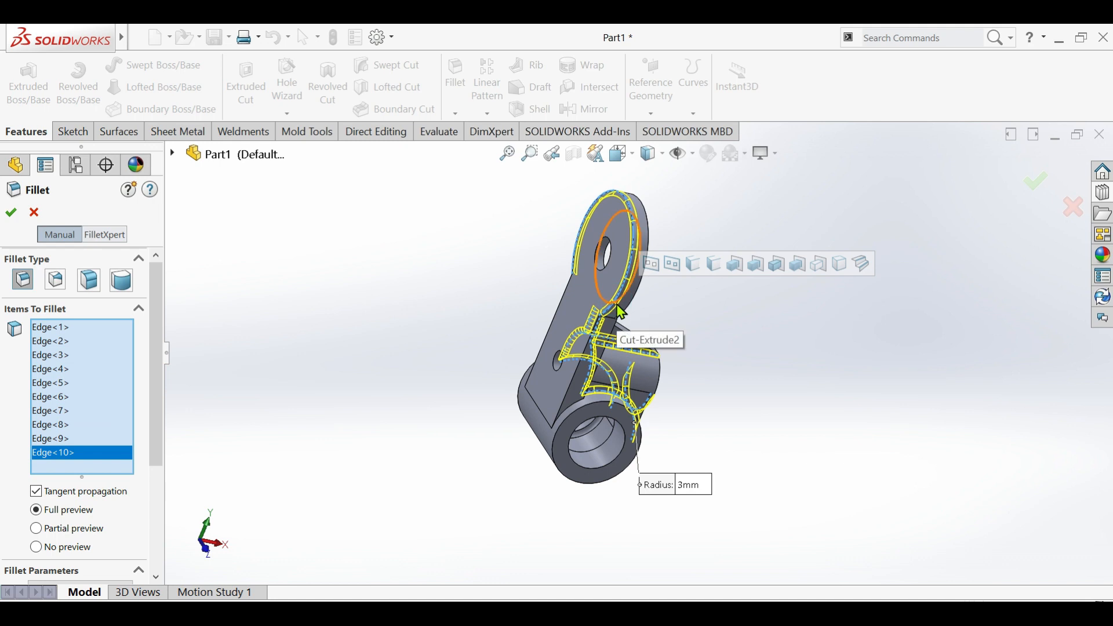
# Add both long straight rear edges of the plate to the fillet
pyautogui.click(560, 409)
pyautogui.moveTo(547, 345); pyautogui.dragTo(534, 280, button='middle')
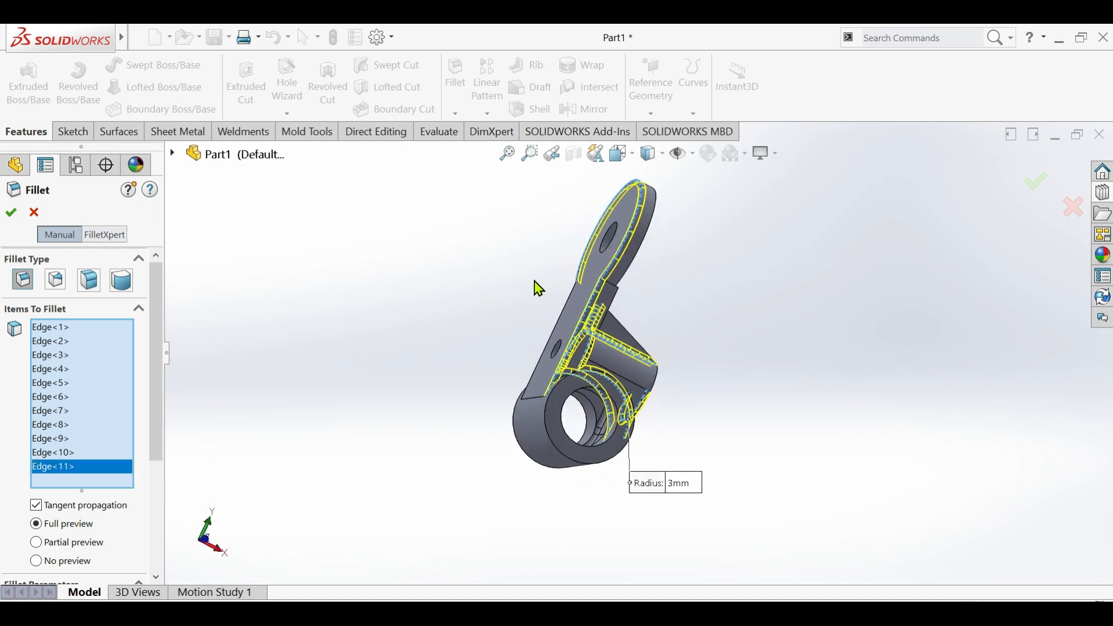
pyautogui.moveTo(603, 296); pyautogui.dragTo(673, 327, button='middle')
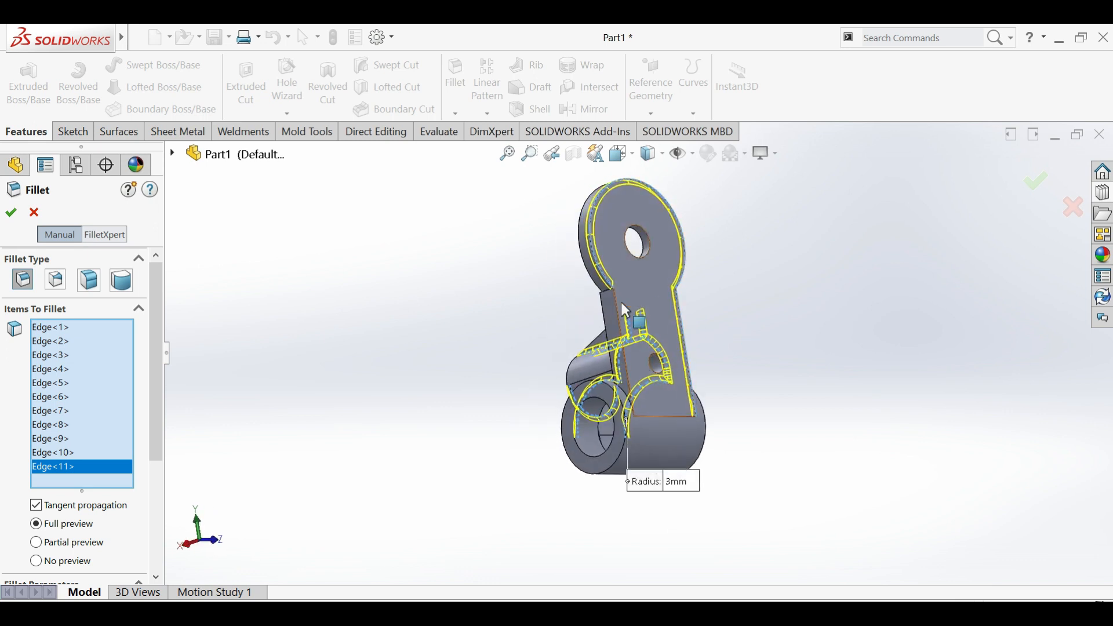
pyautogui.click(617, 304)
pyautogui.moveTo(609, 310); pyautogui.dragTo(490, 414, button='middle')
# Add the short edges on both sides where the plate meets the cylinder and create the 3 mm fillet
pyautogui.scroll(-4, 640, 440)
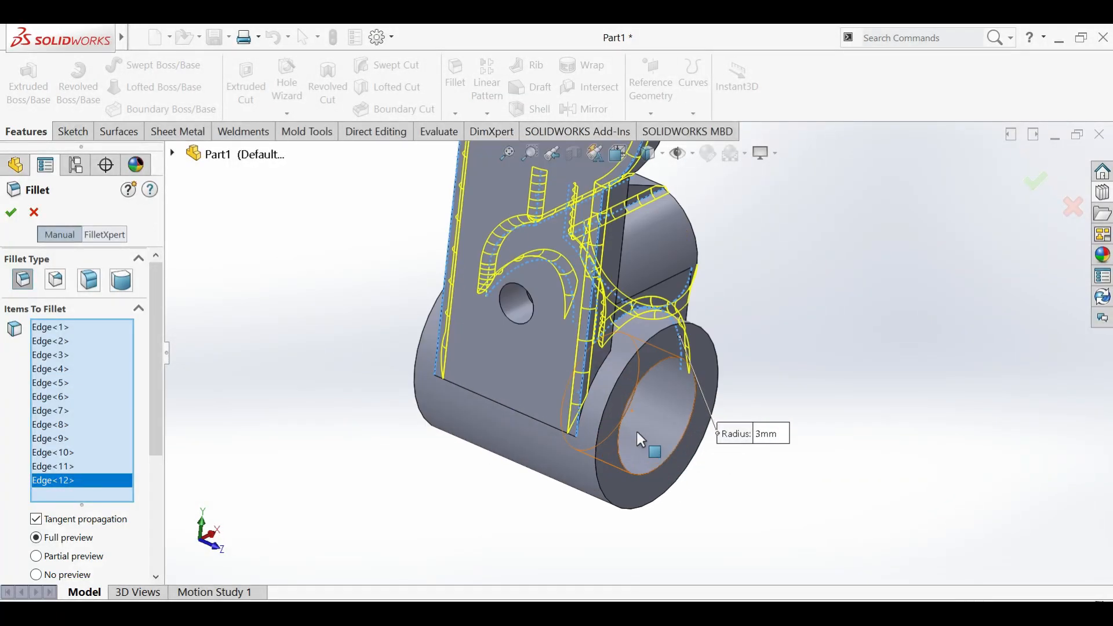
pyautogui.click(603, 364)
pyautogui.moveTo(600, 369); pyautogui.dragTo(456, 451, button='middle')
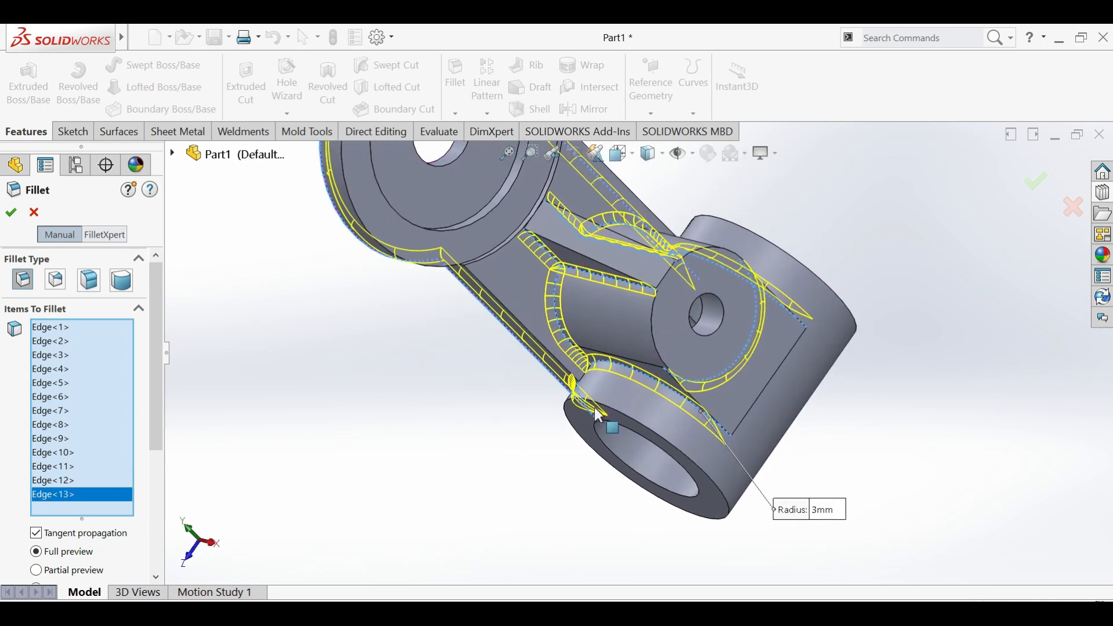
pyautogui.click(574, 378)
pyautogui.moveTo(574, 377); pyautogui.dragTo(463, 499, button='middle')
pyautogui.scroll(-4, 661, 443)
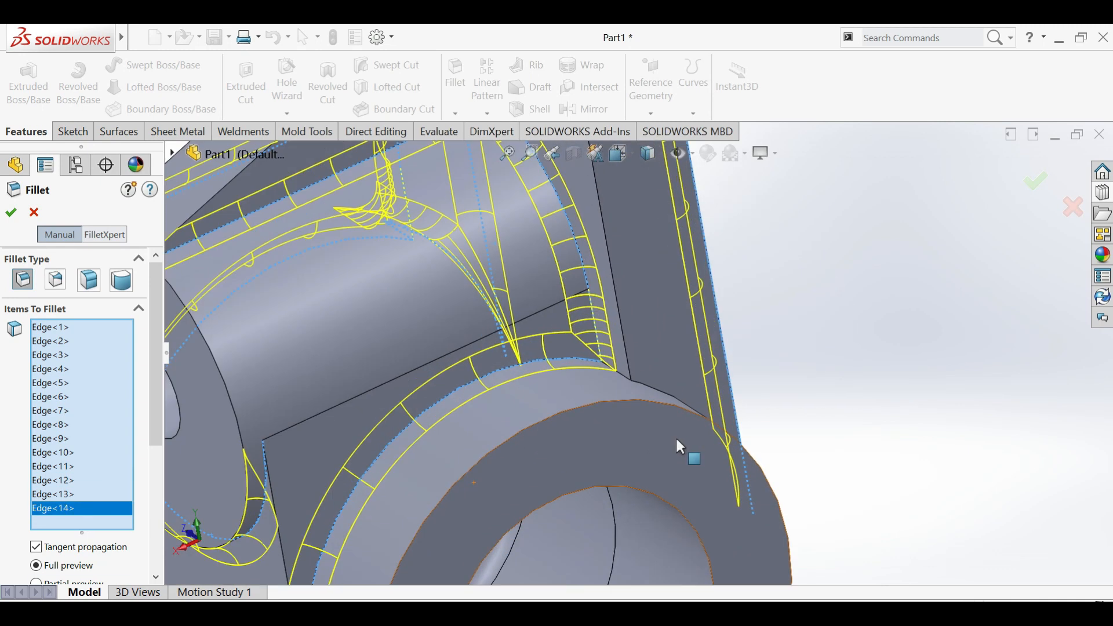
pyautogui.click(622, 378)
pyautogui.click(649, 385)
pyautogui.moveTo(647, 387); pyautogui.dragTo(547, 474, button='middle')
pyautogui.scroll(5, 551, 466)
pyautogui.moveTo(693, 220); pyautogui.dragTo(603, 313, button='middle')
pyautogui.scroll(-5, 571, 355)
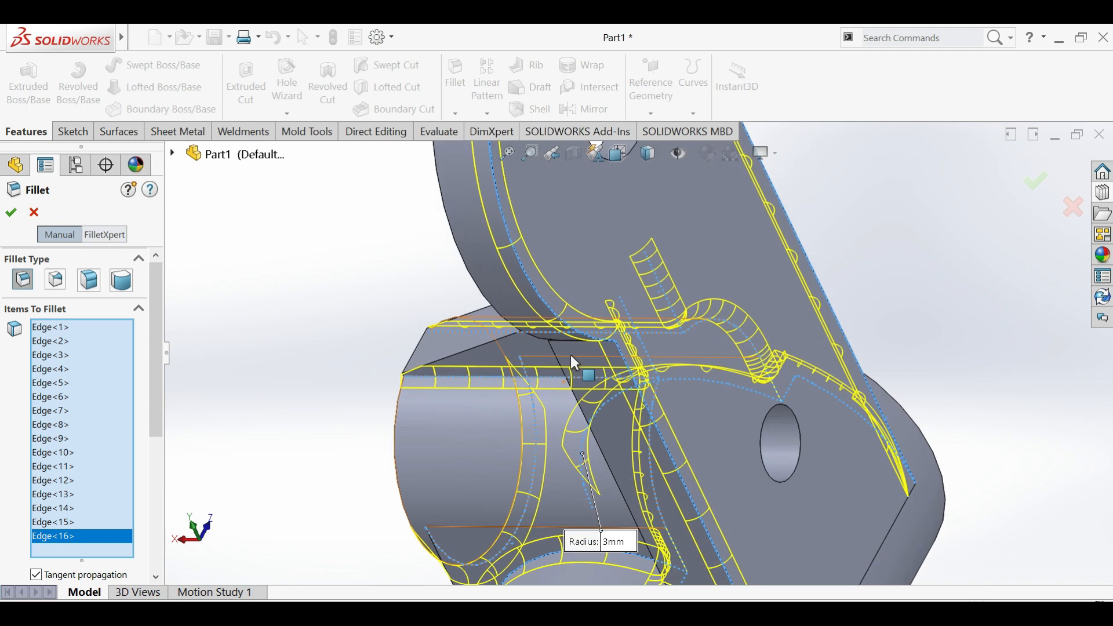
pyautogui.moveTo(573, 356); pyautogui.dragTo(707, 316, button='middle')
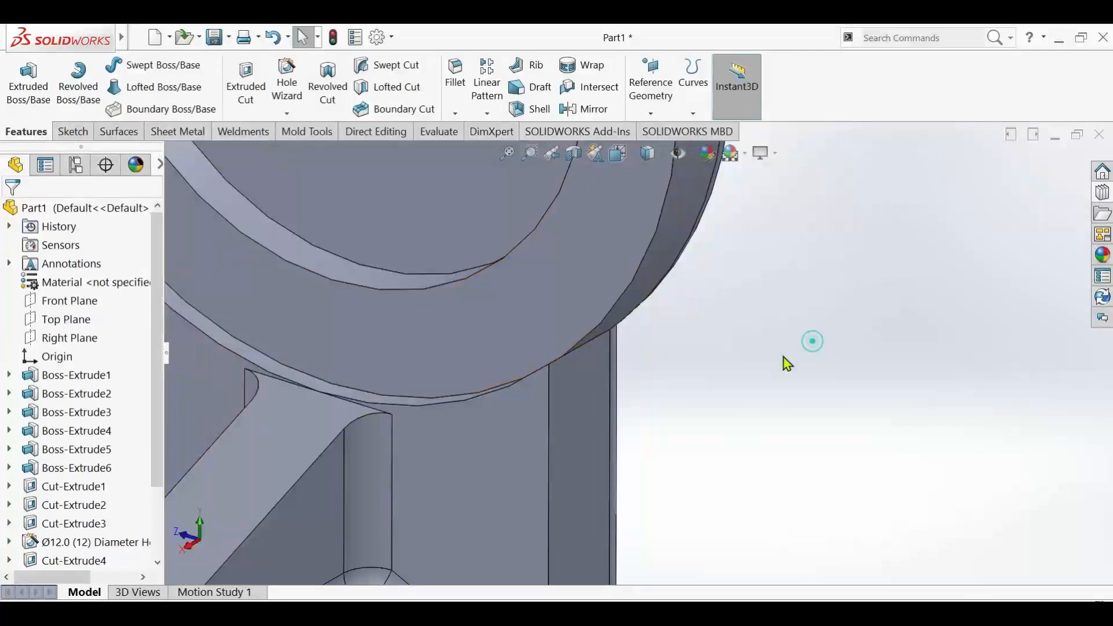
pyautogui.scroll(6, 626, 374)
pyautogui.moveTo(624, 378); pyautogui.dragTo(727, 425, button='middle')
pyautogui.scroll(4, 727, 424)
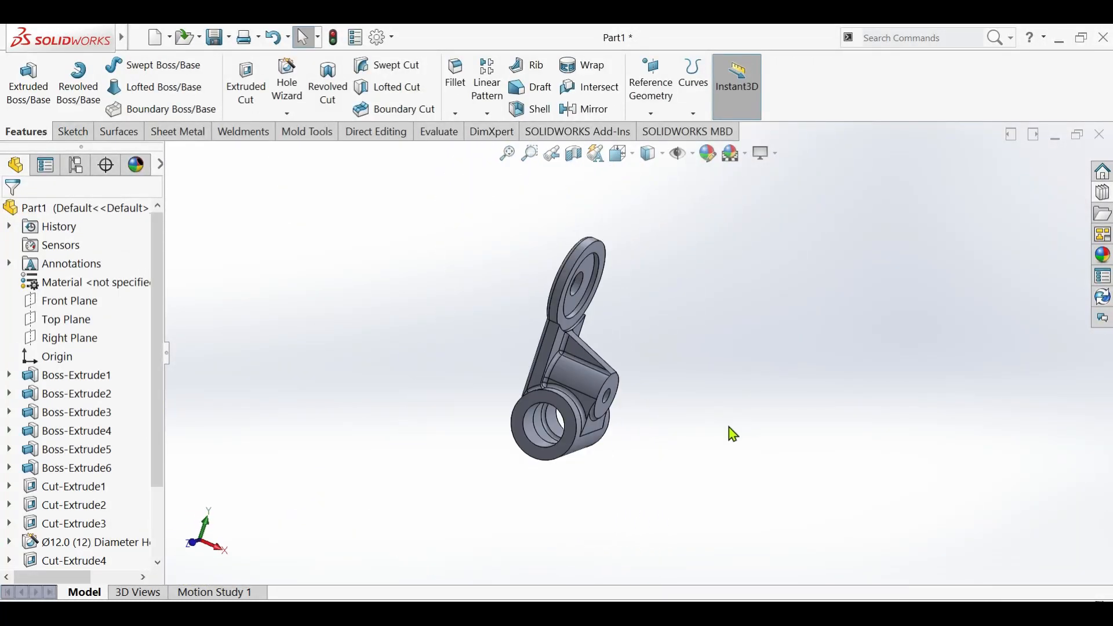
pyautogui.scroll(-1, 725, 423)
pyautogui.moveTo(635, 432); pyautogui.dragTo(556, 350, button='middle')
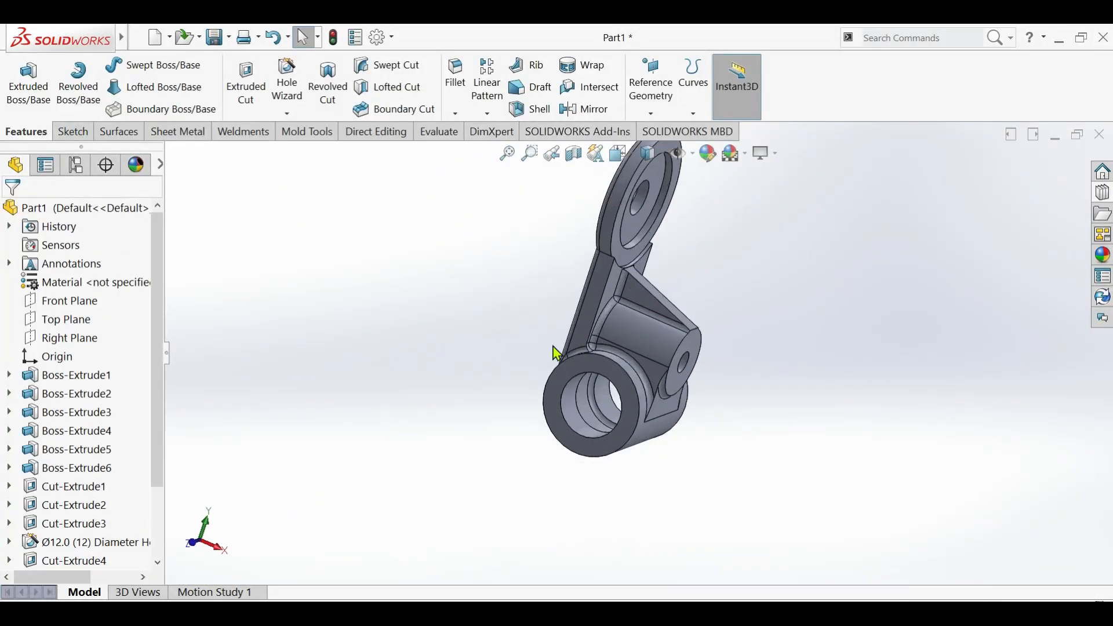
# Open the part's material library and look at Brass and Copper among the Copper Alloys
pyautogui.rightClick(84, 283)
pyautogui.click(173, 204)
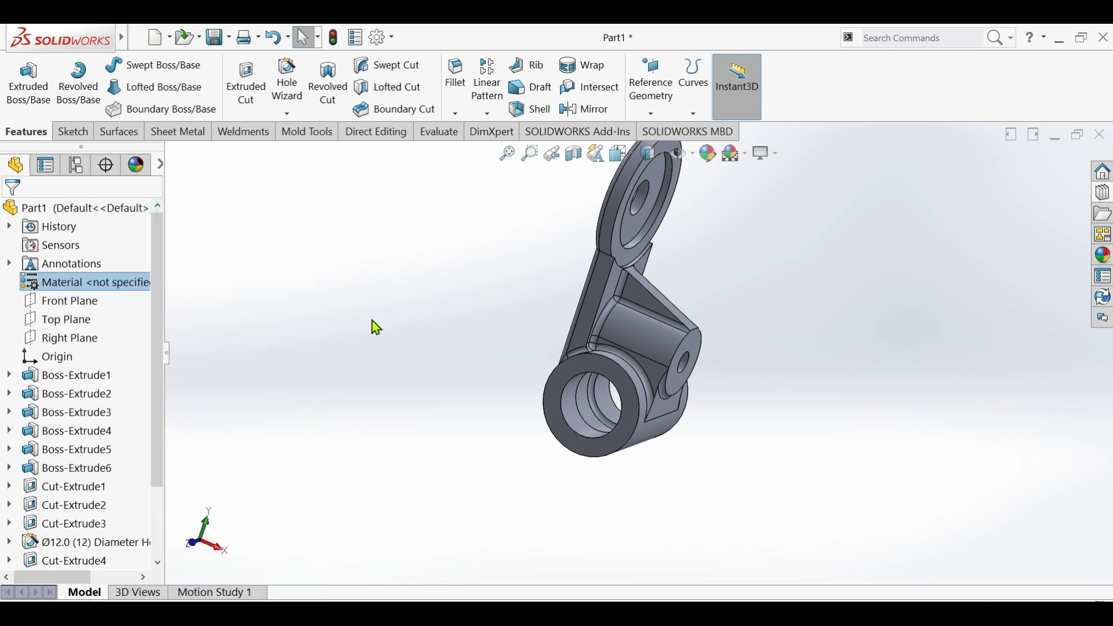
pyautogui.click(251, 100)
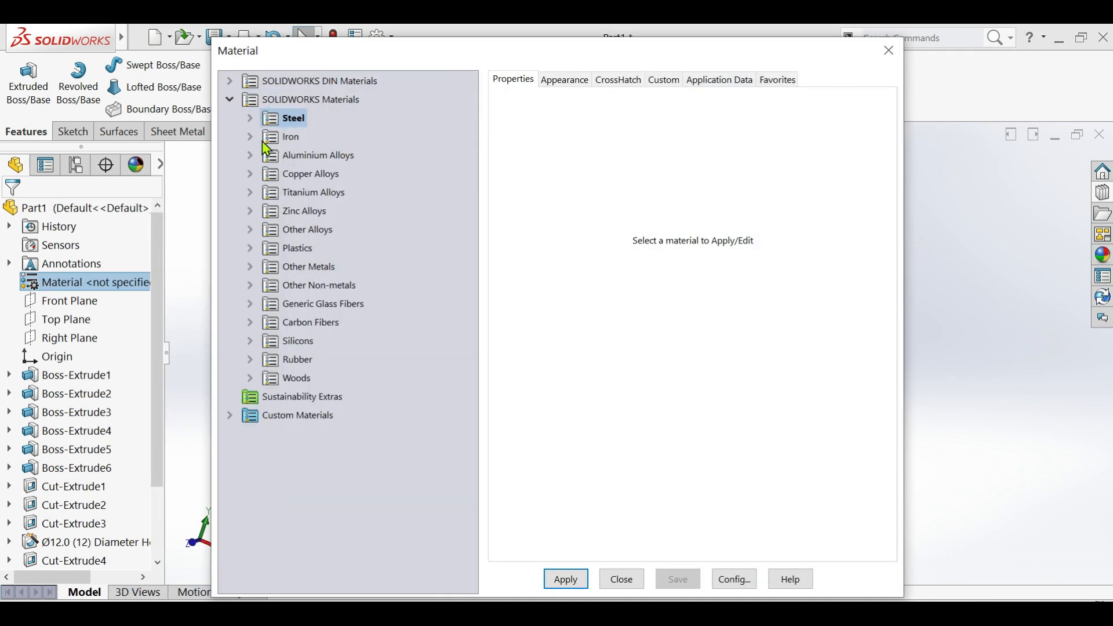
pyautogui.click(251, 174)
pyautogui.click(314, 304)
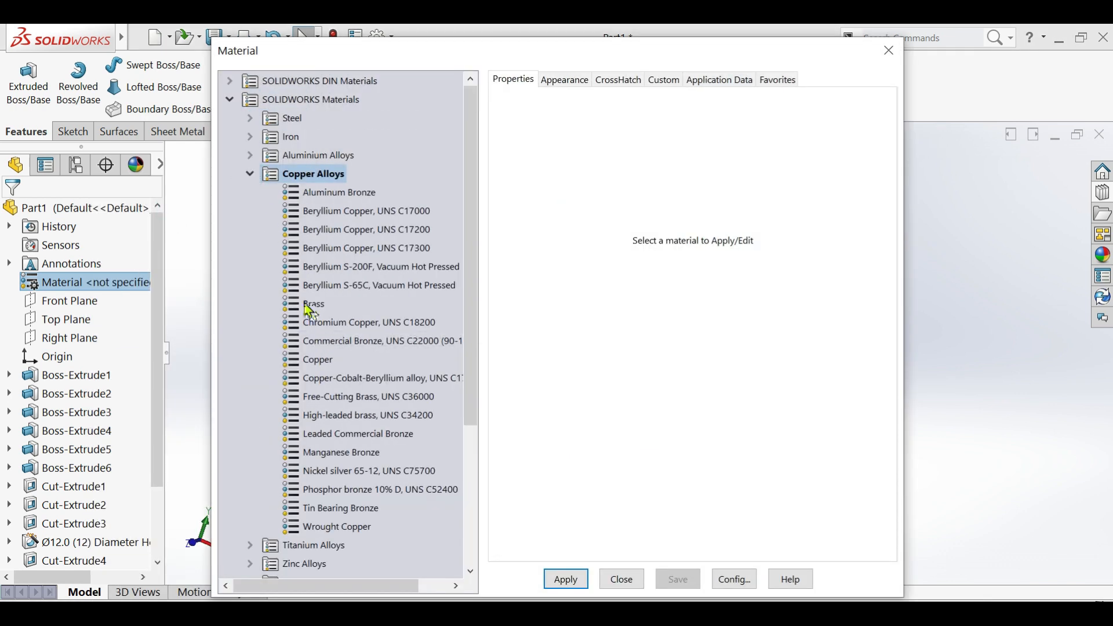
pyautogui.click(319, 359)
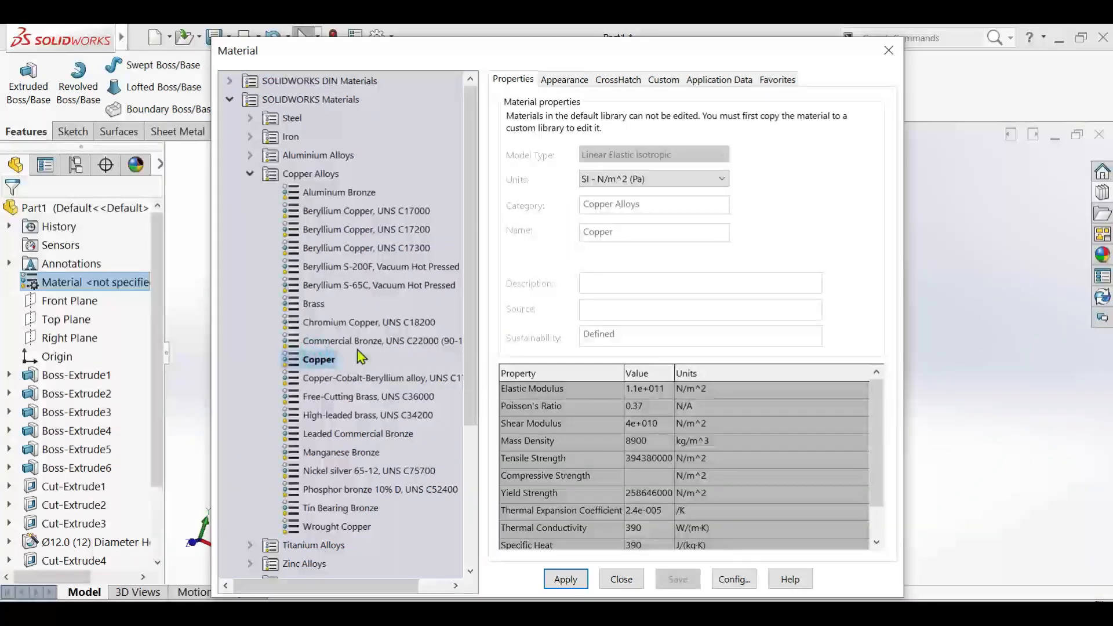
# Apply 1060 Alloy from the Aluminium Alloys to the part and close the material library
pyautogui.click(250, 155)
pyautogui.click(323, 101)
pyautogui.click(565, 580)
pyautogui.click(620, 580)
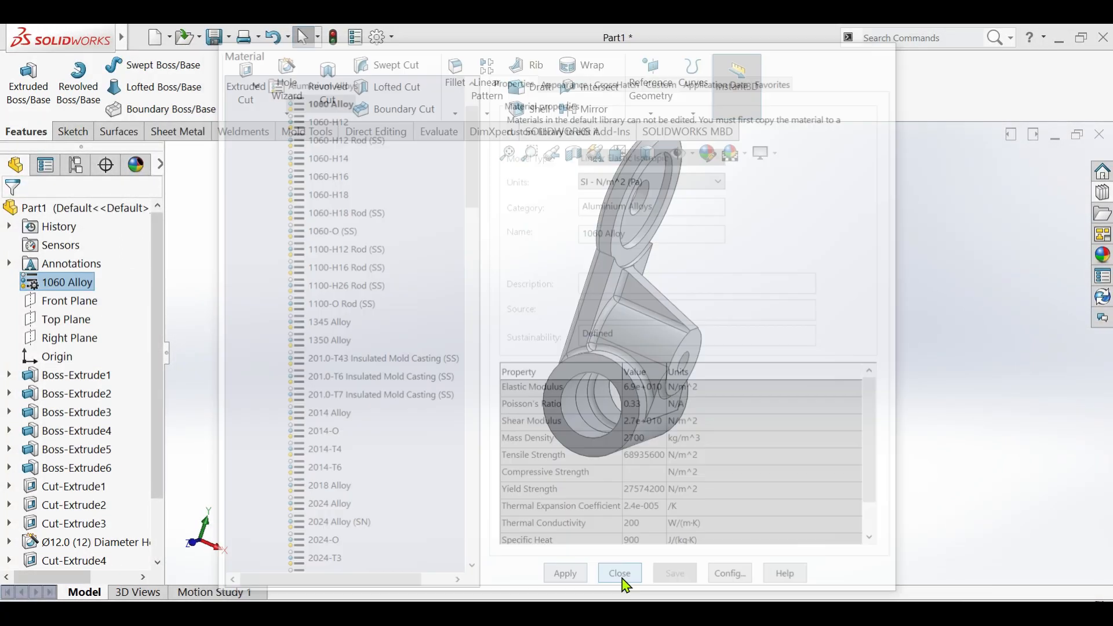
# Show the part in isometric view against a plain white background scene
pyautogui.scroll(3, 670, 298)
pyautogui.moveTo(670, 298); pyautogui.dragTo(699, 383, button='middle')
pyautogui.scroll(3, 699, 383)
pyautogui.hotkey('ctrl', '7')
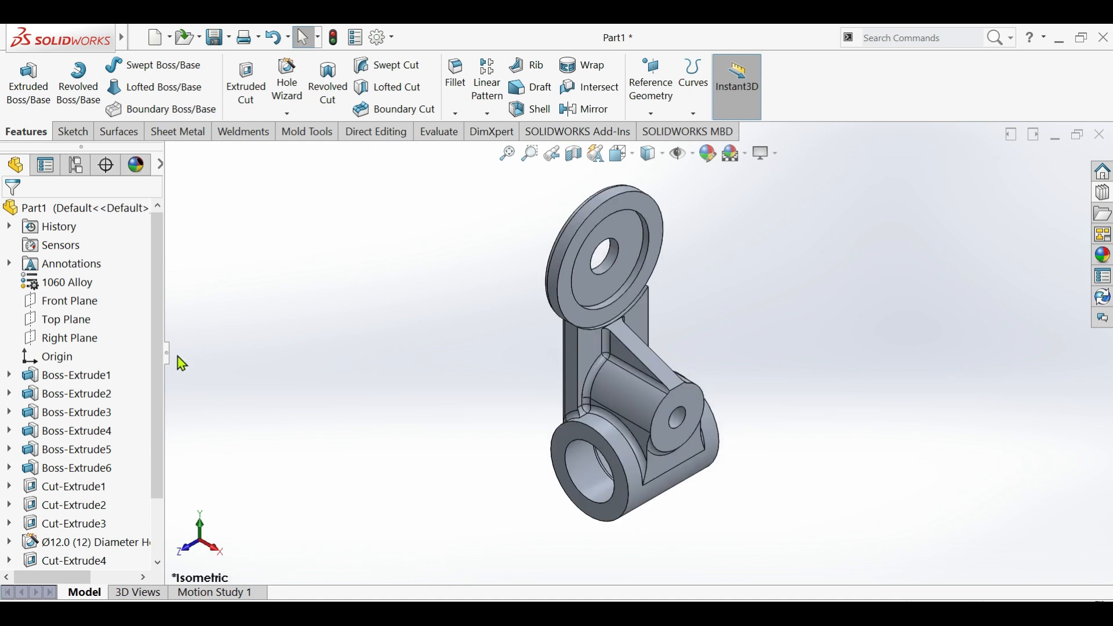
pyautogui.click(746, 155)
pyautogui.click(763, 199)
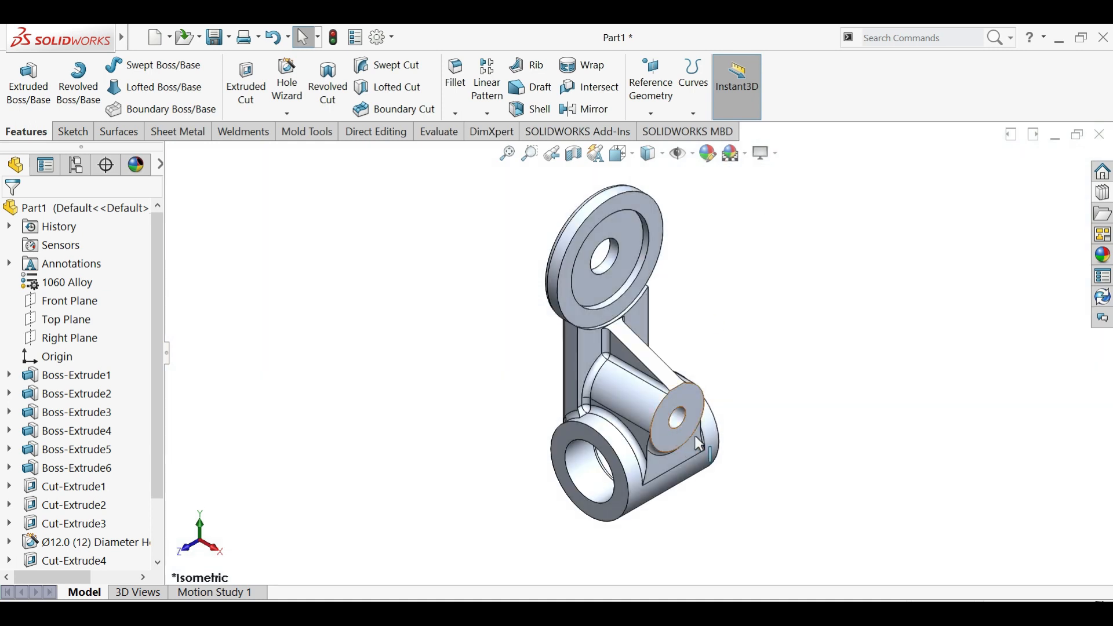
# Hide the feature tree so the modelling area takes the full width
pyautogui.scroll(-2, 703, 375)
pyautogui.click(622, 153)
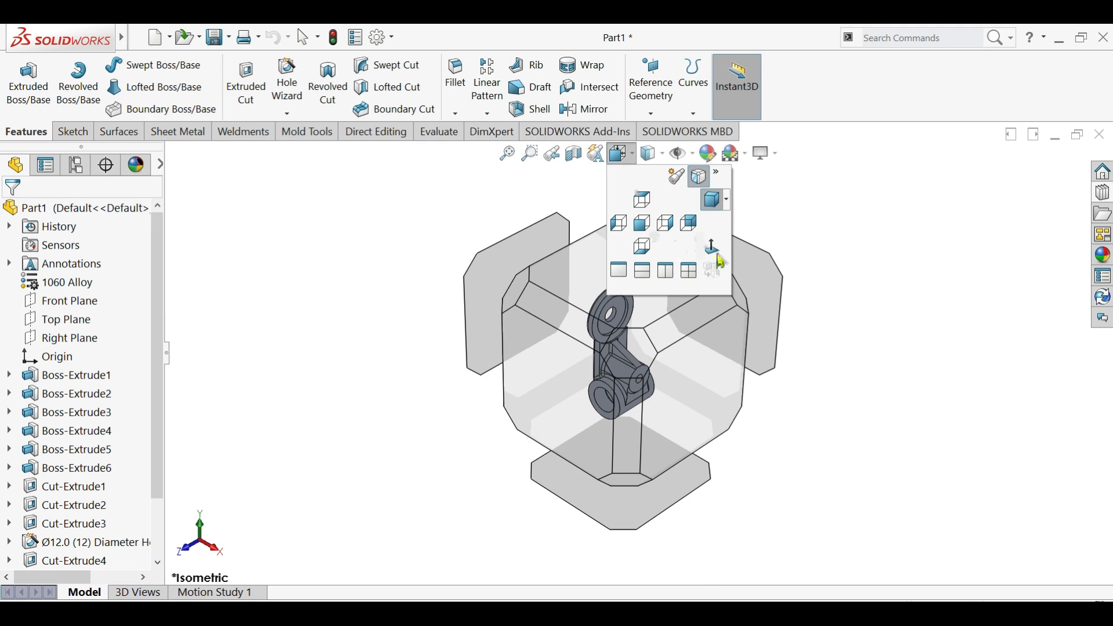
pyautogui.click(721, 262)
pyautogui.click(737, 257)
pyautogui.moveTo(719, 349); pyautogui.dragTo(692, 380, button='middle')
pyautogui.click(169, 353)
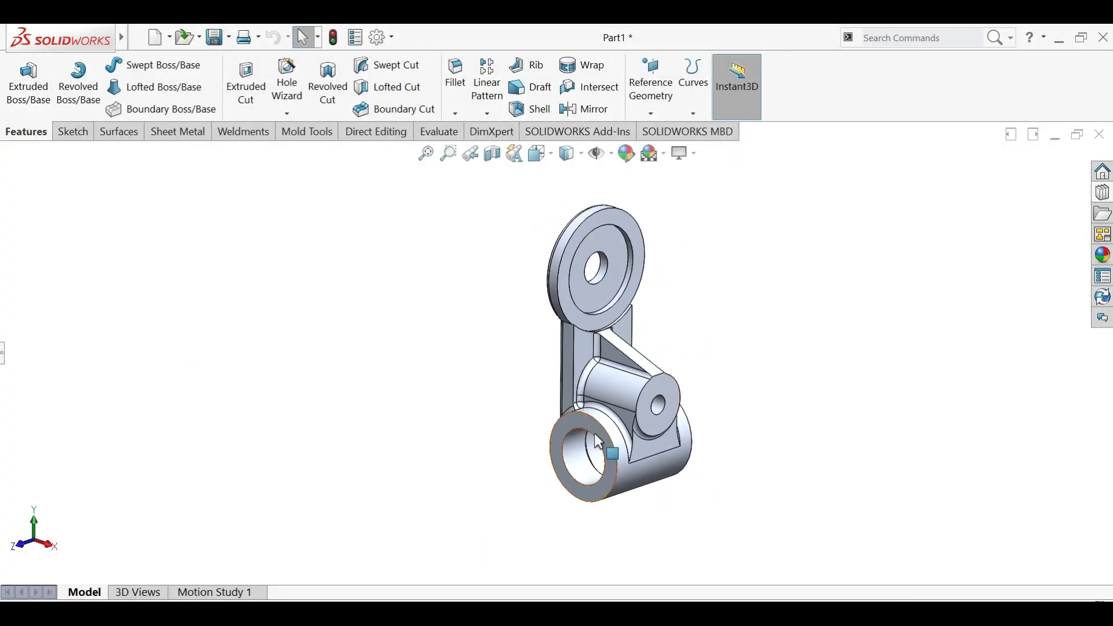
# Turn the finished bracket around to inspect it and restore the isometric view
pyautogui.hotkey('ctrl', '7')
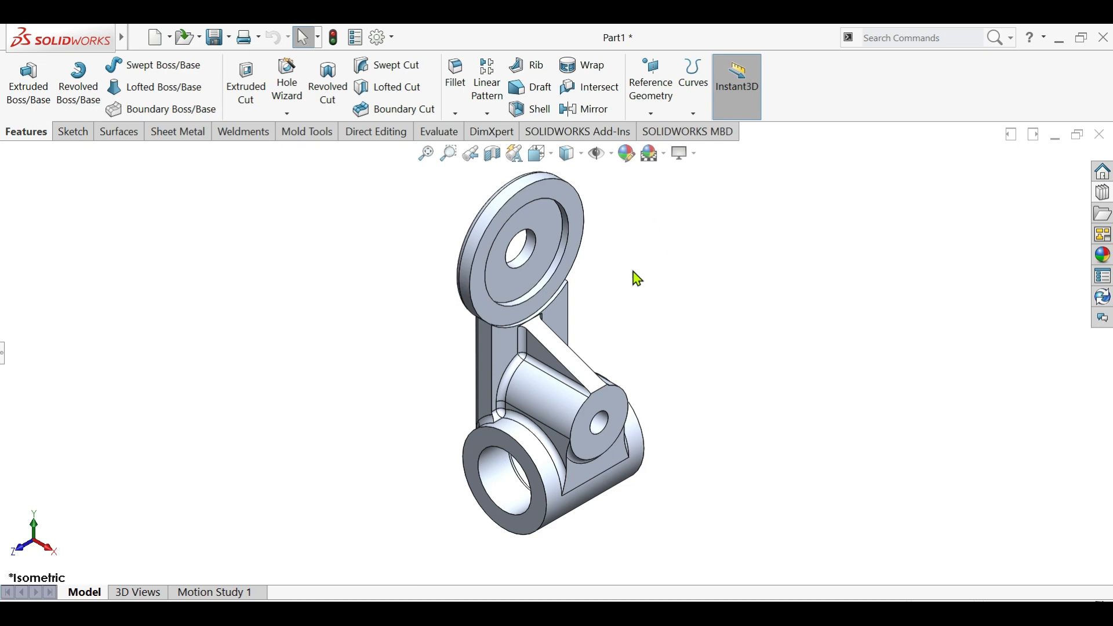
pyautogui.moveTo(442, 394); pyautogui.dragTo(901, 489, button='middle')
pyautogui.hotkey('ctrl', '7')
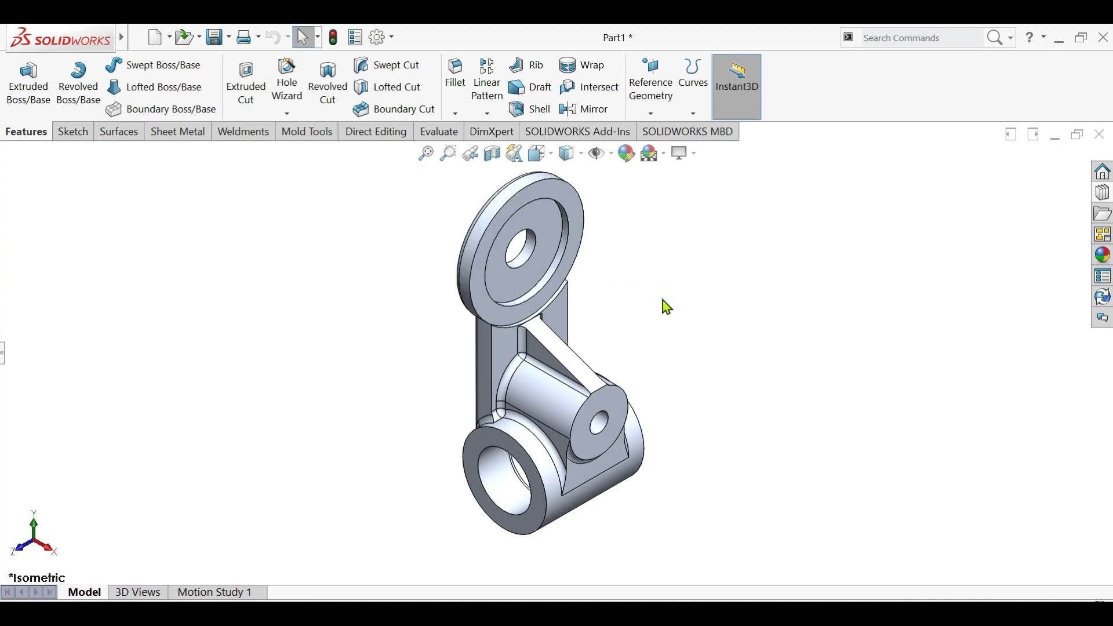